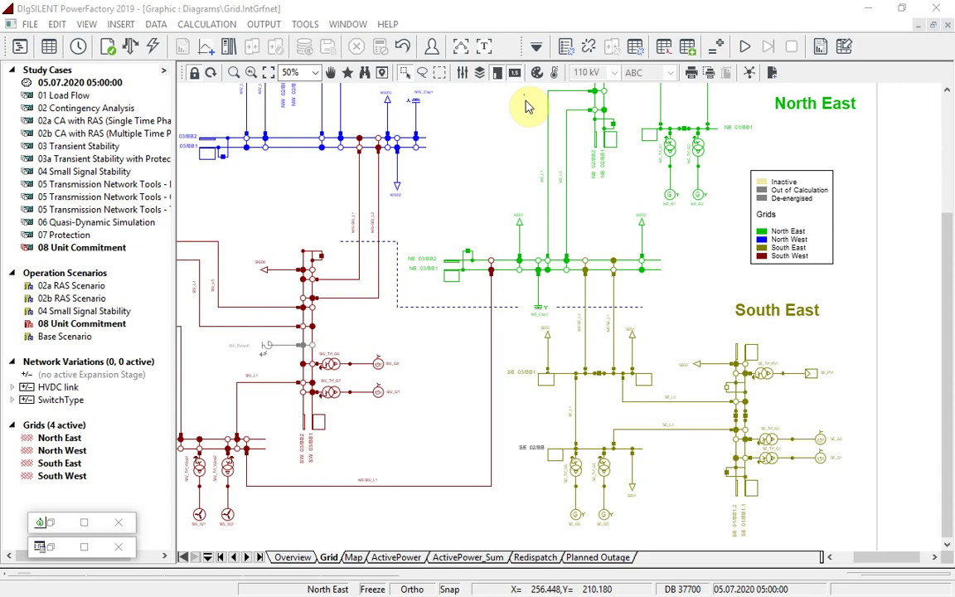
Switch the toolbox to Optimal Power Flow / Unit Commitment and open the Unit Commitment settings
click(537, 46)
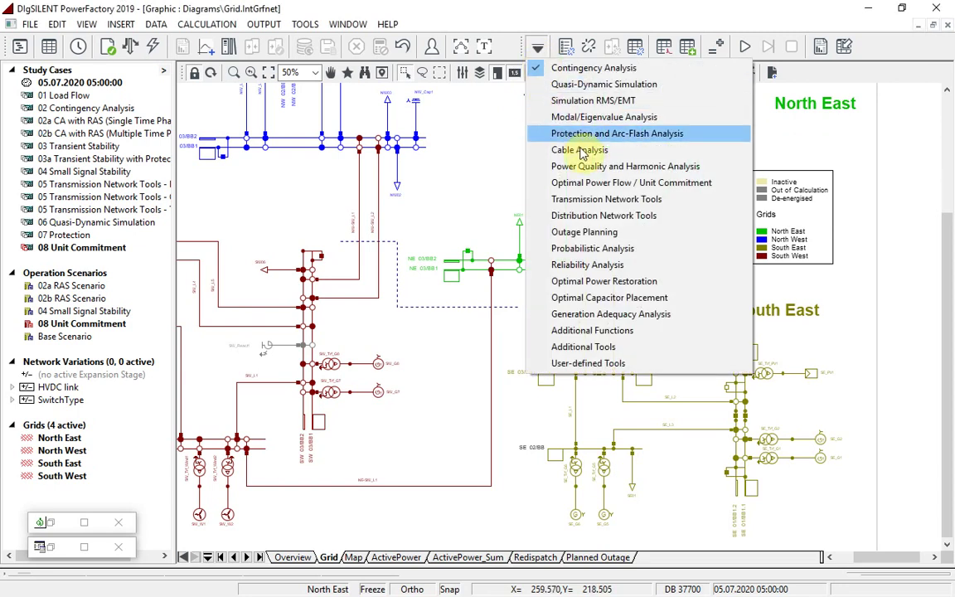
click(634, 183)
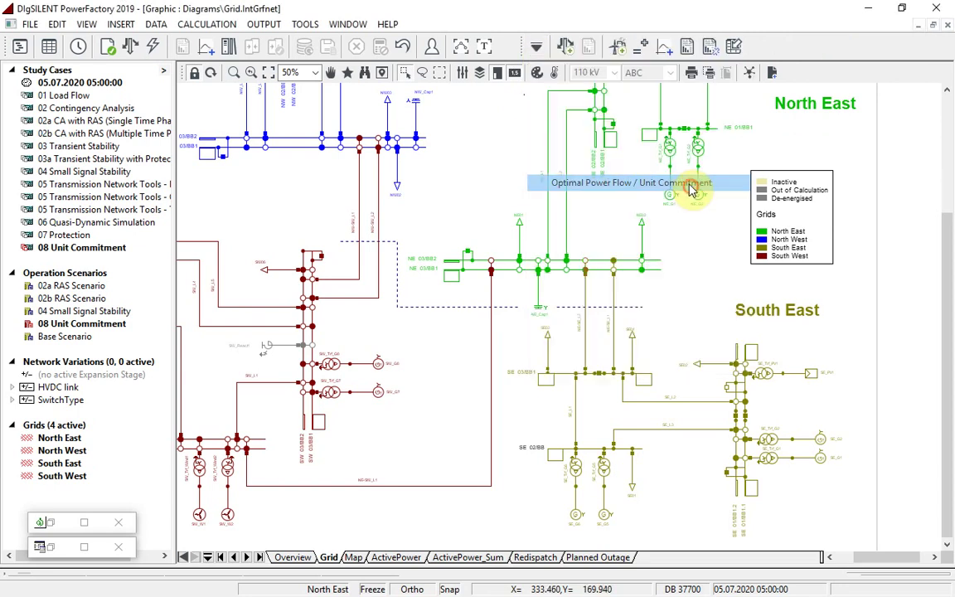
click(618, 48)
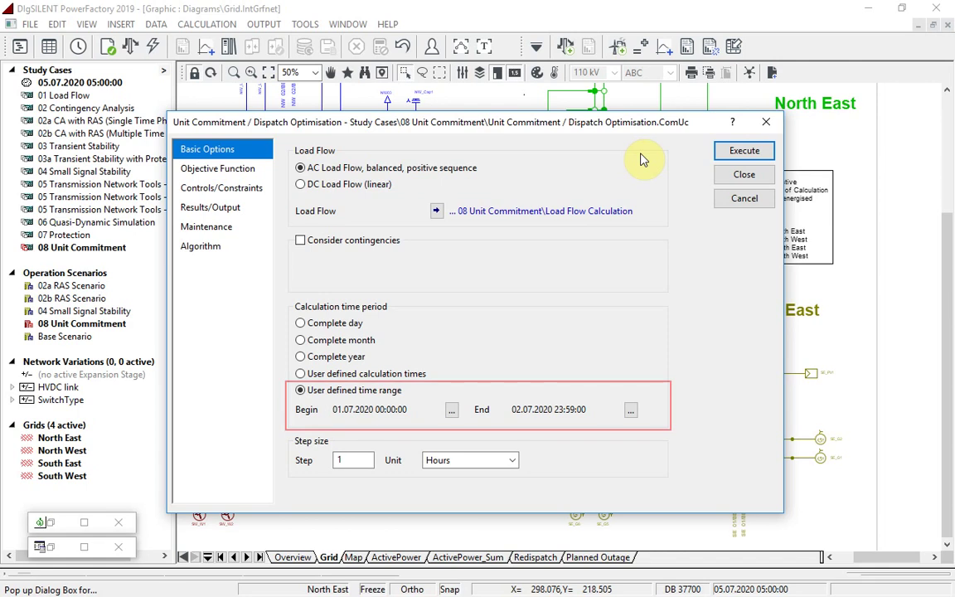
Review the objective function choices, keep Minimisation of total costs, and close the dialog
click(224, 169)
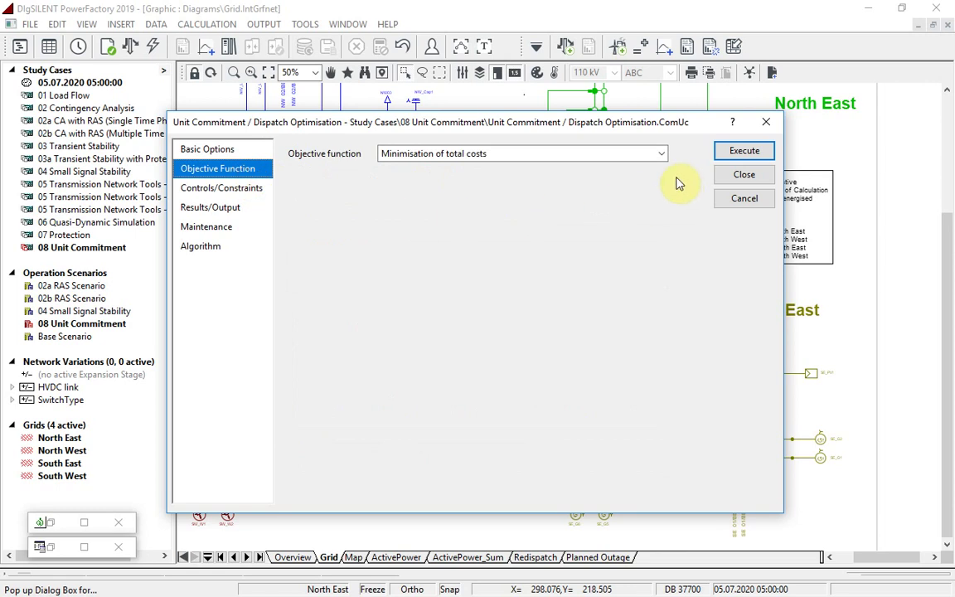
click(660, 155)
click(624, 181)
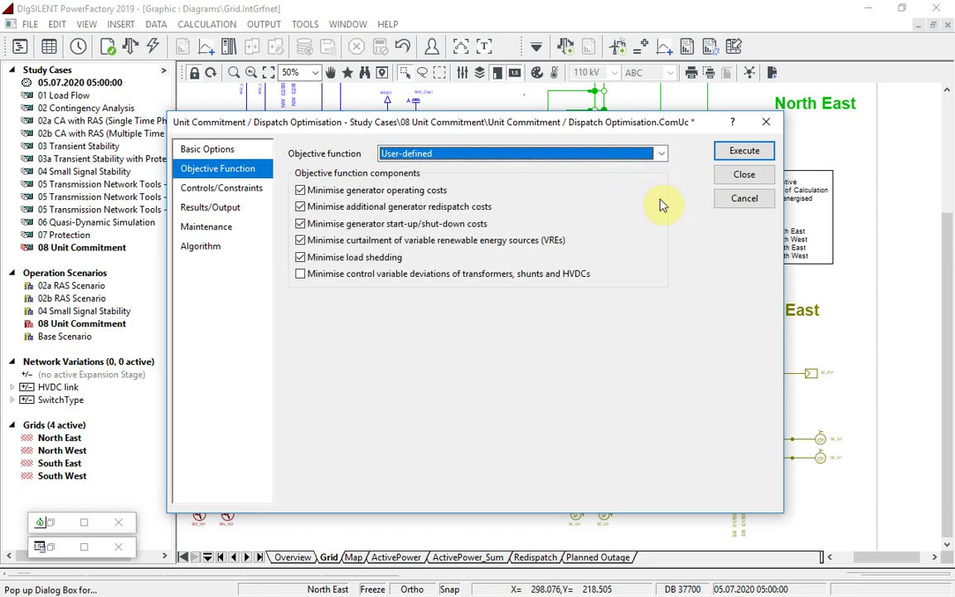
click(661, 154)
click(607, 166)
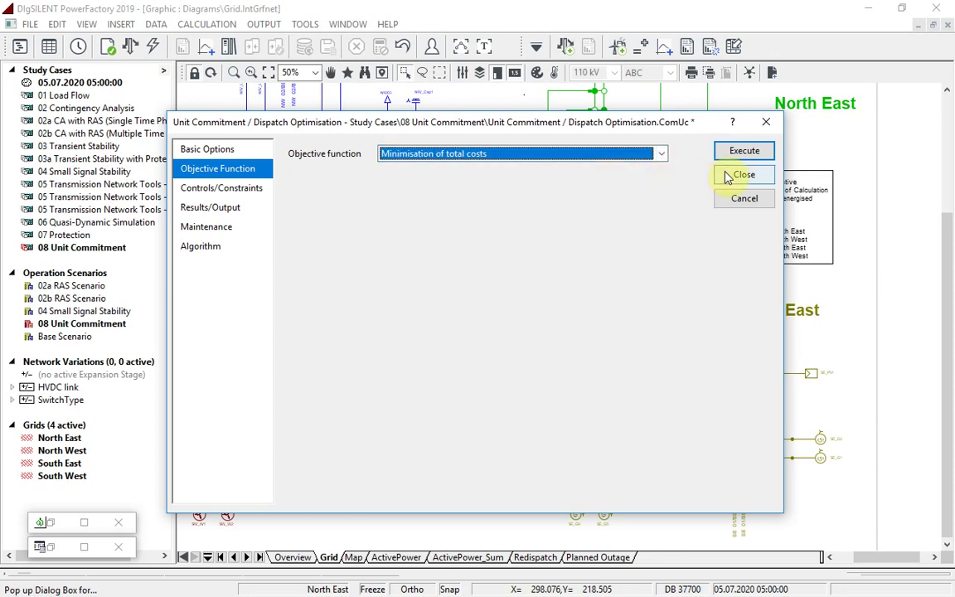
click(727, 176)
Open generator NE_G1 from the synchronous machine table and inspect its operating cost curve
double_click(55, 522)
double_click(249, 133)
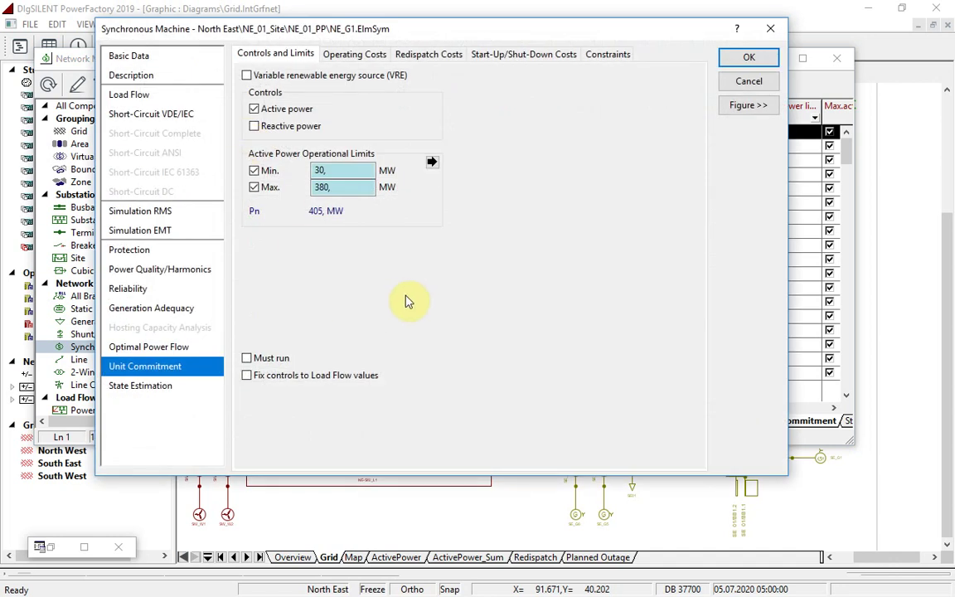
click(358, 55)
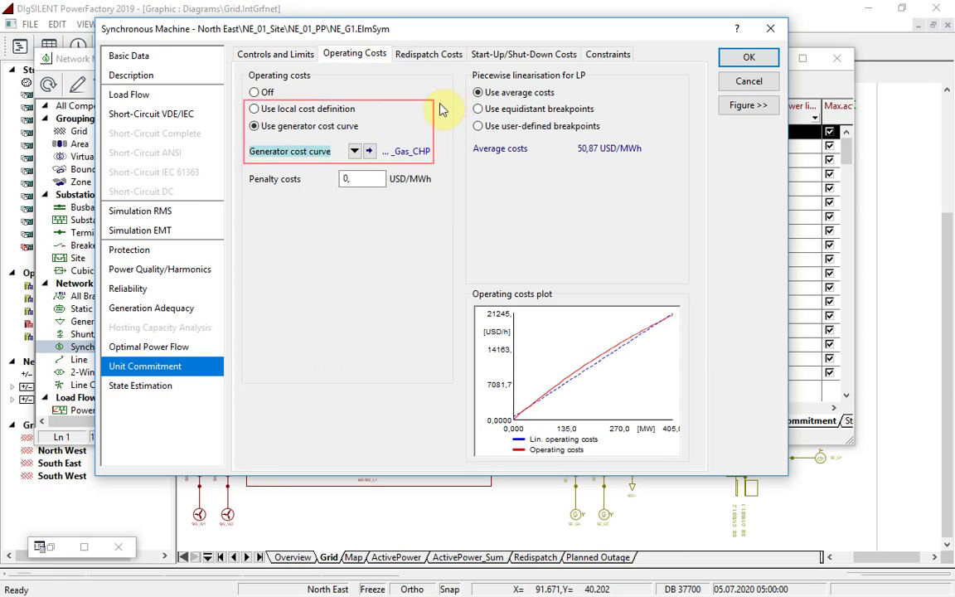
click(370, 153)
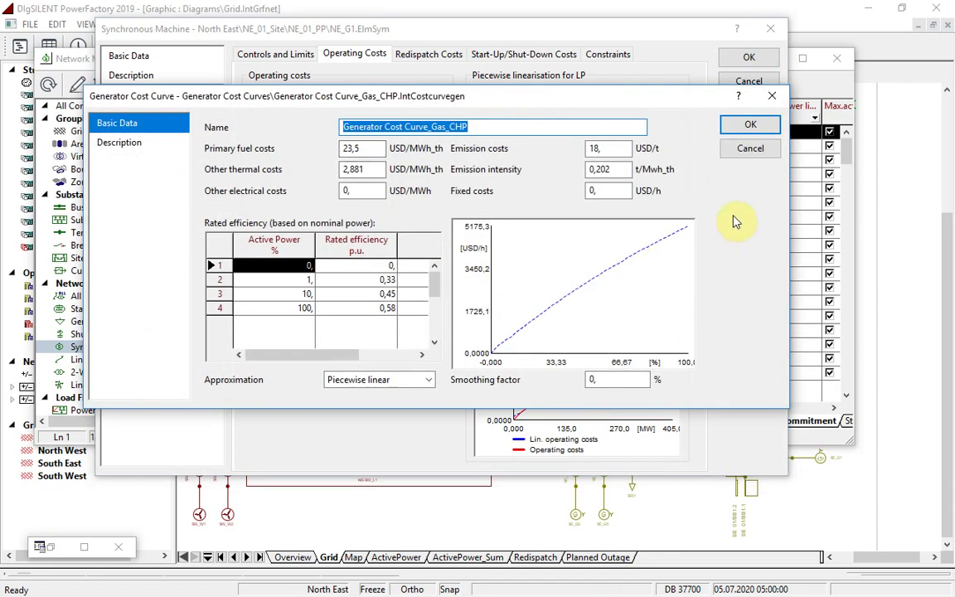
click(750, 126)
Review NE_G1's redispatch, start-up/shut-down and ramp-rate settings, then cancel without changes
click(442, 55)
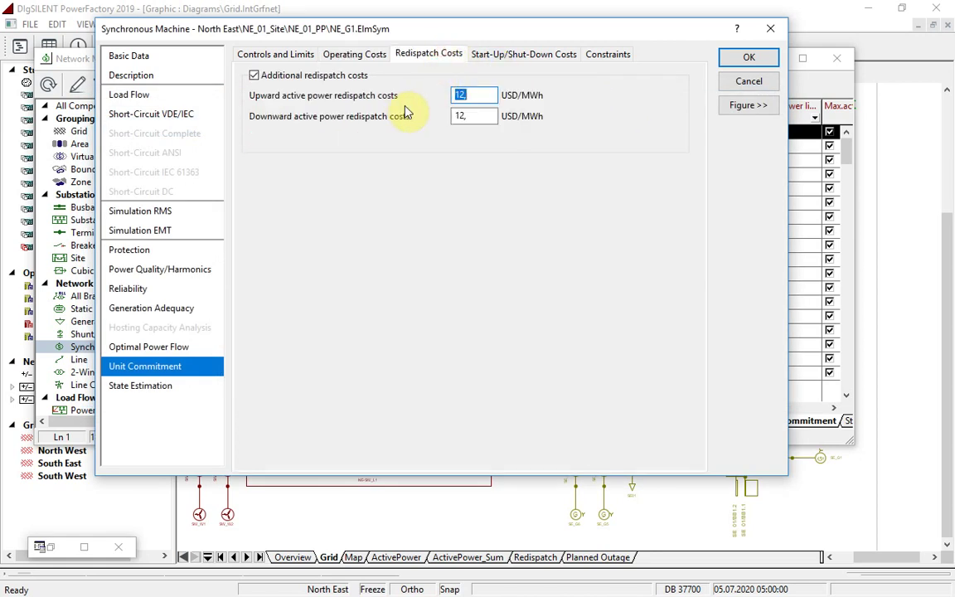
click(490, 58)
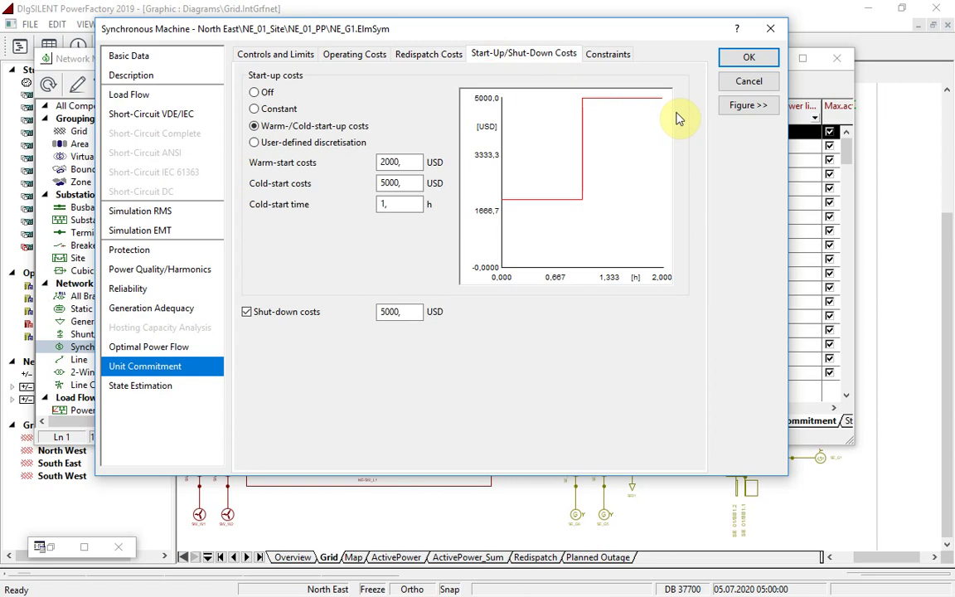
click(608, 55)
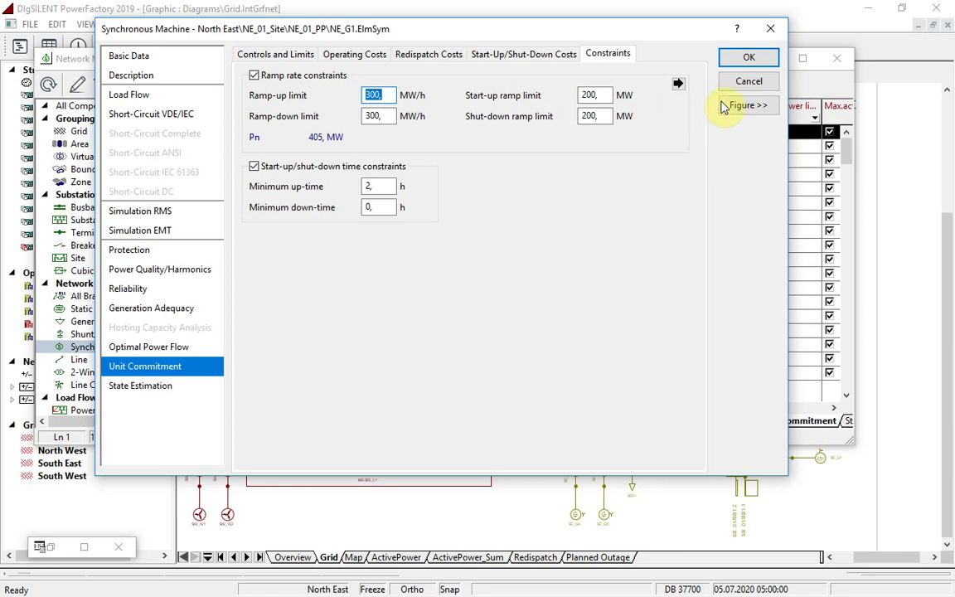
click(742, 82)
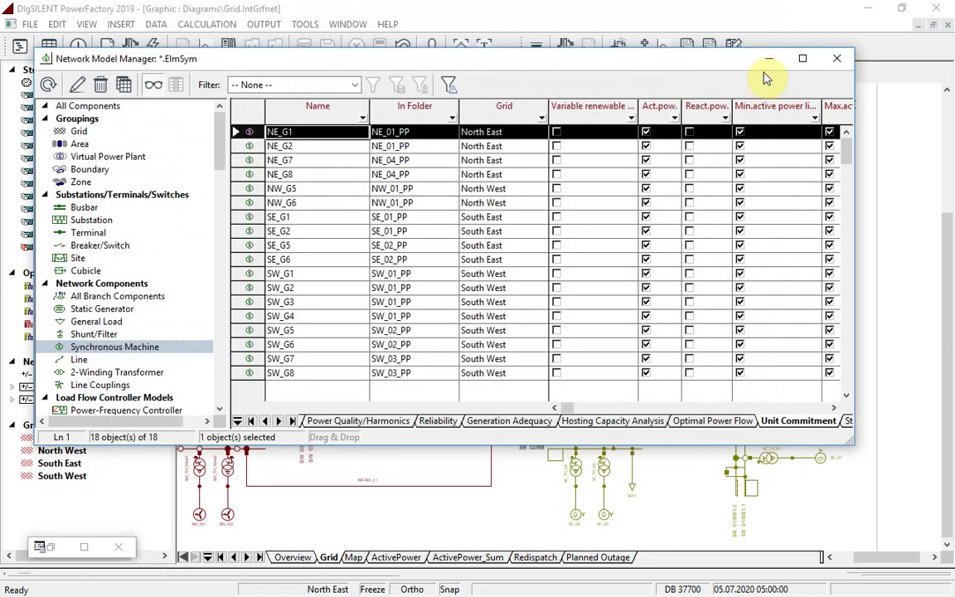
Reopen the dispatch optimisation settings, review Controls/Constraints and Algorithm, keeping Cbc as solver
click(767, 58)
click(562, 46)
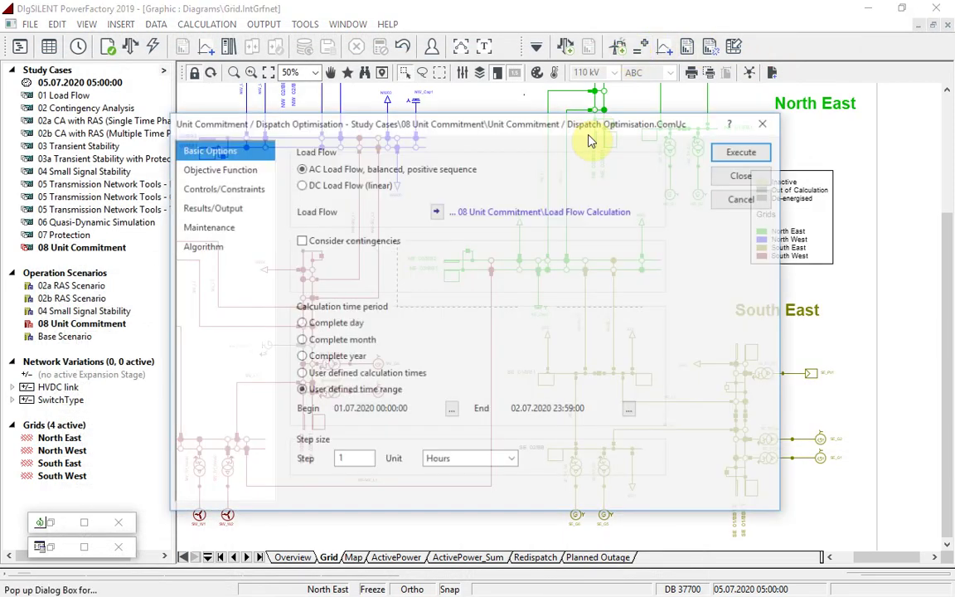
click(226, 189)
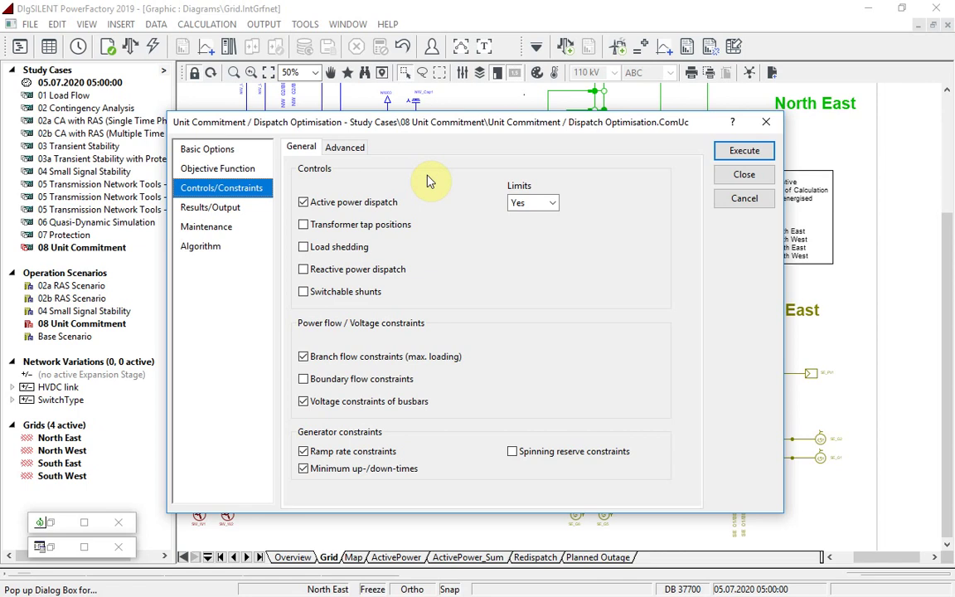
click(200, 242)
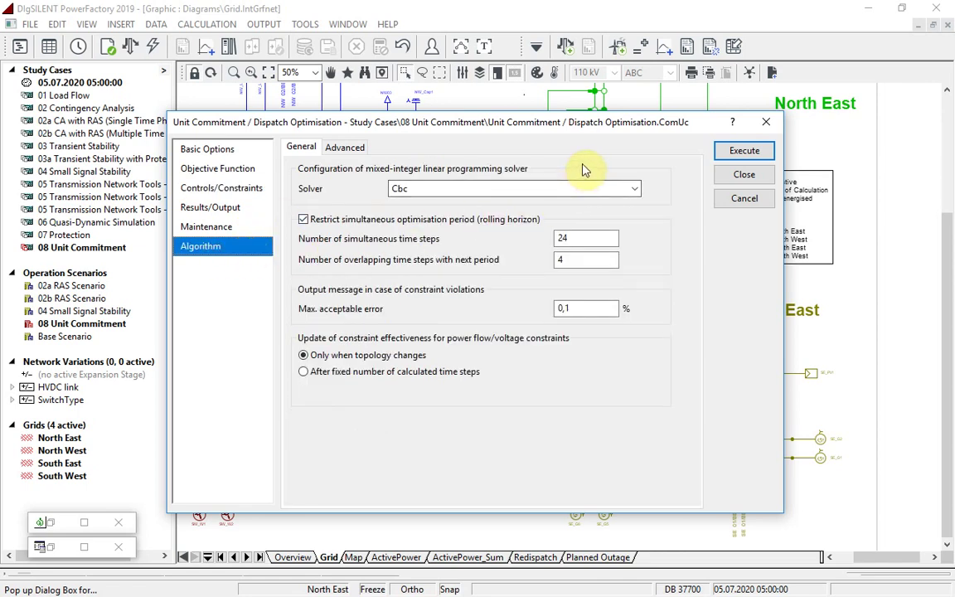
click(636, 188)
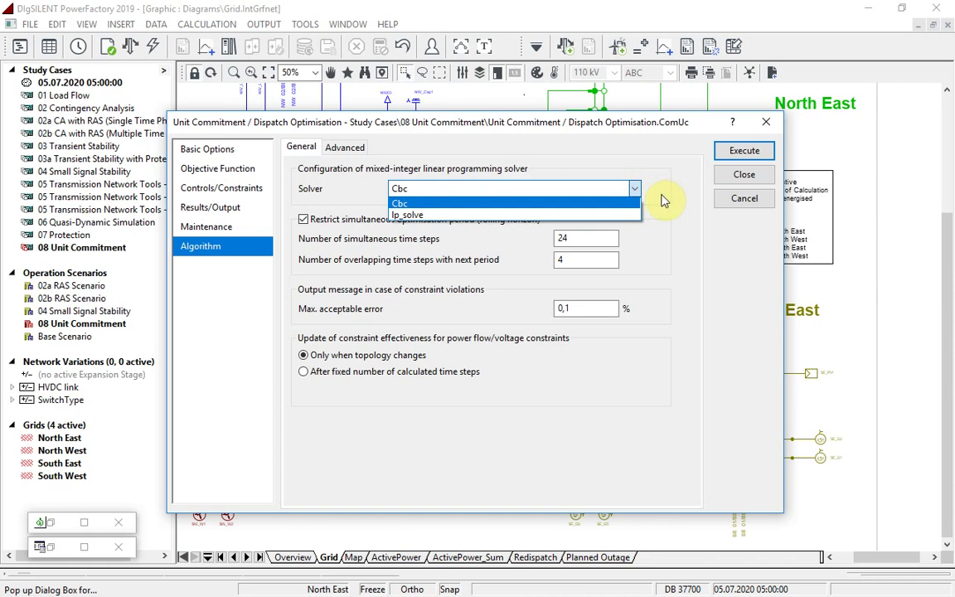
click(632, 201)
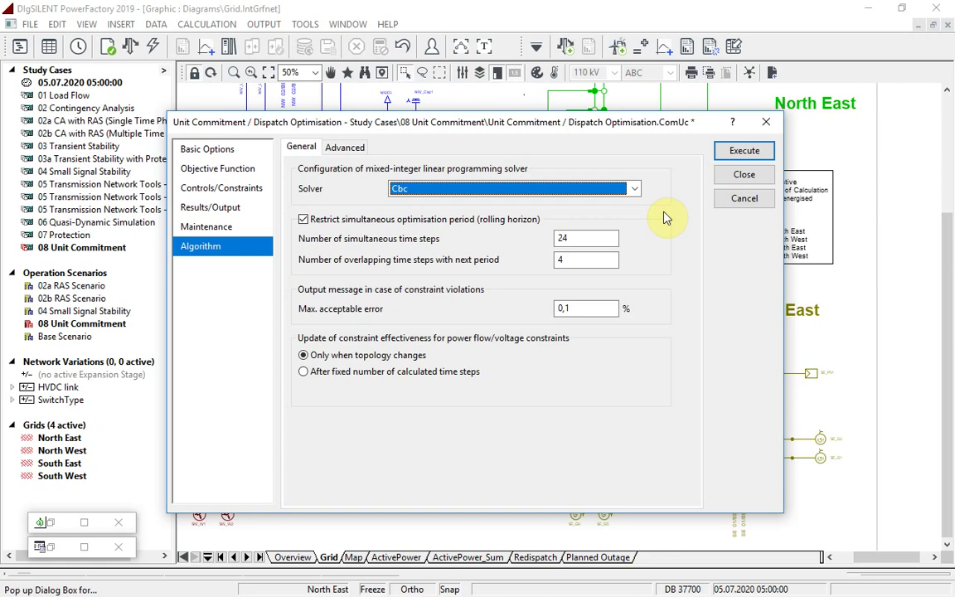
Execute the unit commitment optimisation and view the ActivePower_Sum before/after charts
click(729, 151)
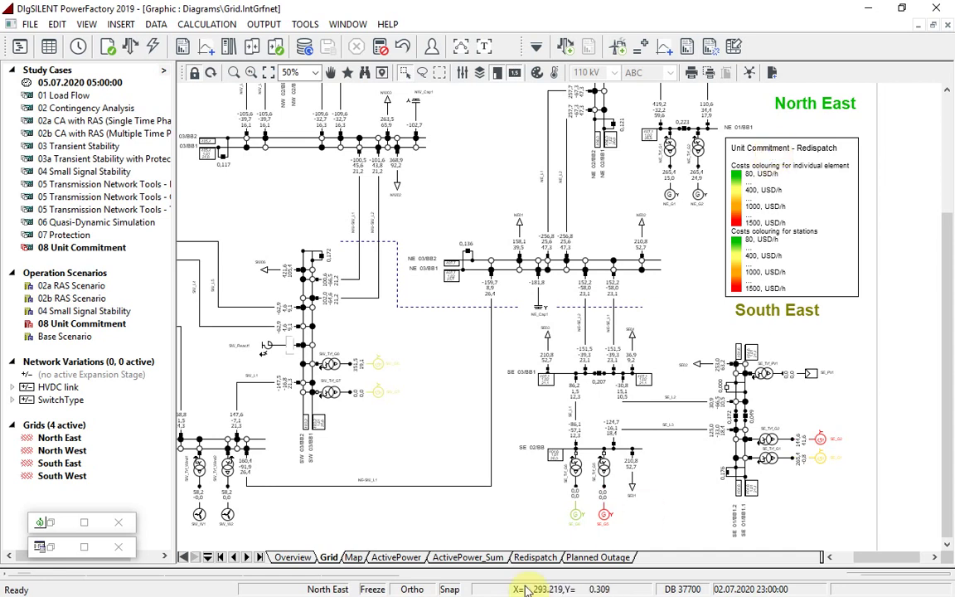
click(452, 557)
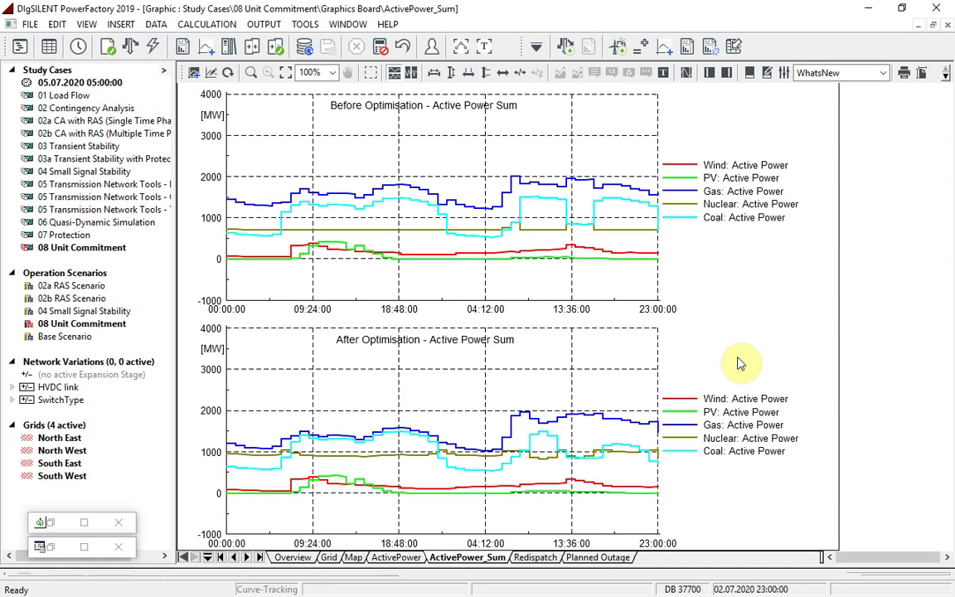
Set the Gas_CHP, Coal and Nuclear cost curves' emission costs to 50 USD/t
click(46, 547)
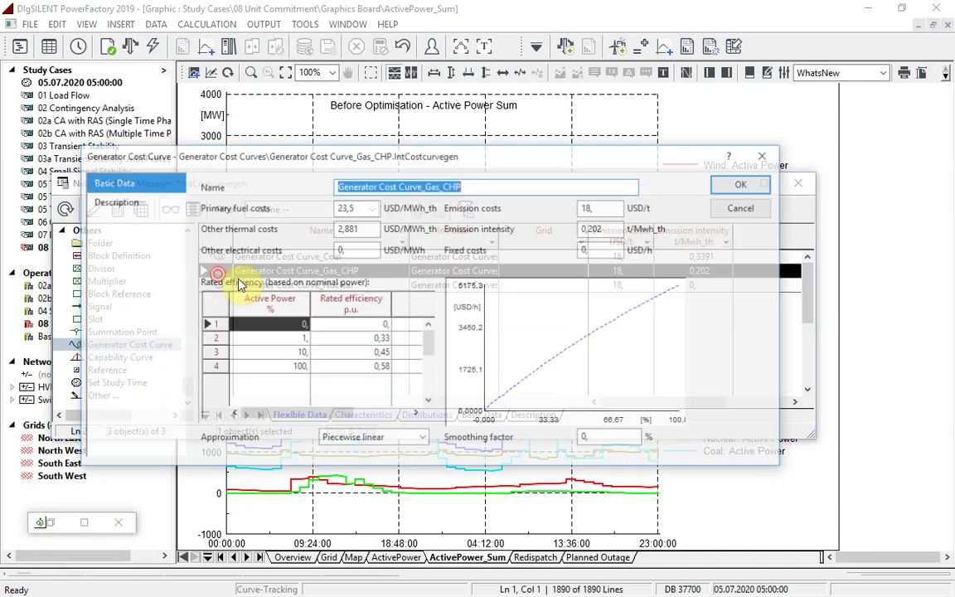
double_click(591, 207)
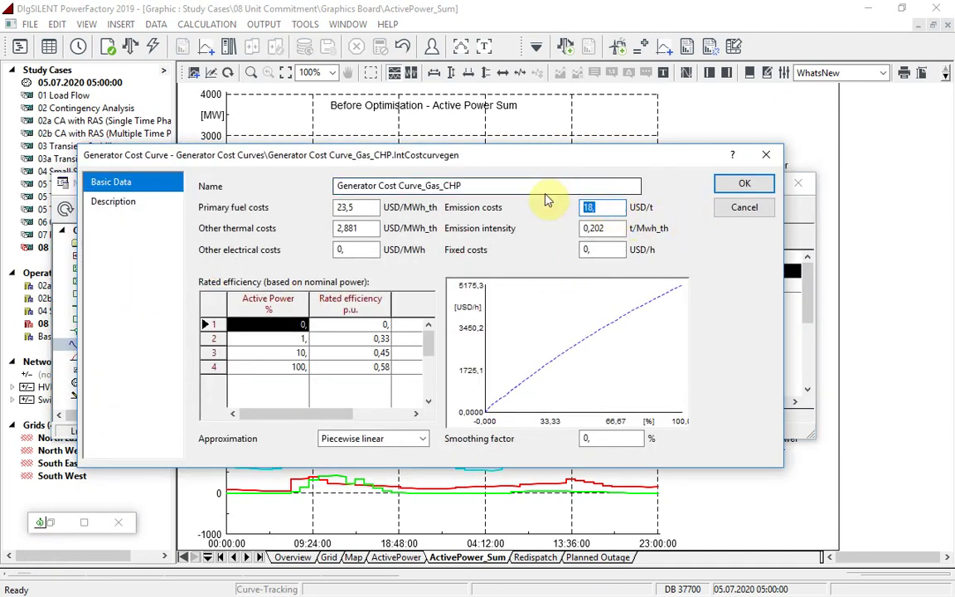
text(50)
click(744, 183)
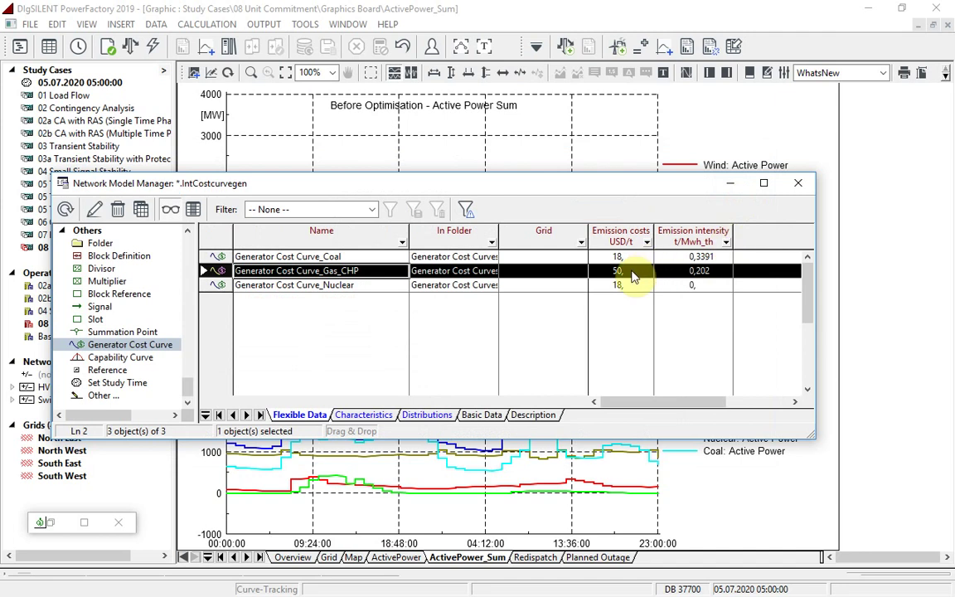
click(634, 276)
key(ctrl+c)
key(Up)
key(ctrl+v)
key(Down)
key(Down)
key(ctrl+v)
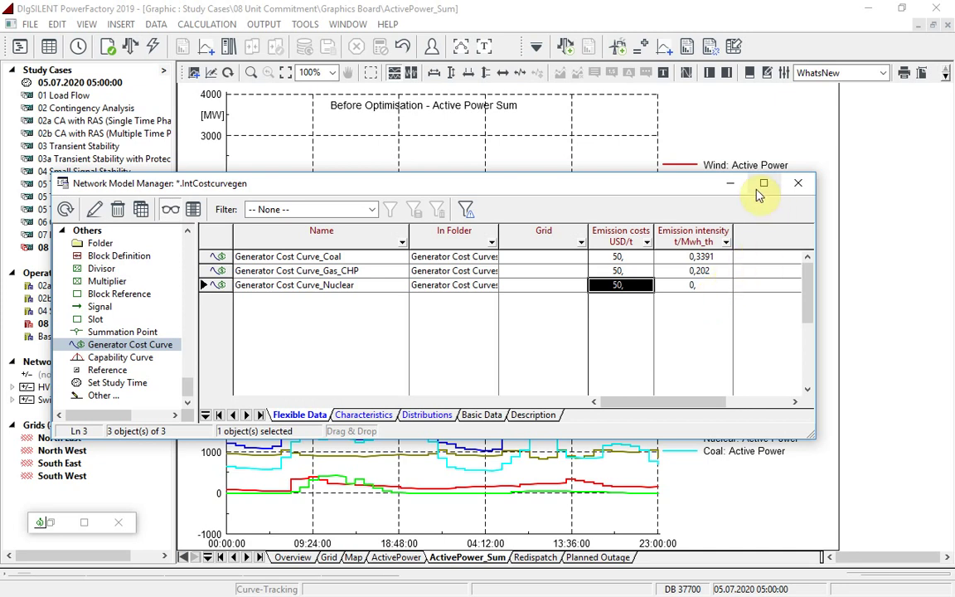
Rerun the dispatch optimisation with the new emission costs
click(729, 182)
click(626, 47)
click(744, 151)
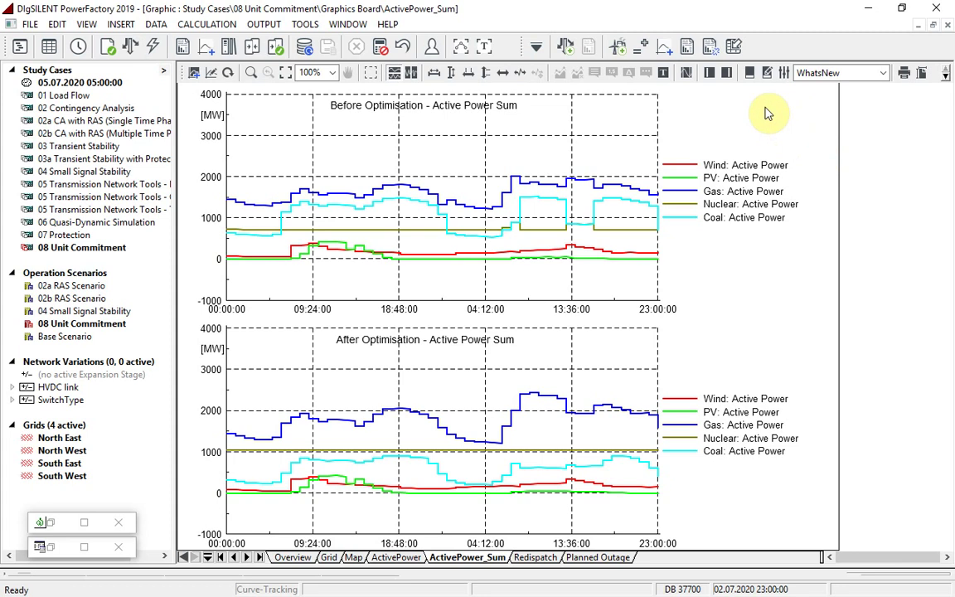
Generate the unit commitment optimal solution report, then minimise it to see the charts
click(709, 47)
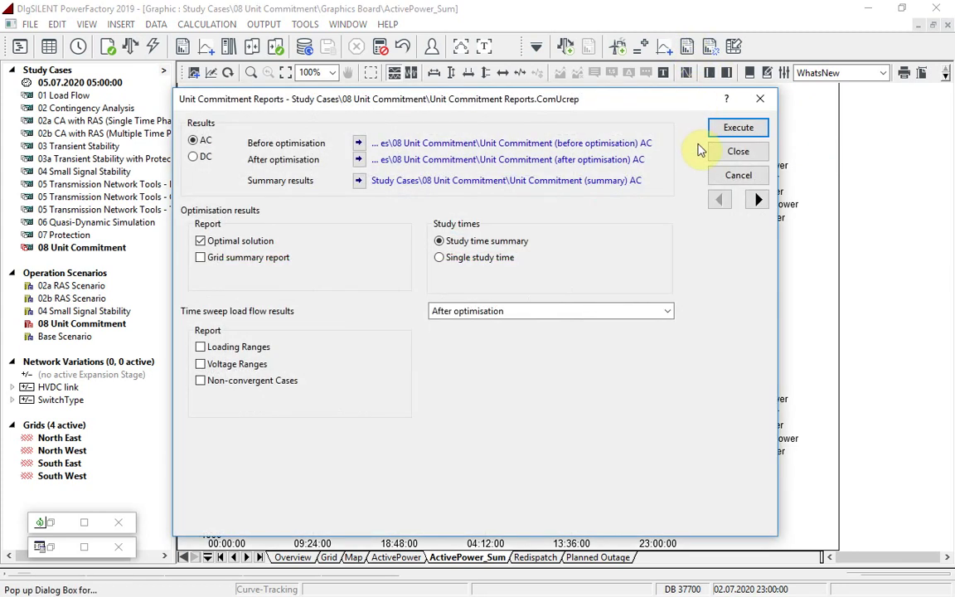
click(715, 130)
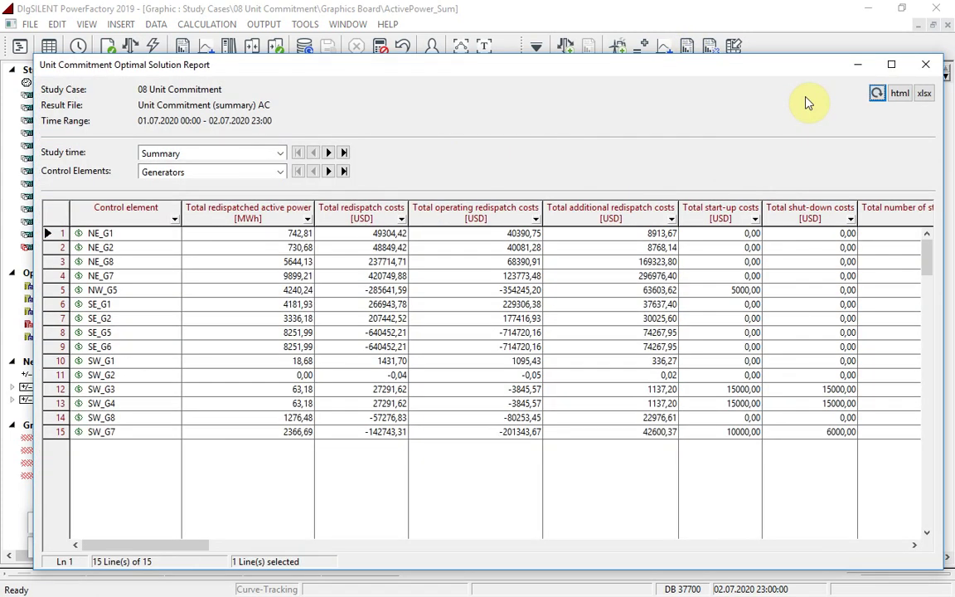
click(858, 65)
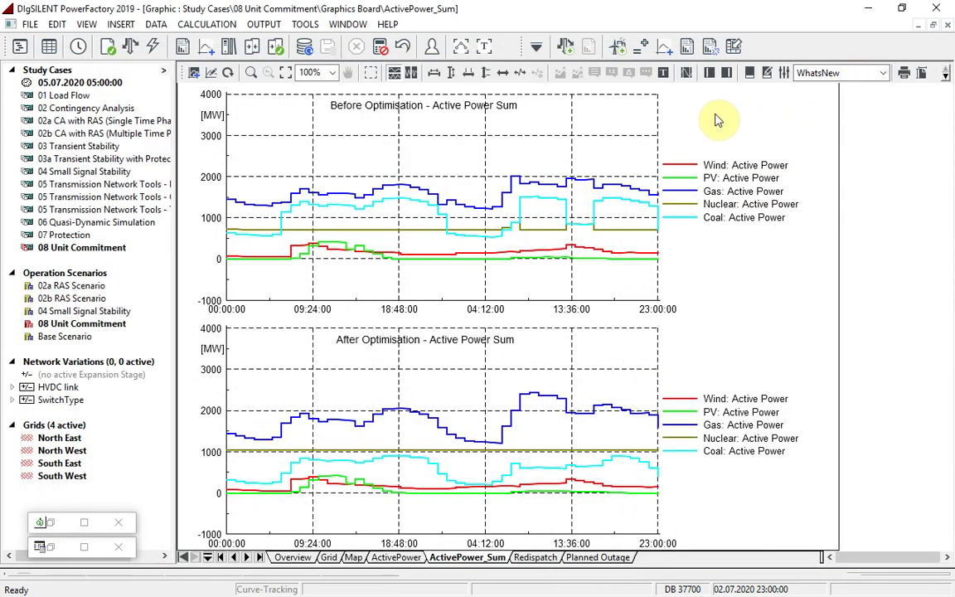
Enable planned outages in the maintenance settings, review the outage list, and rerun the optimisation
click(617, 47)
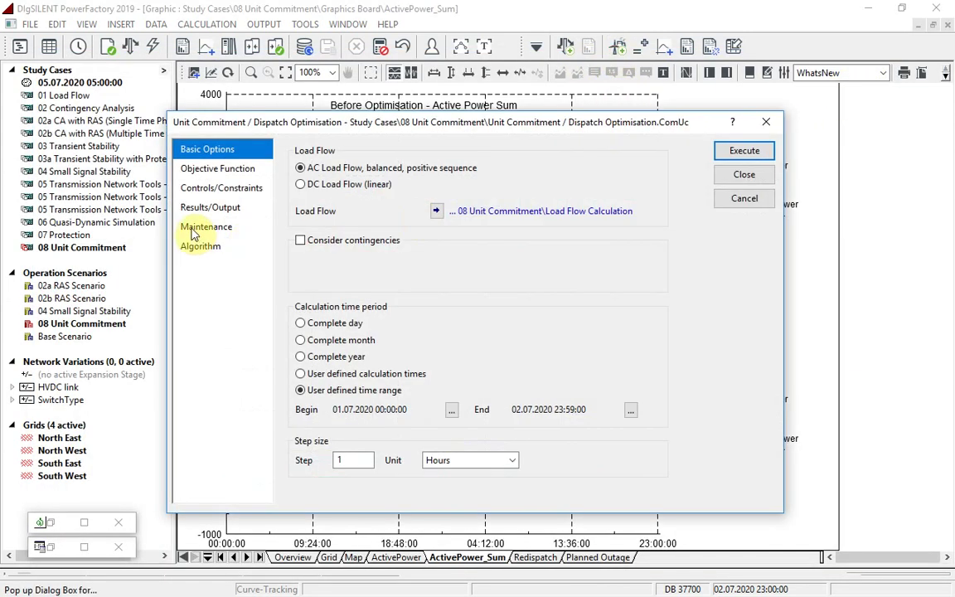
click(199, 226)
click(301, 150)
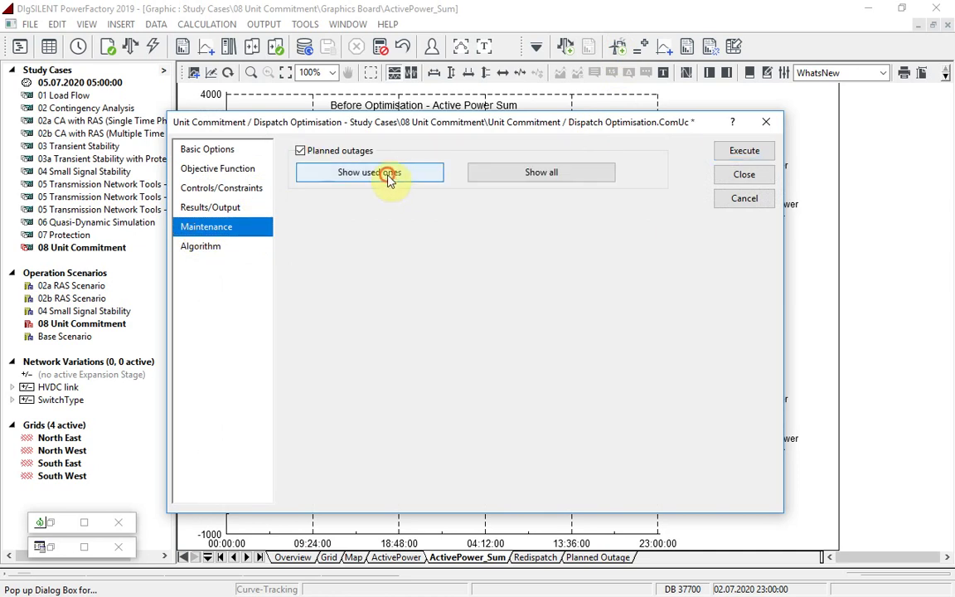
click(390, 179)
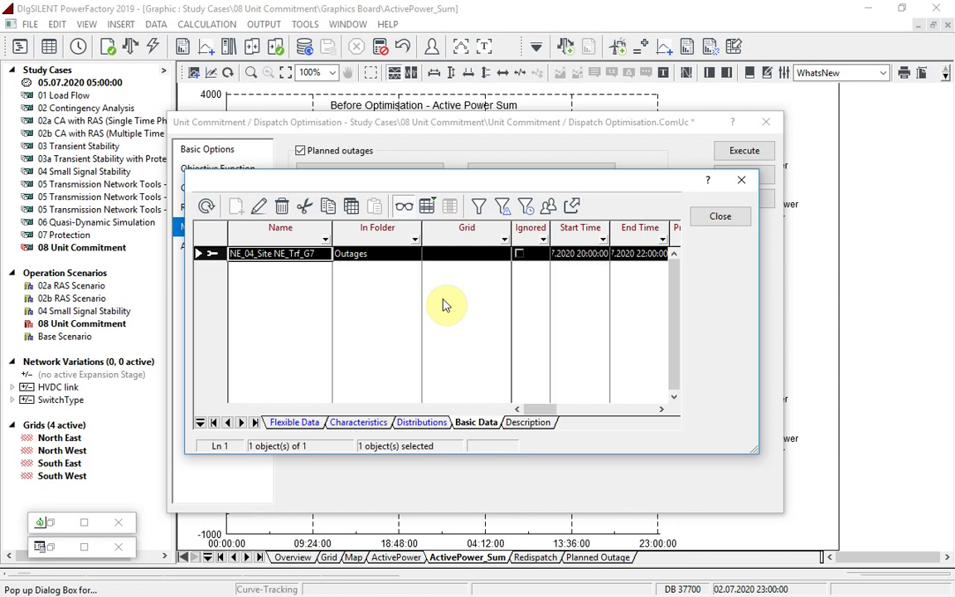
click(720, 215)
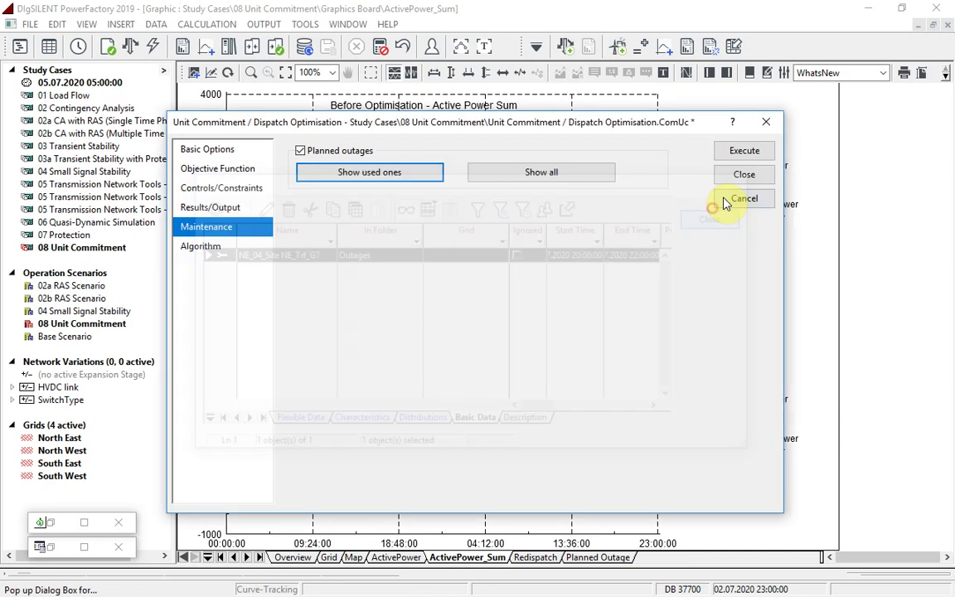
click(754, 154)
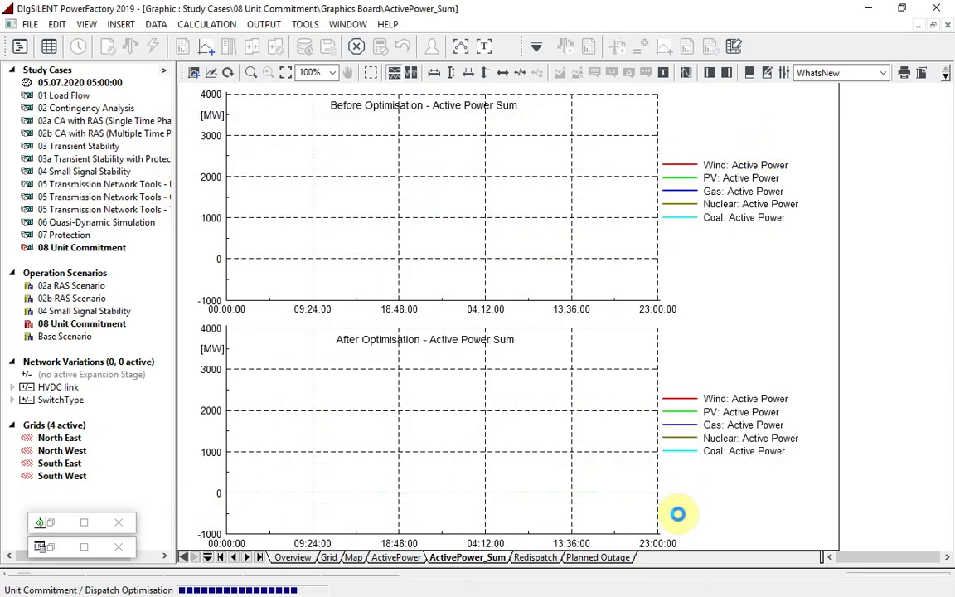
Review the Planned Outage result charts, then return to the Grid single-line diagram
click(627, 556)
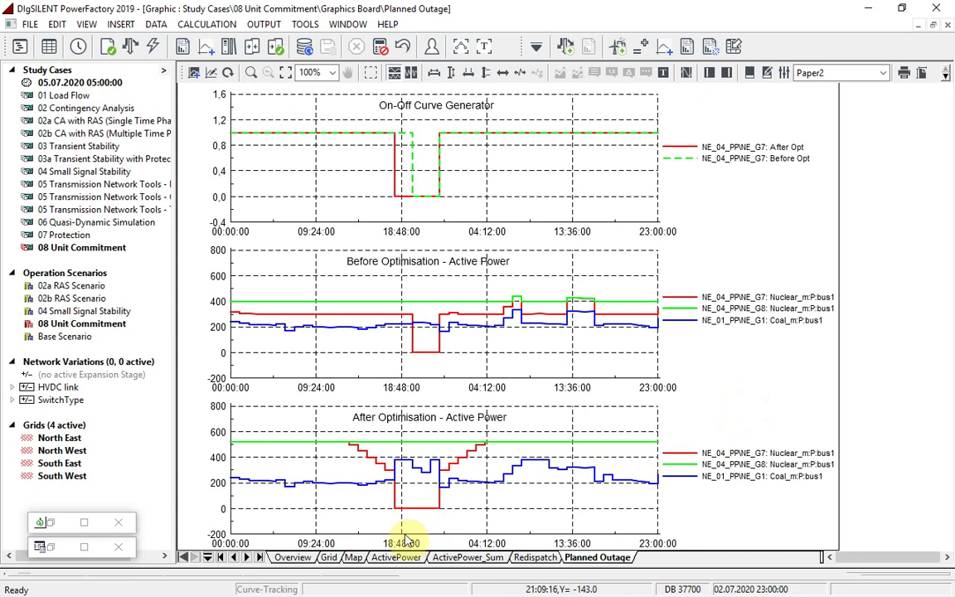
click(330, 557)
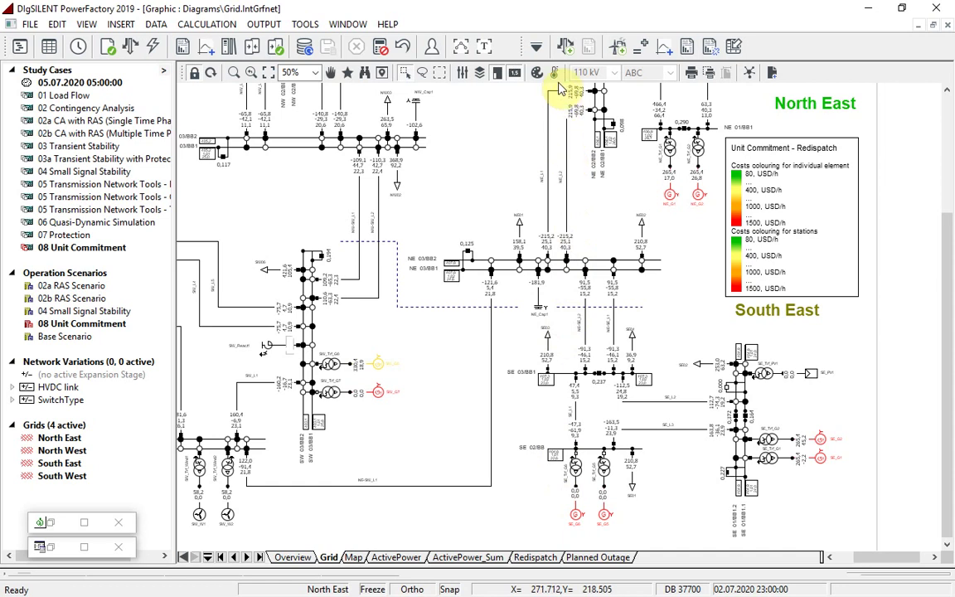
Apply heatmap colouring to the Grid diagram
click(555, 72)
click(725, 211)
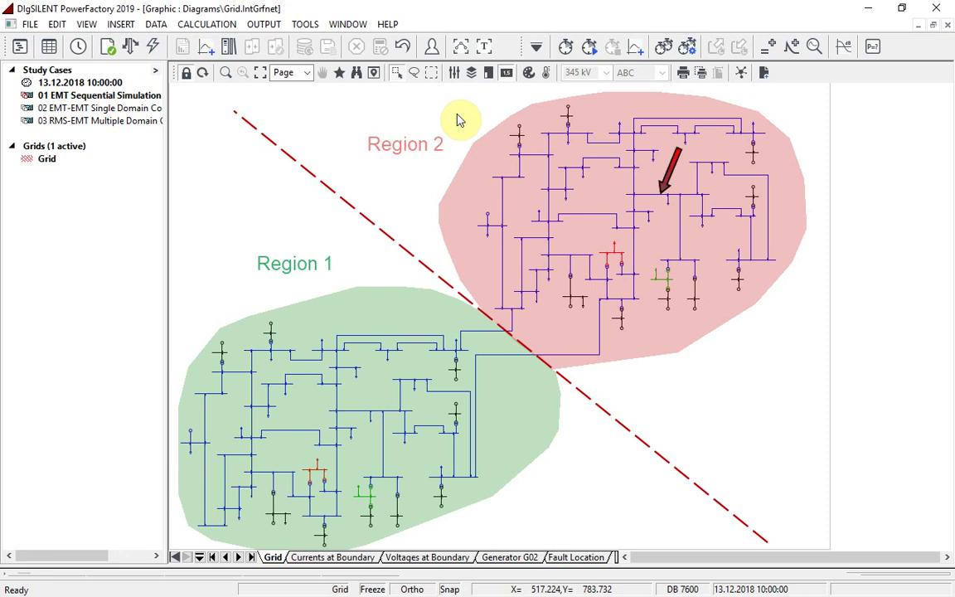
Run the EMT sequential simulation after checking the stop time
click(589, 46)
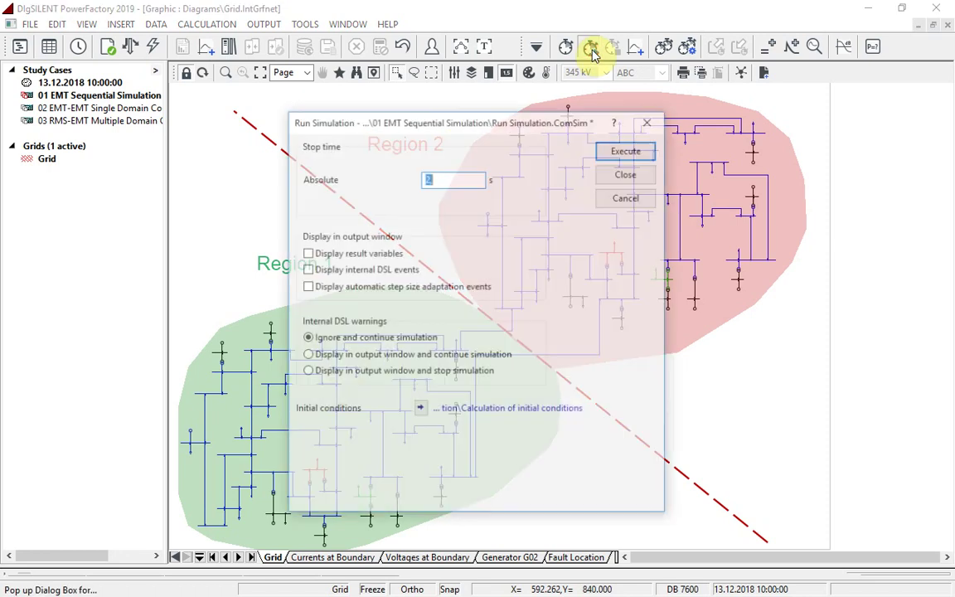
click(628, 150)
click(601, 556)
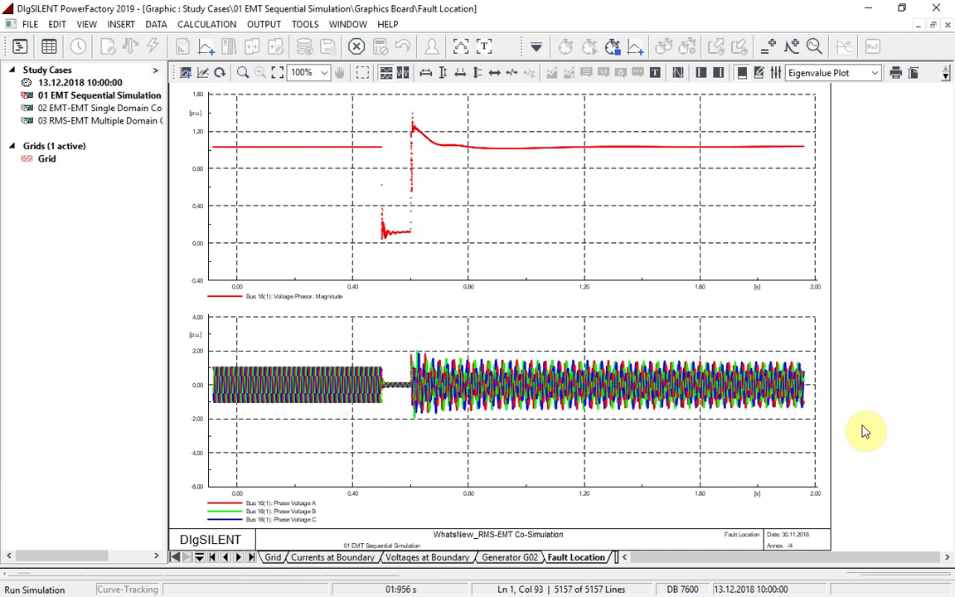
Zoom the Fault Location plots horizontally onto the fault period, 0.30–1.30 s
click(461, 73)
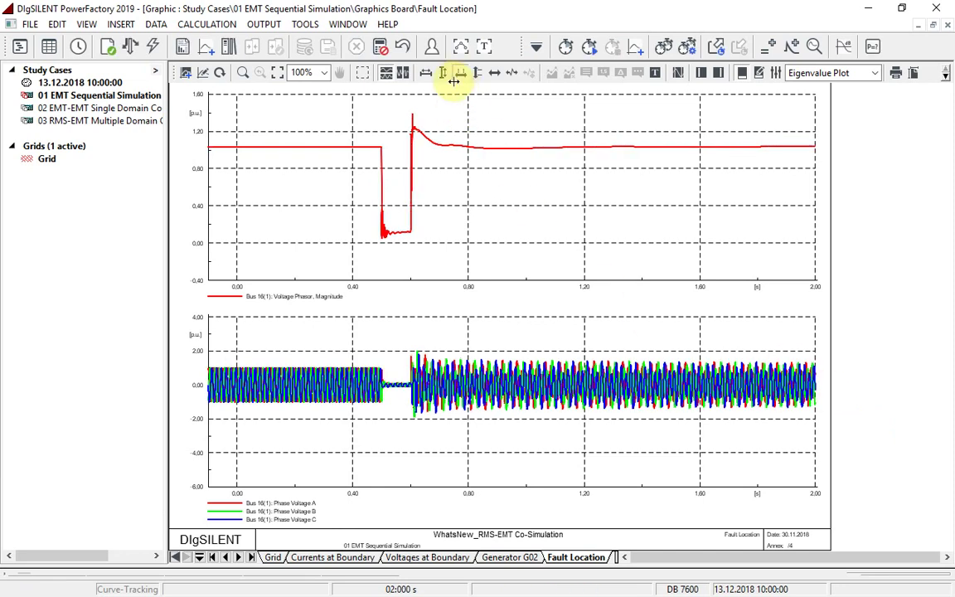
drag(349, 100, 552, 137)
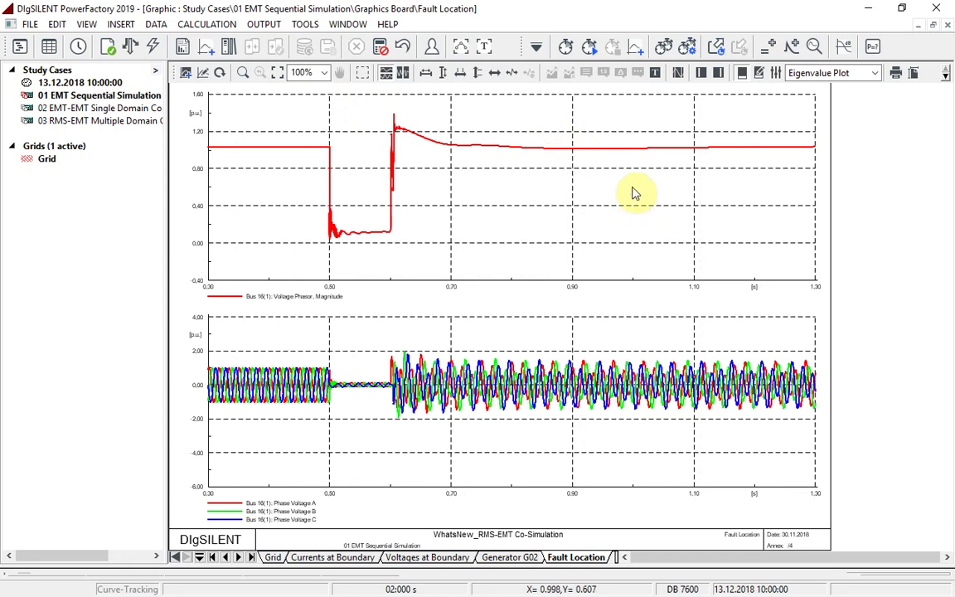
right_click(133, 110)
Activate study case 02 EMT-EMT Single Domain and review its initial conditions calculation settings
click(172, 155)
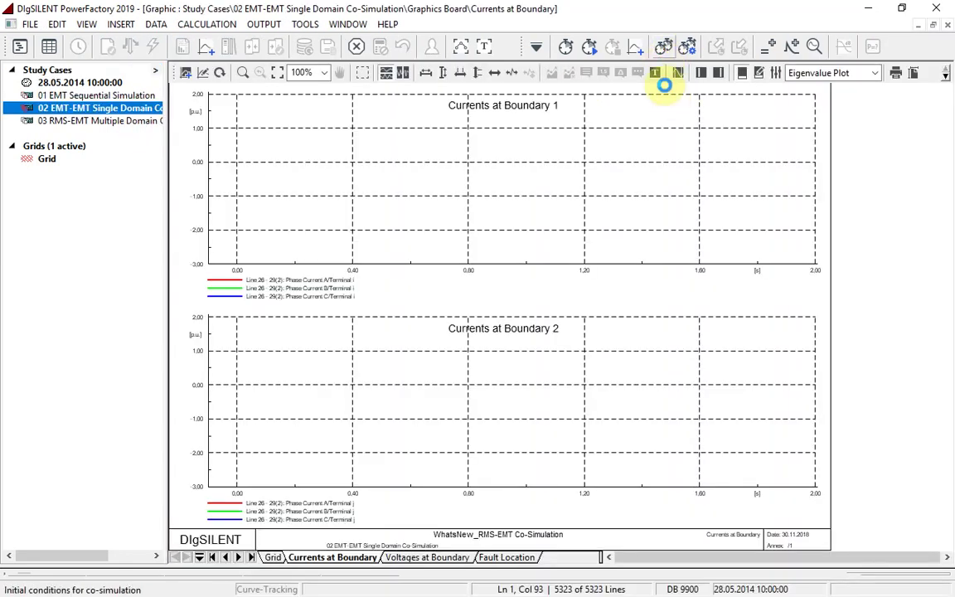
click(665, 48)
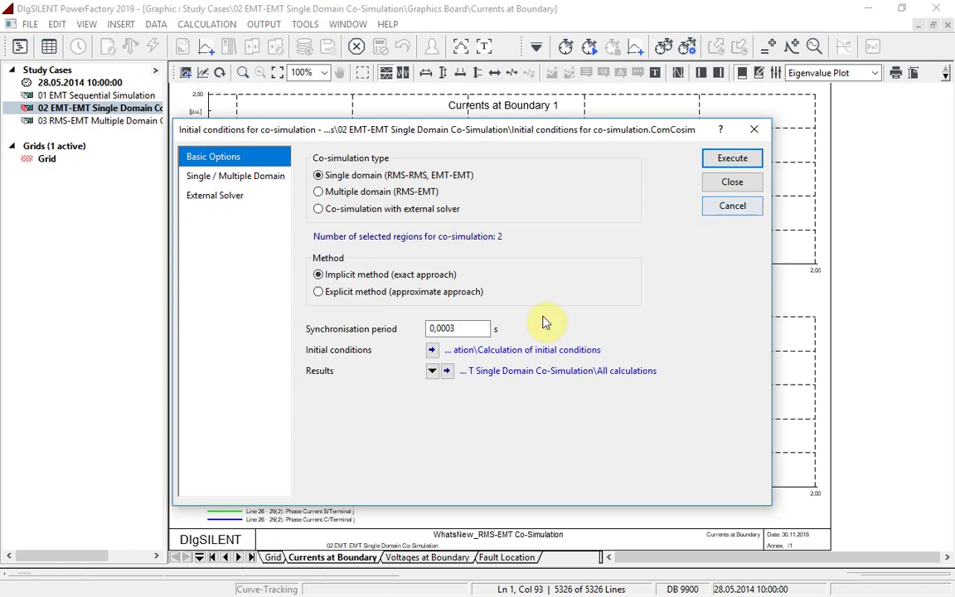
click(431, 349)
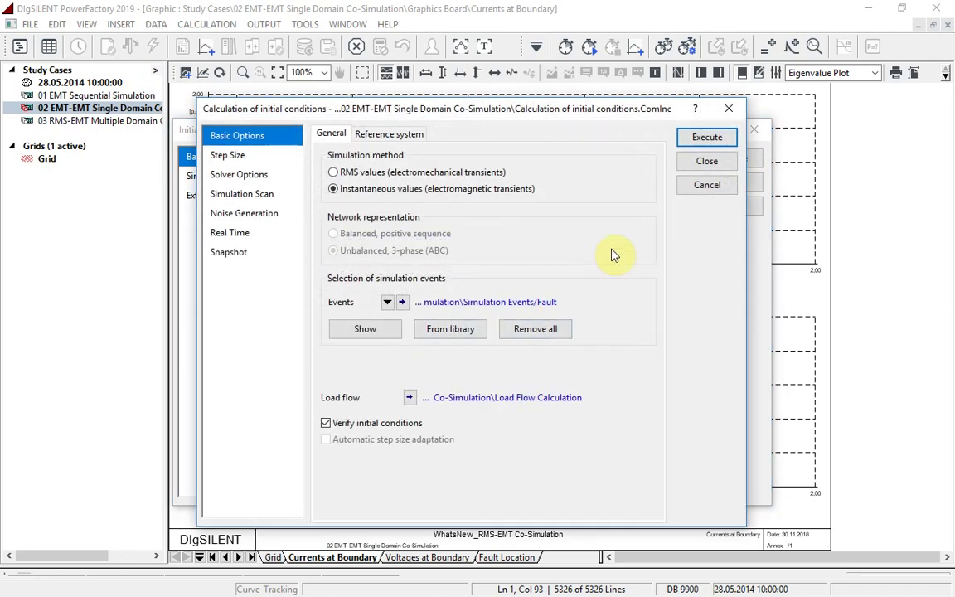
click(691, 186)
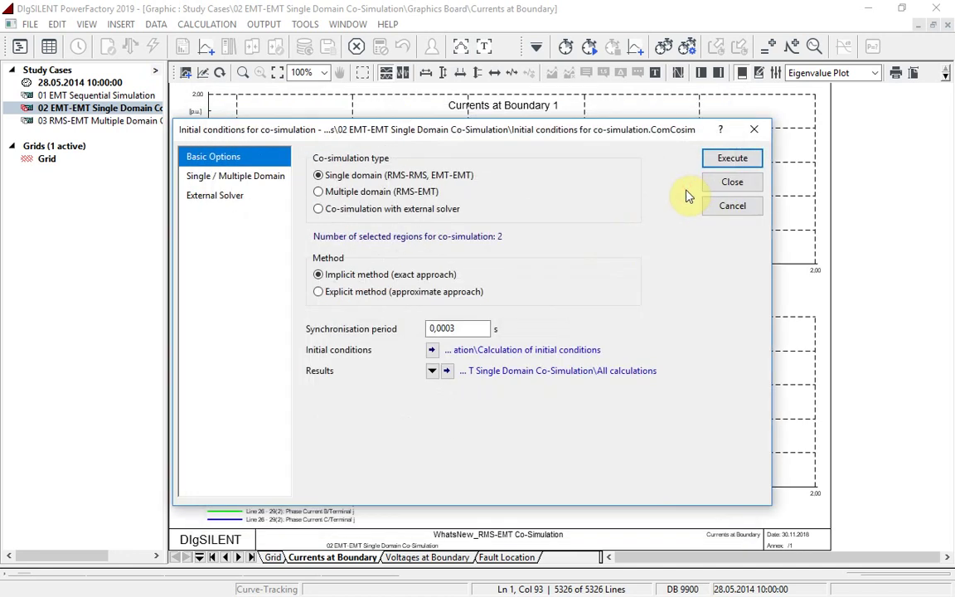
Check the Boundary 1 region, calculate initial conditions, and run the co-simulation to 2 s
click(277, 177)
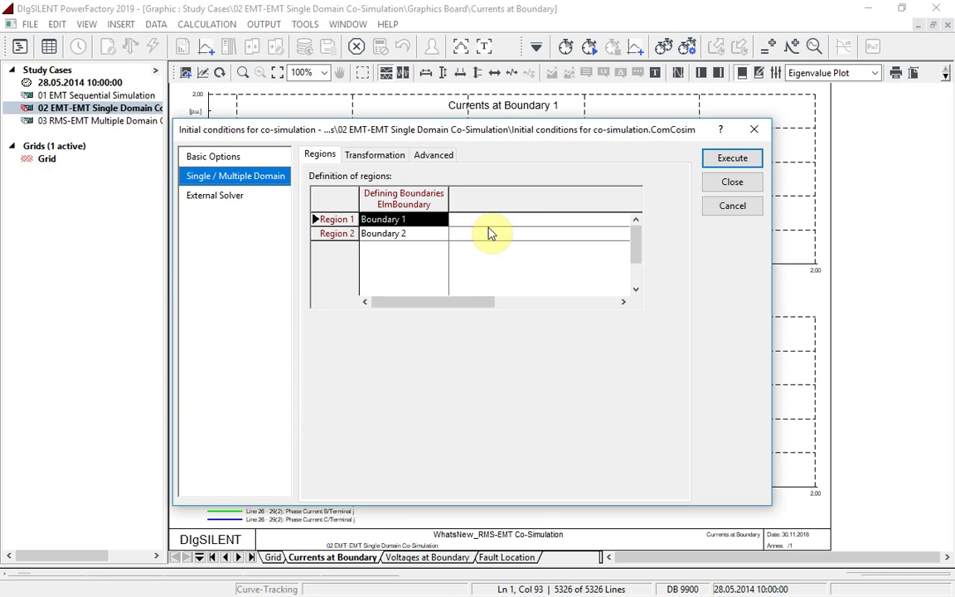
double_click(439, 224)
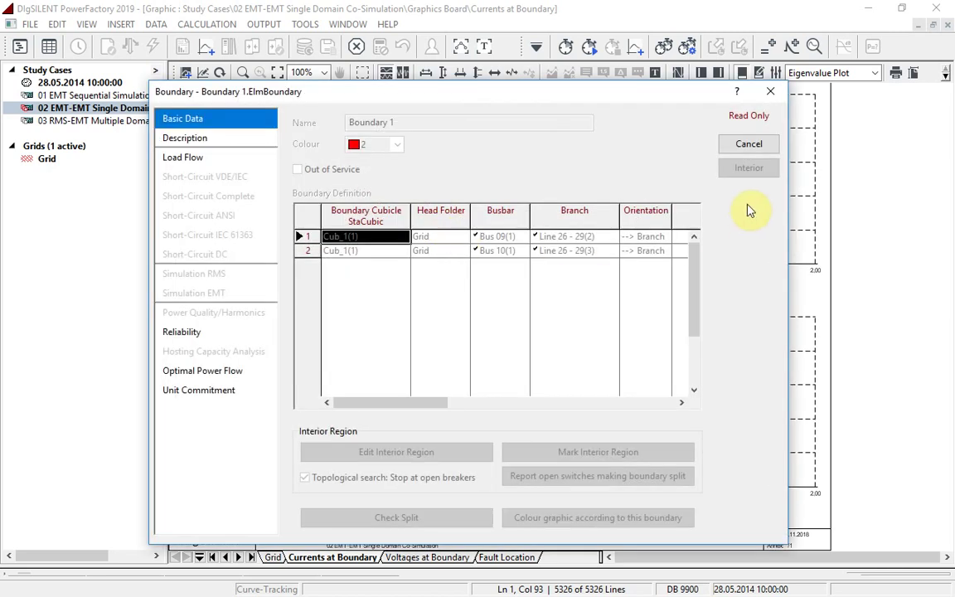
click(763, 145)
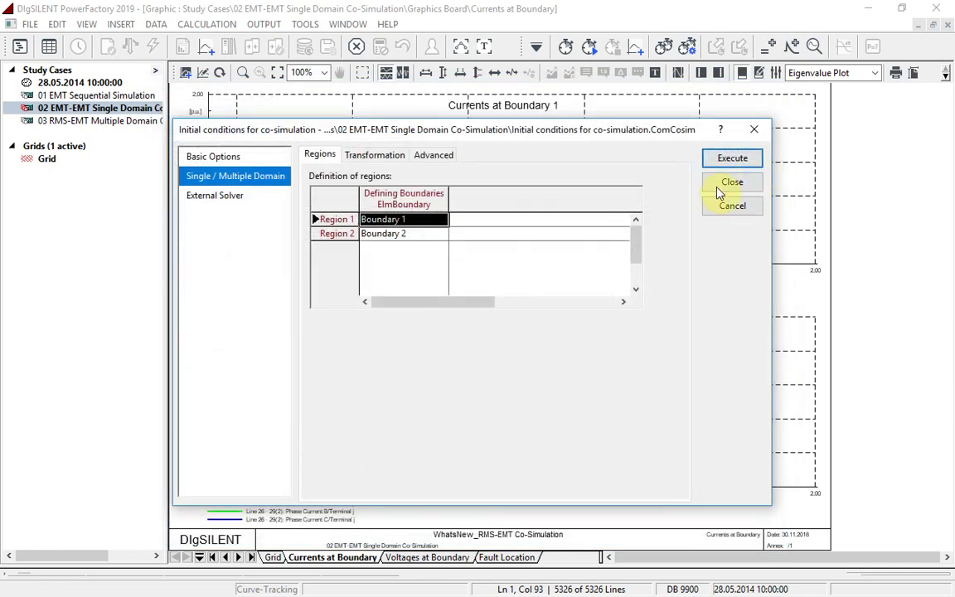
click(735, 160)
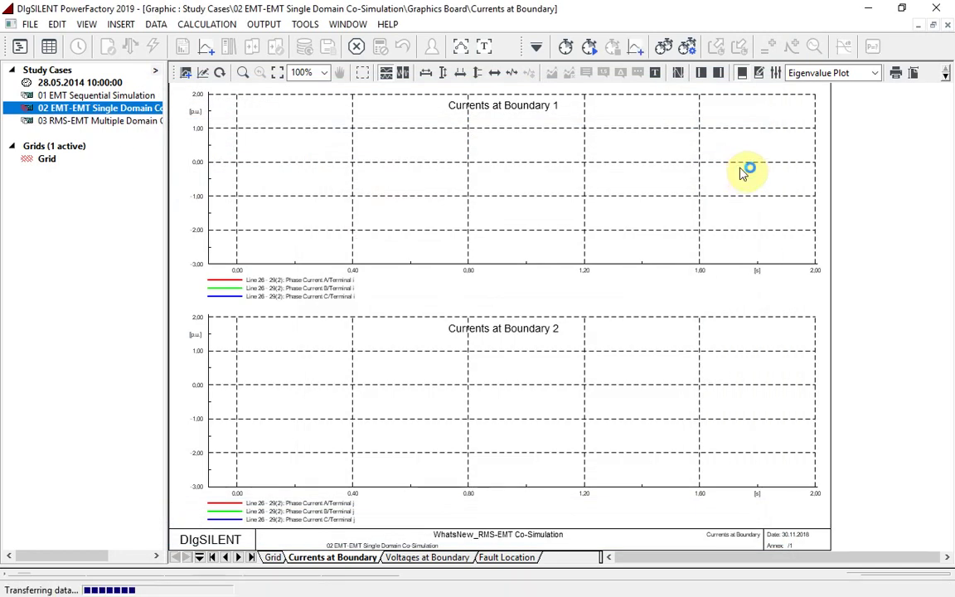
click(588, 46)
click(630, 150)
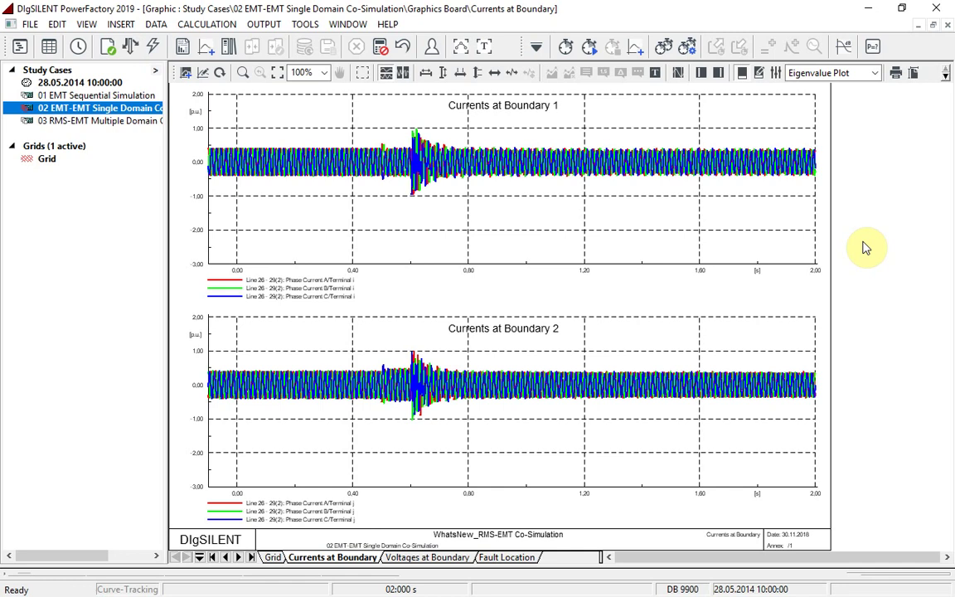
Activate 03 RMS-EMT, confirm Region 1 RMS and Region 2 EMT, and calculate initial conditions
right_click(128, 121)
click(147, 164)
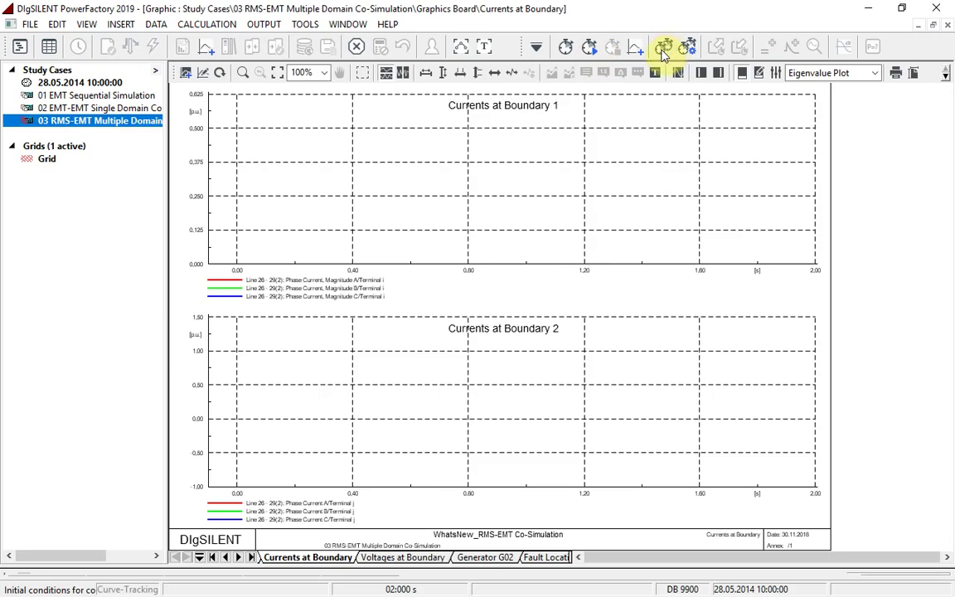
click(665, 47)
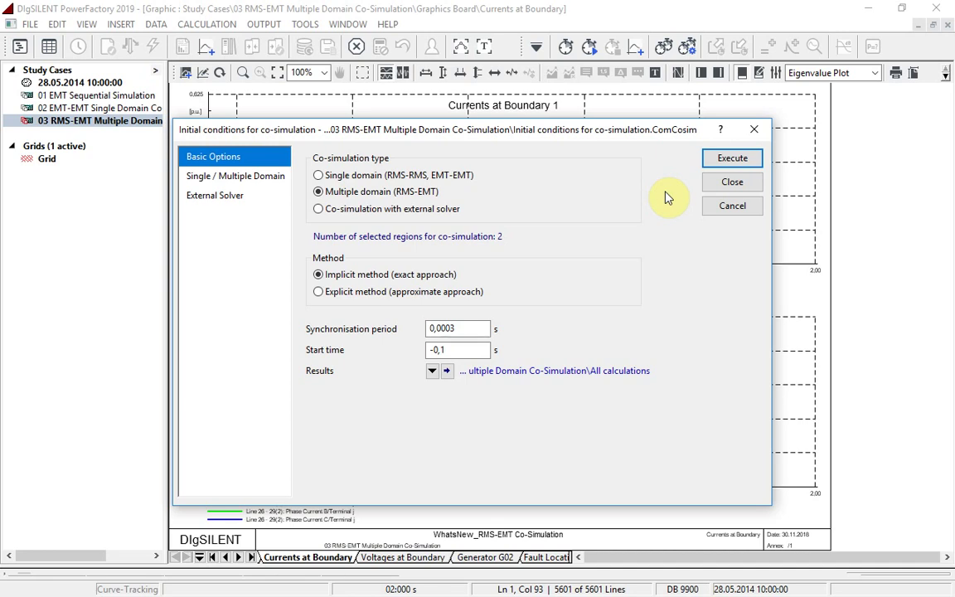
click(209, 176)
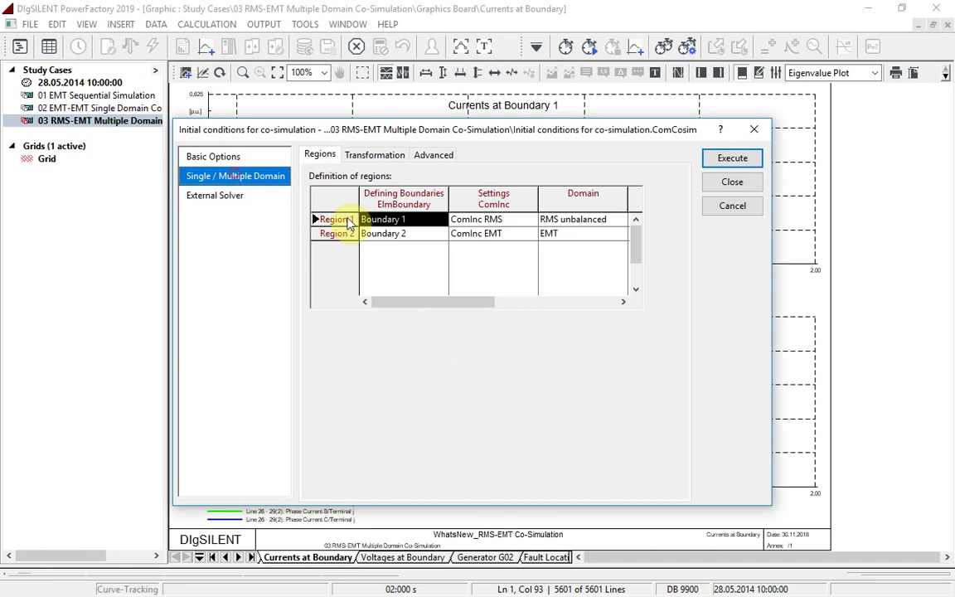
double_click(518, 220)
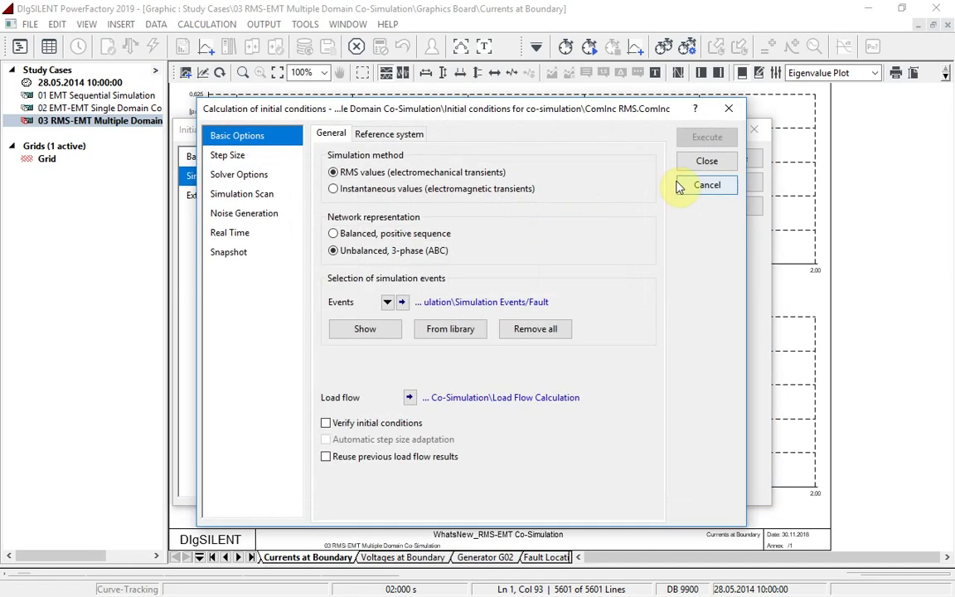
click(680, 186)
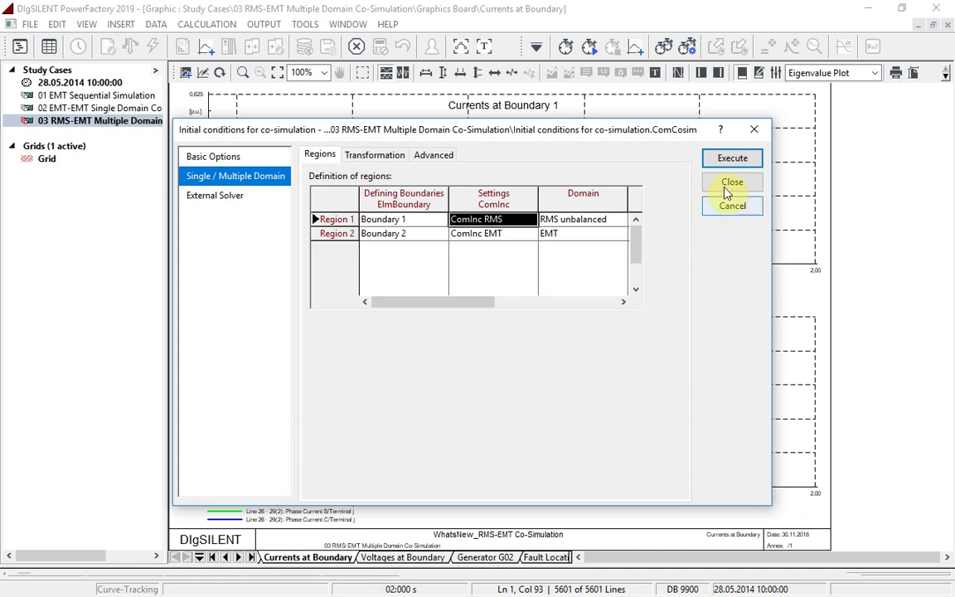
click(744, 156)
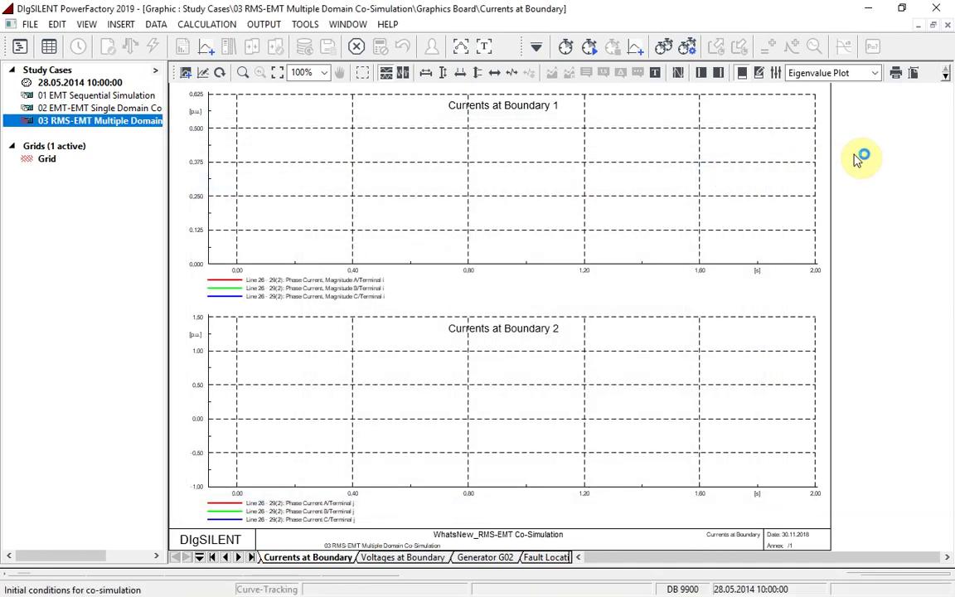
Run the RMS-EMT co-simulation and revisit the co-simulation initial conditions settings
click(590, 46)
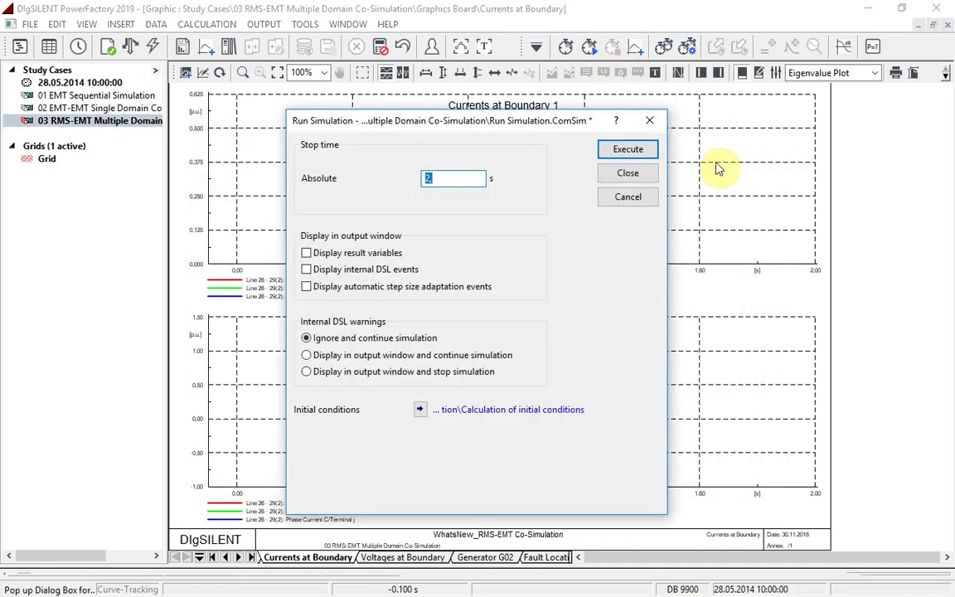
click(678, 150)
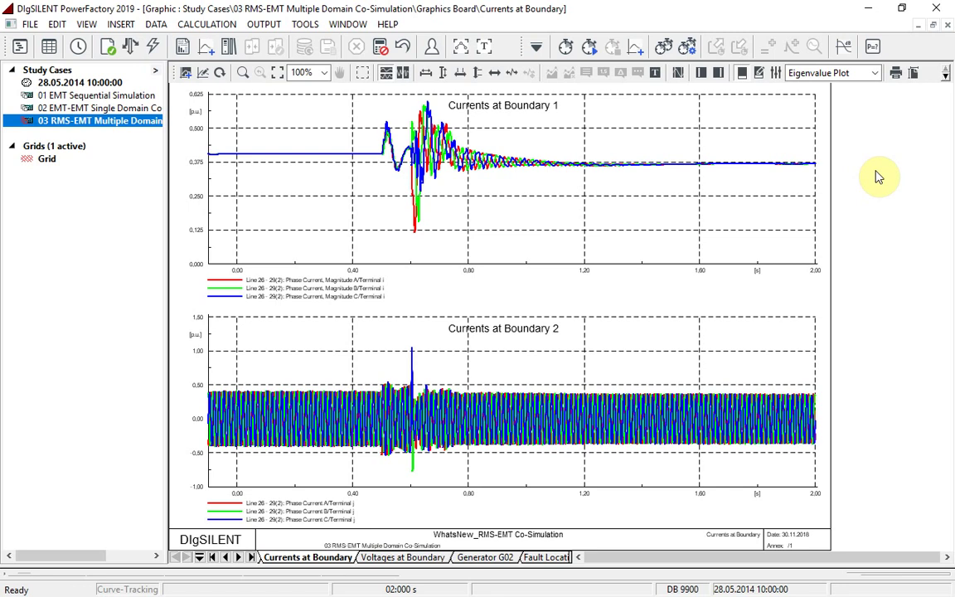
click(663, 45)
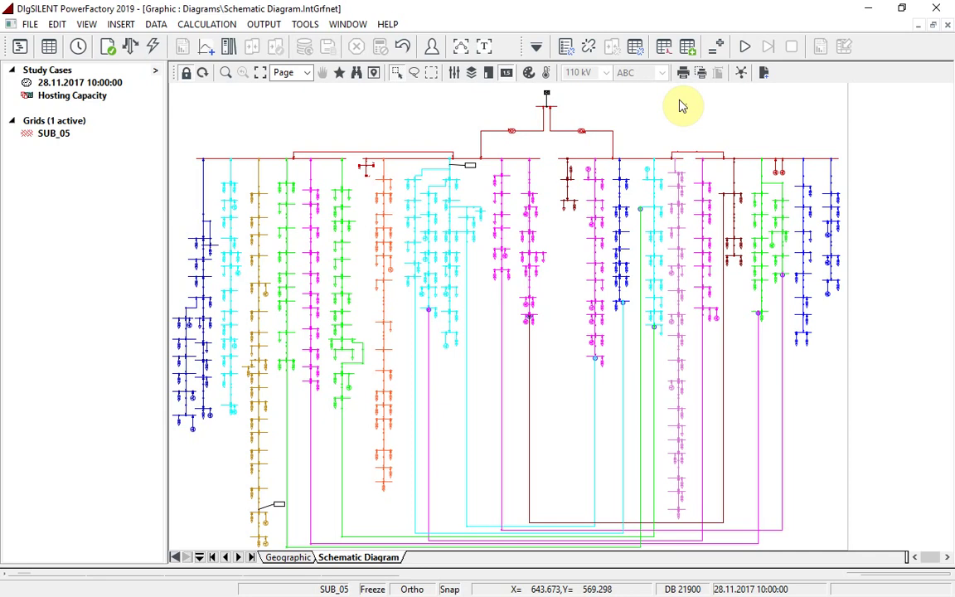
Start Hosting Capacity Analysis from Distribution Network Tools, enabling protection and power quality limits
click(537, 47)
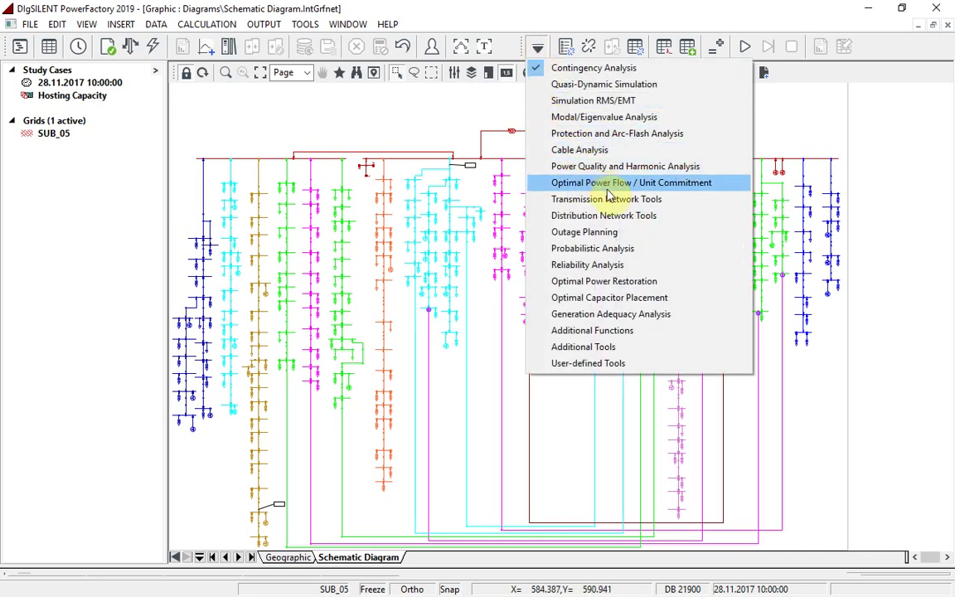
click(627, 215)
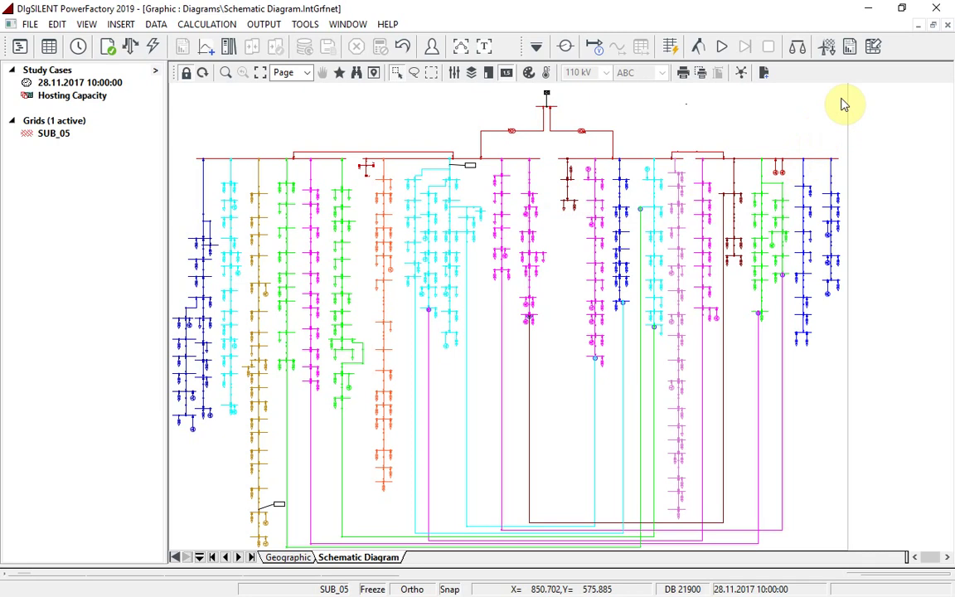
click(832, 49)
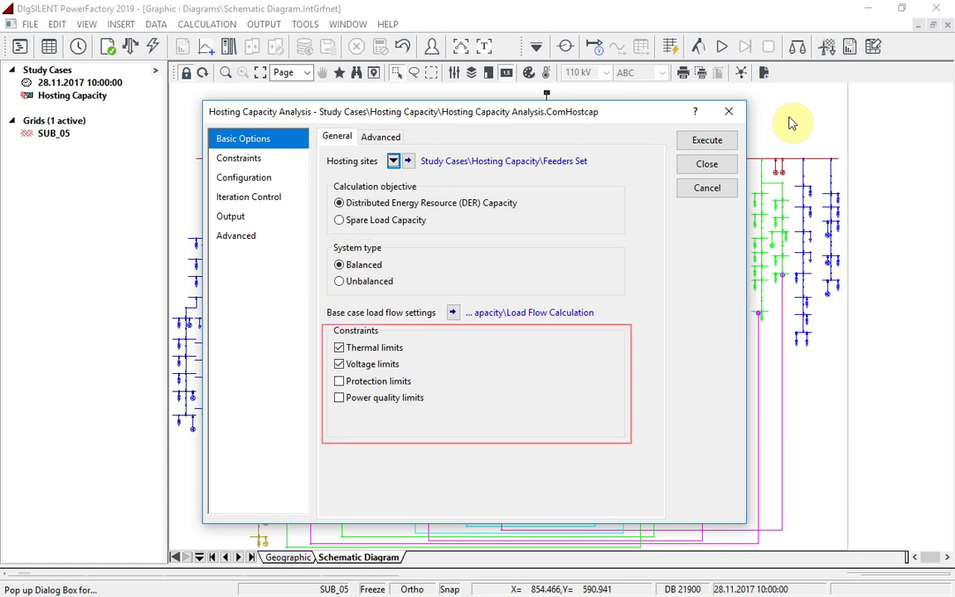
click(339, 381)
click(340, 398)
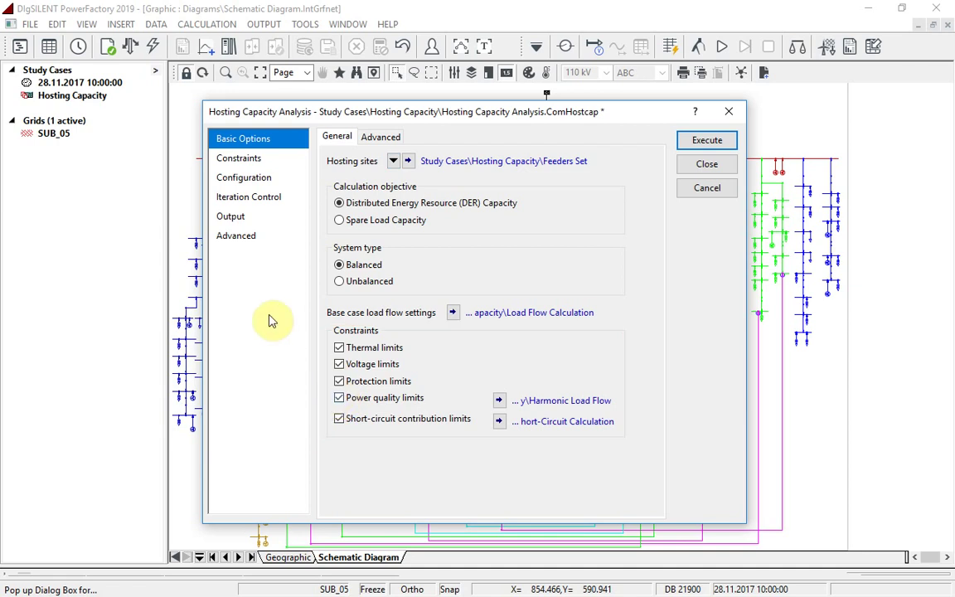
click(231, 158)
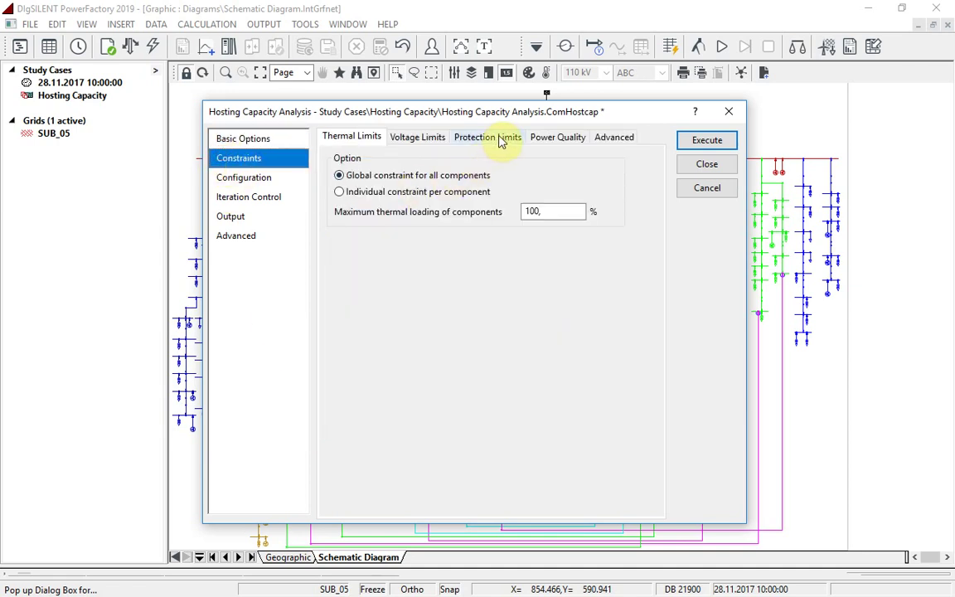
Include reversed power flow and a short-term flicker limit of 3 among the constraints
click(430, 140)
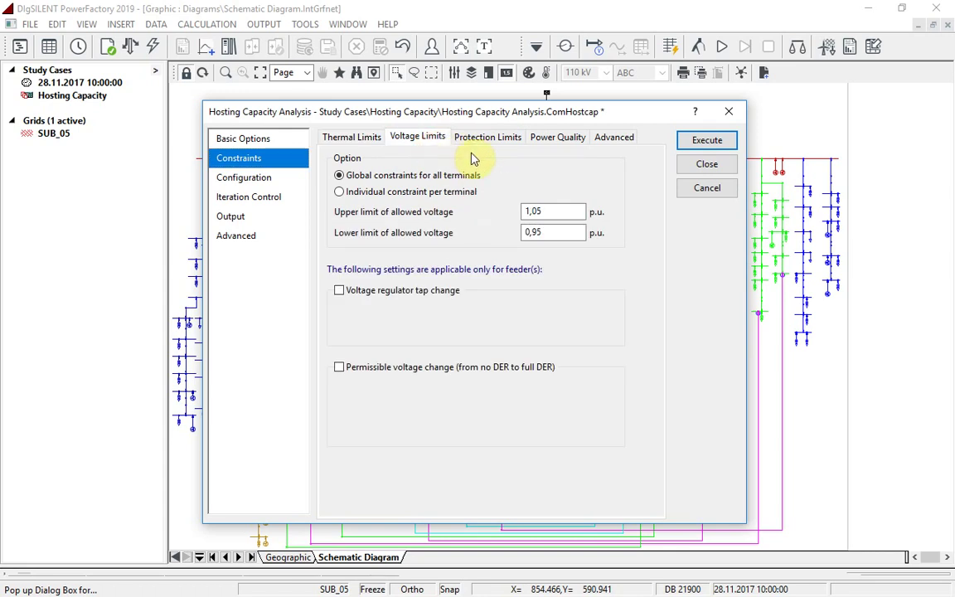
click(496, 139)
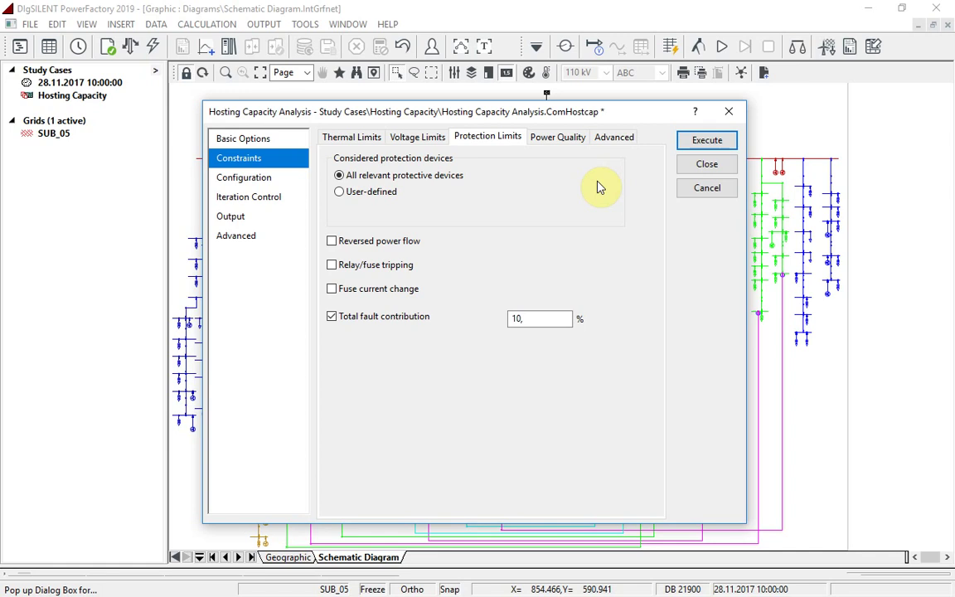
click(333, 241)
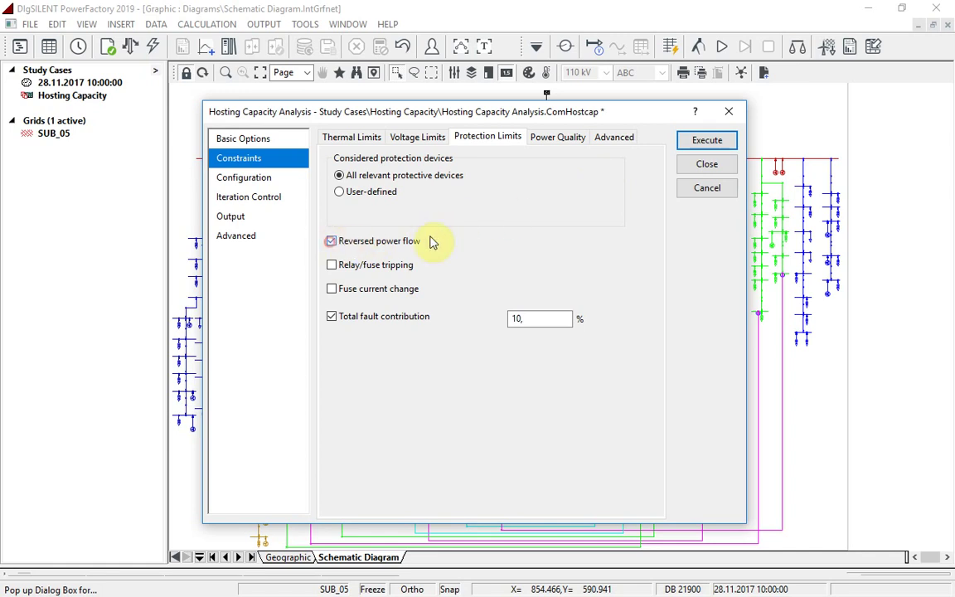
click(557, 139)
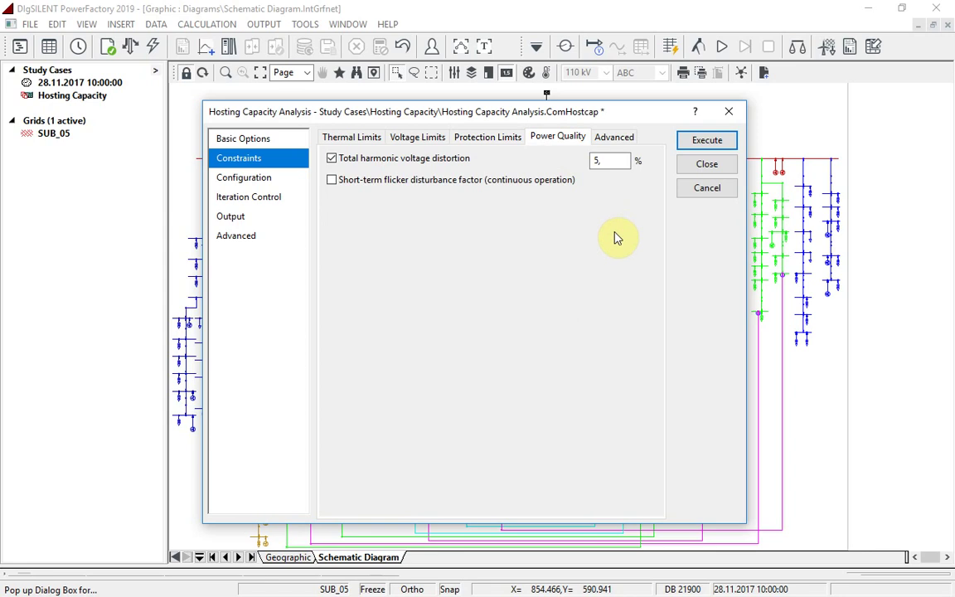
click(332, 179)
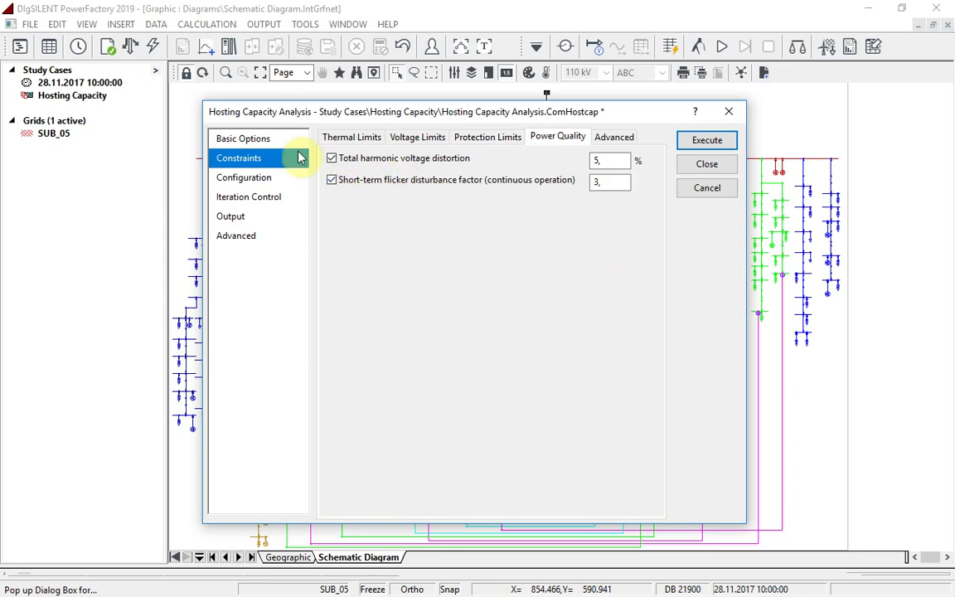
click(255, 139)
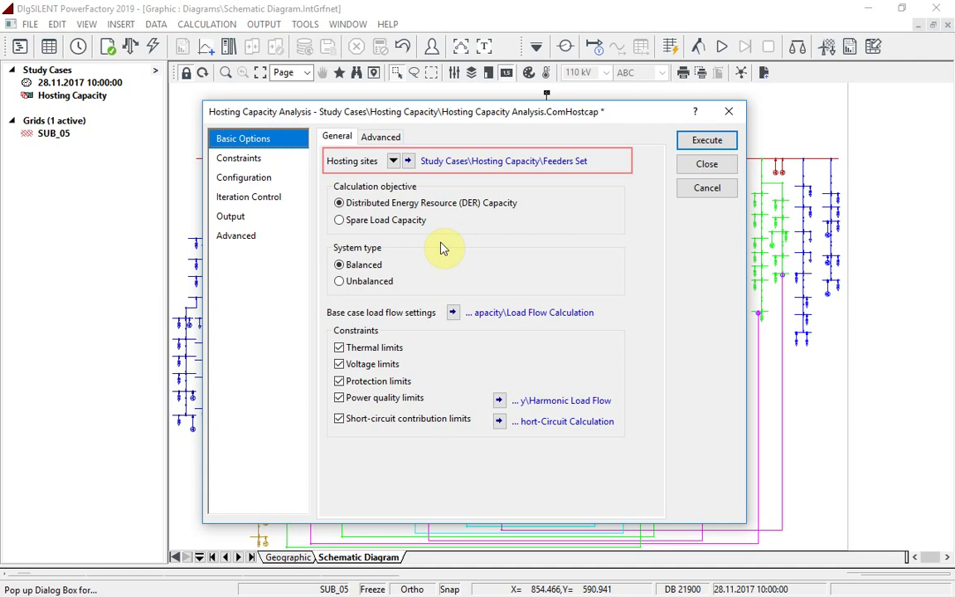
Review the FD_22_05 feeders in the Hosting sites set and cancel the analysis unrun
click(408, 161)
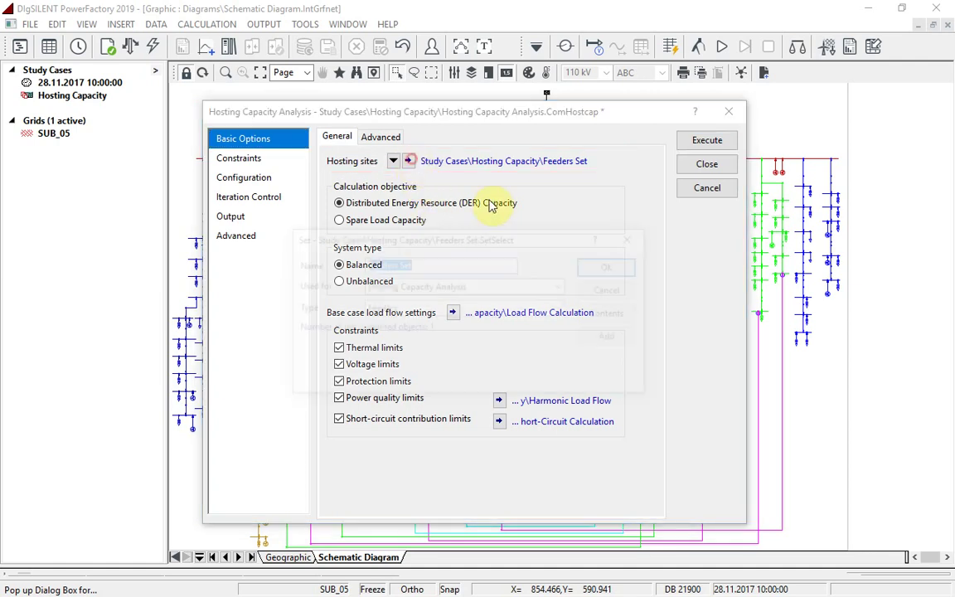
click(639, 313)
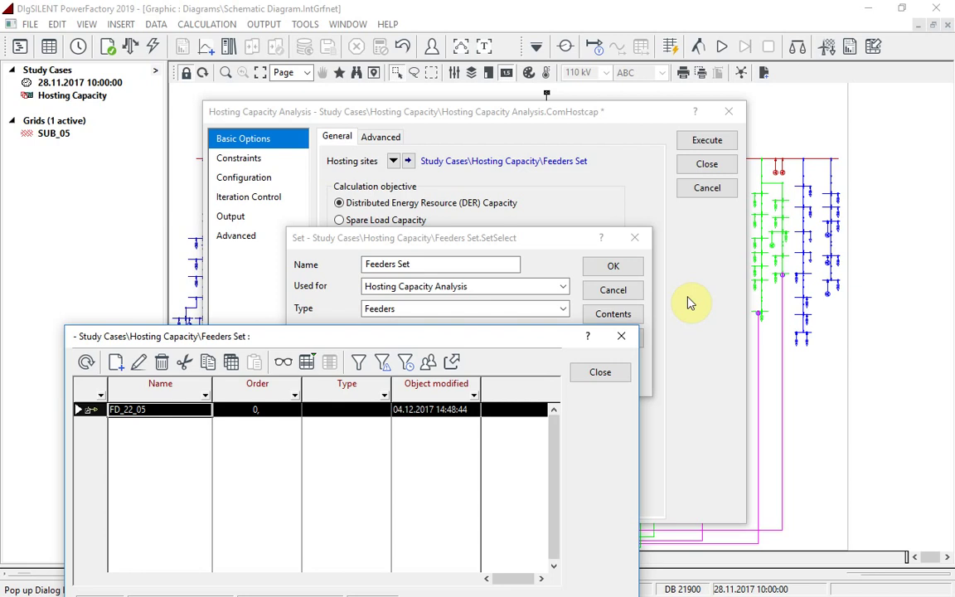
click(607, 373)
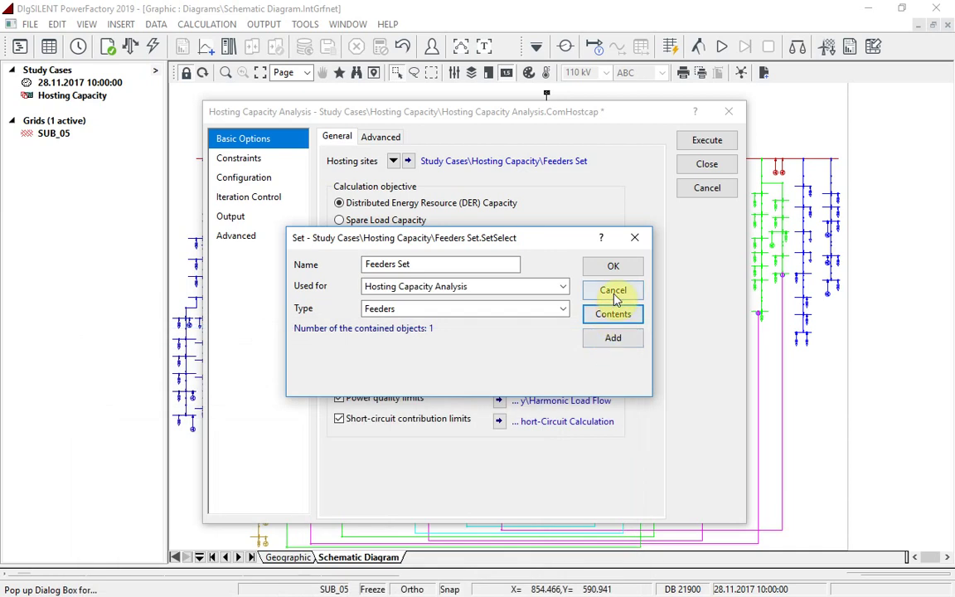
click(614, 292)
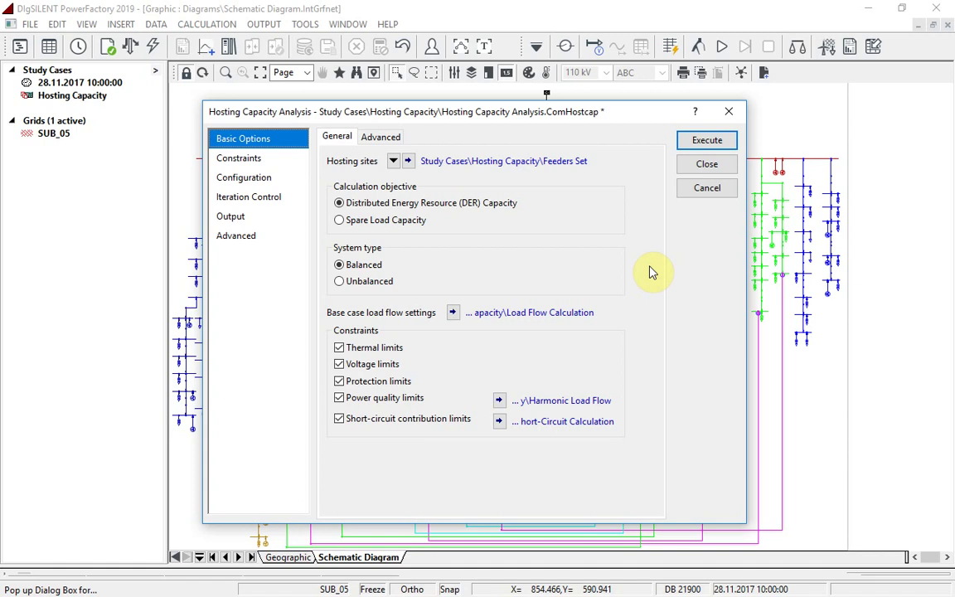
click(709, 190)
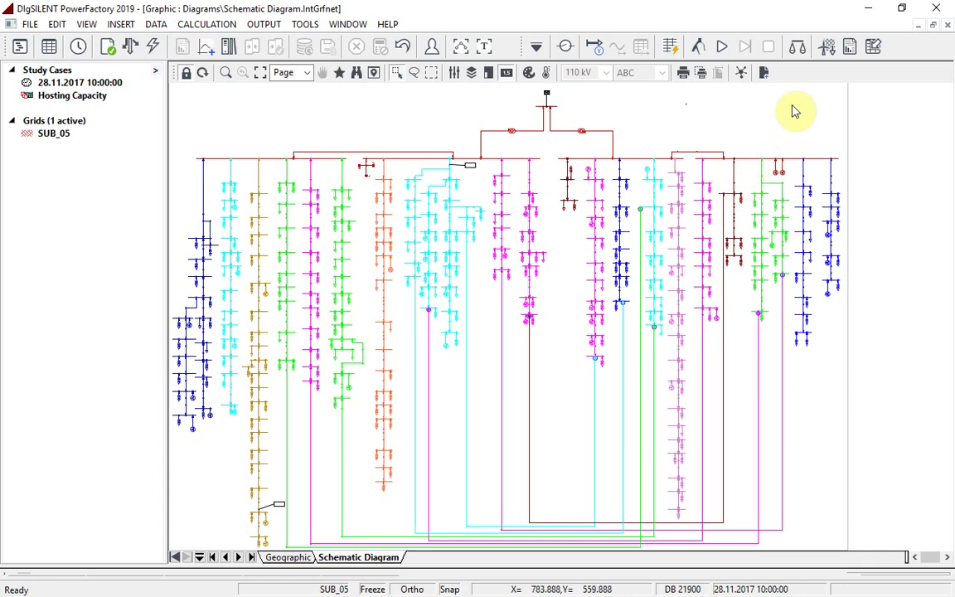
Load the DER Capacity results and review the Terminals hosting capacity report
click(877, 48)
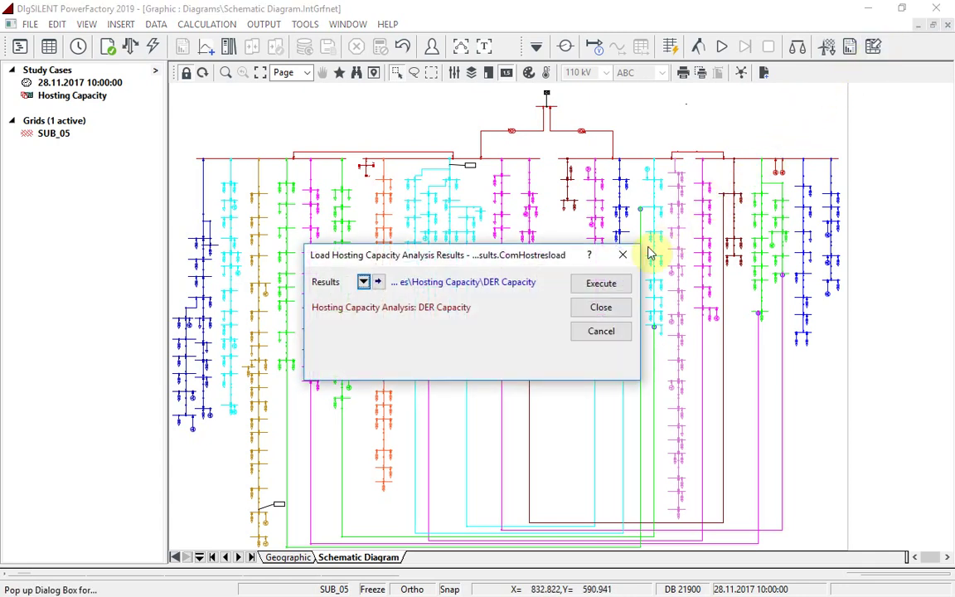
click(601, 282)
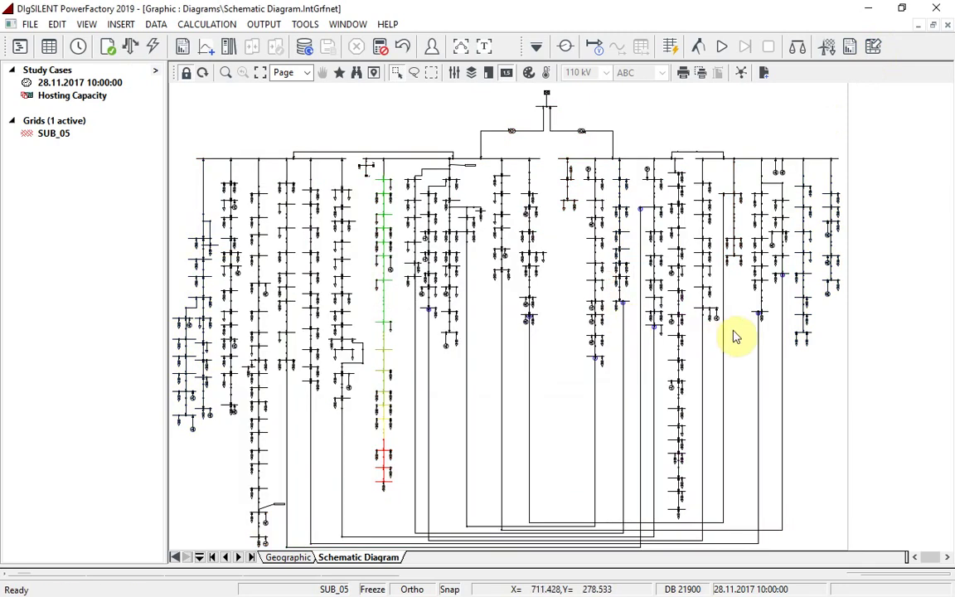
click(852, 48)
click(631, 176)
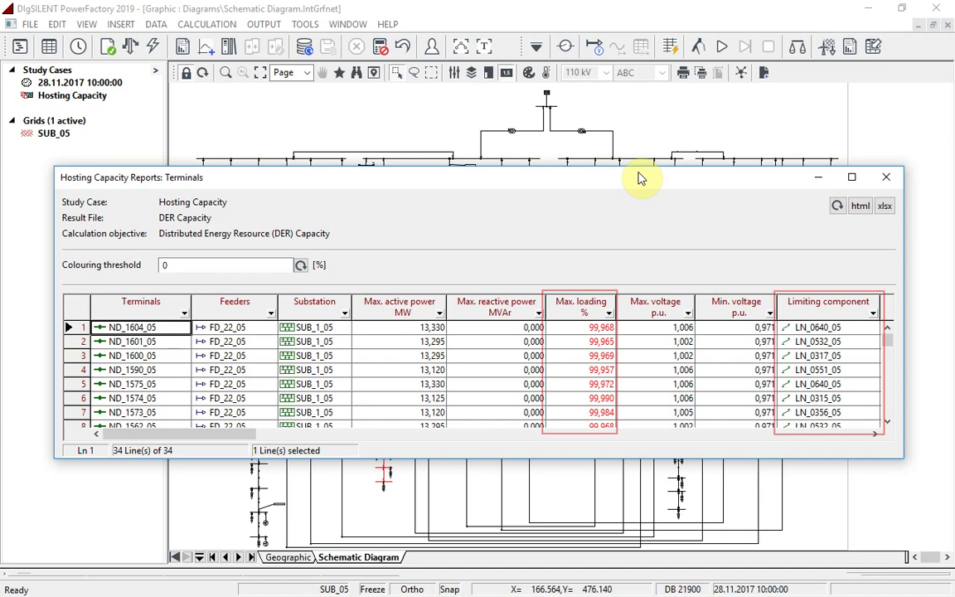
click(886, 176)
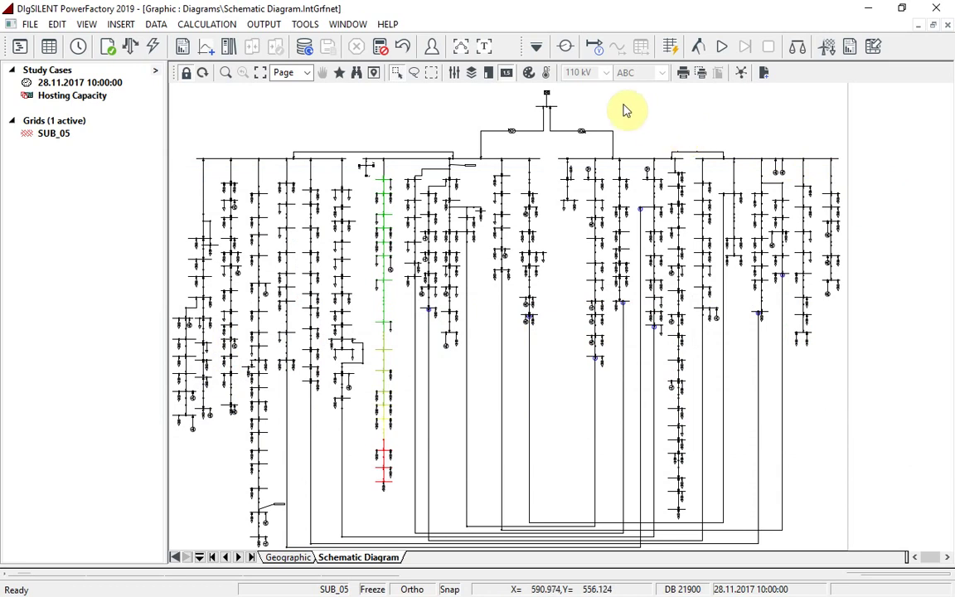
Draw the hosted-power heatmap on the feeder, check colour settings, and reopen Load Results
click(546, 73)
click(715, 212)
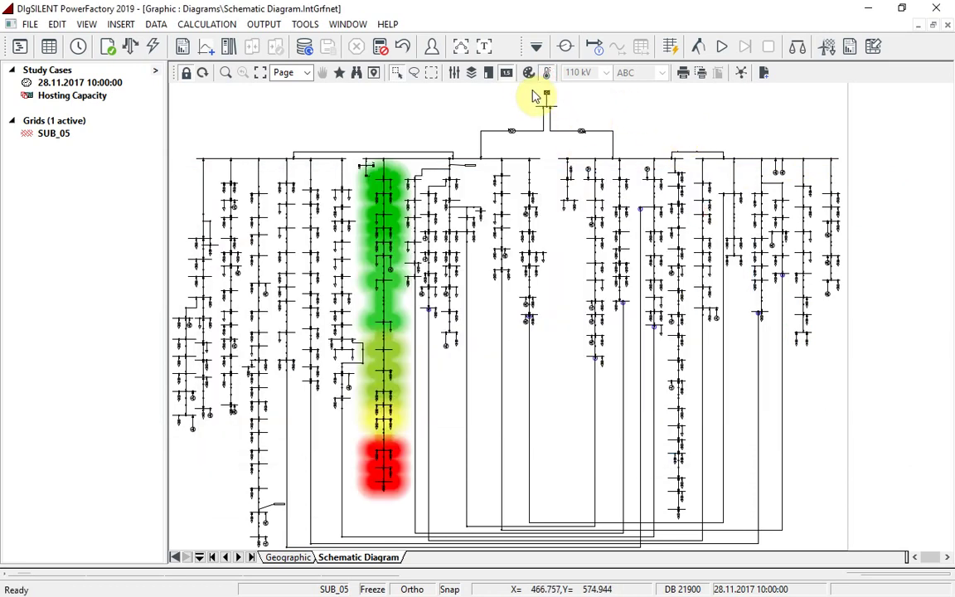
click(528, 73)
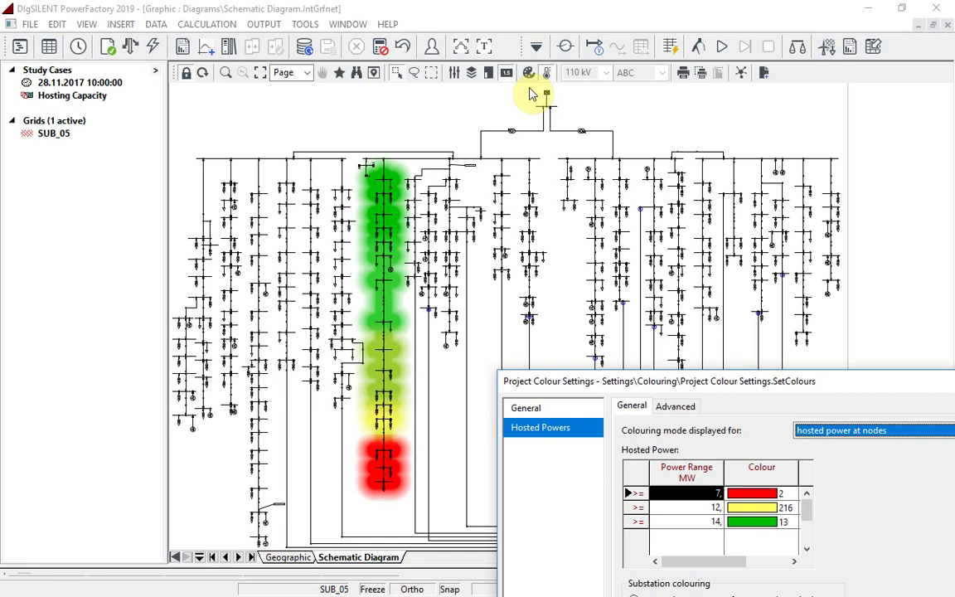
key(Escape)
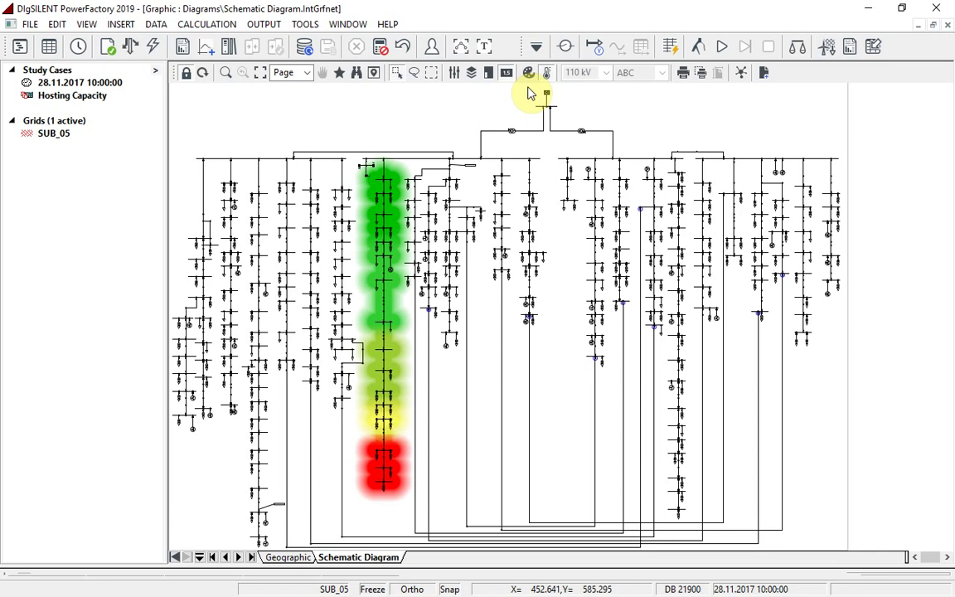
click(872, 47)
Load the DER Capacity (all feeders) results and redraw the heatmap across every feeder
click(363, 282)
click(391, 298)
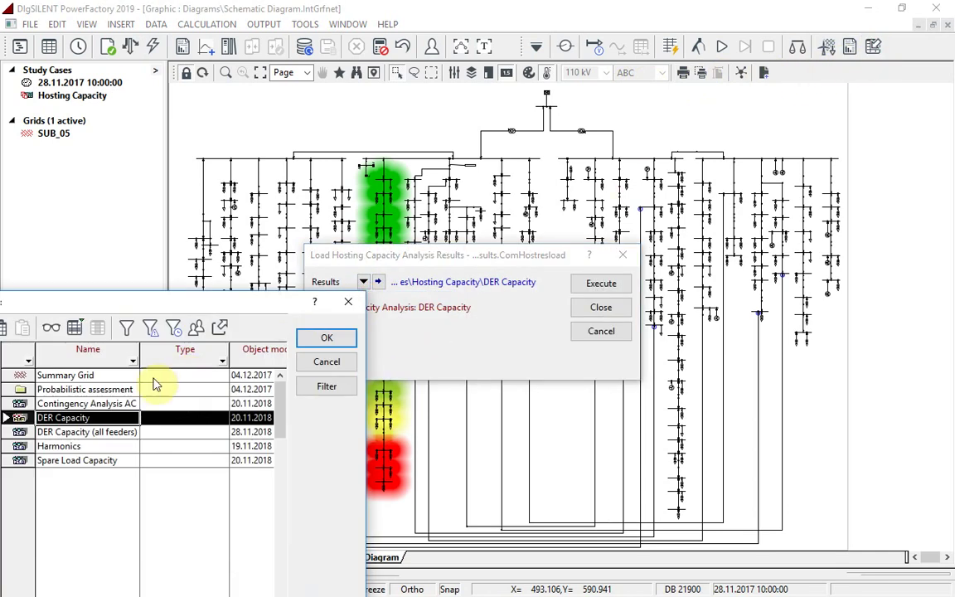
click(24, 433)
double_click(25, 434)
click(591, 282)
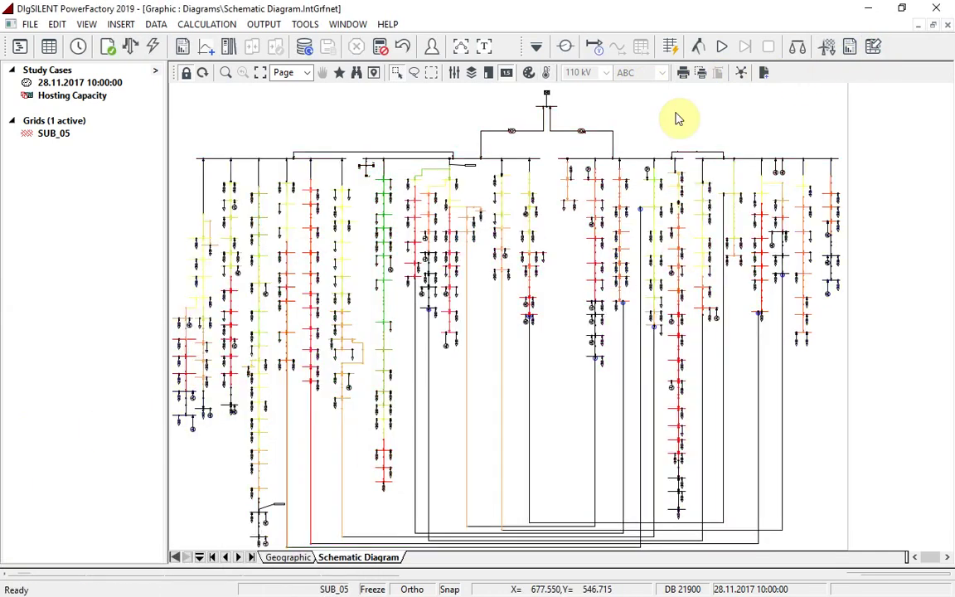
click(545, 75)
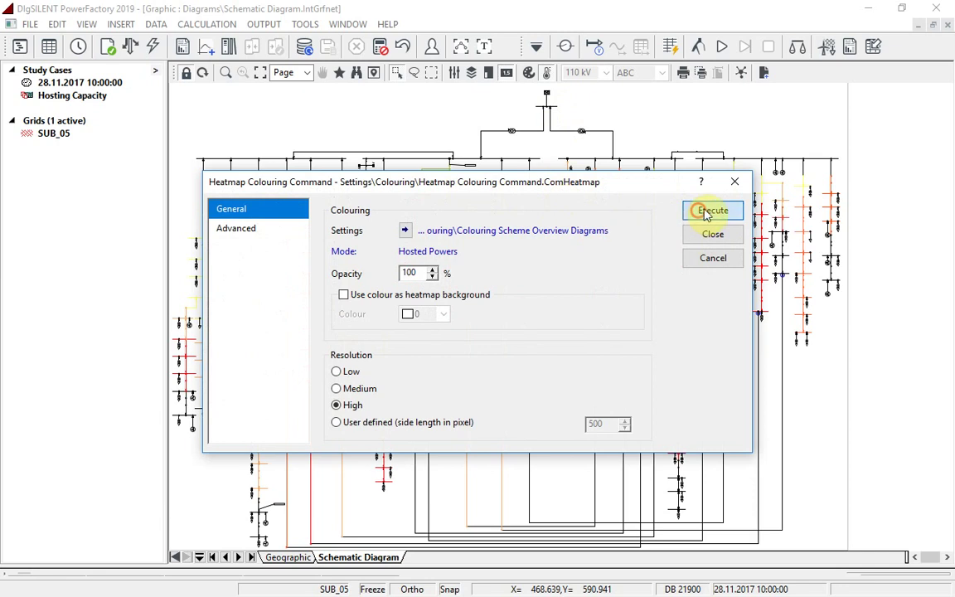
click(708, 208)
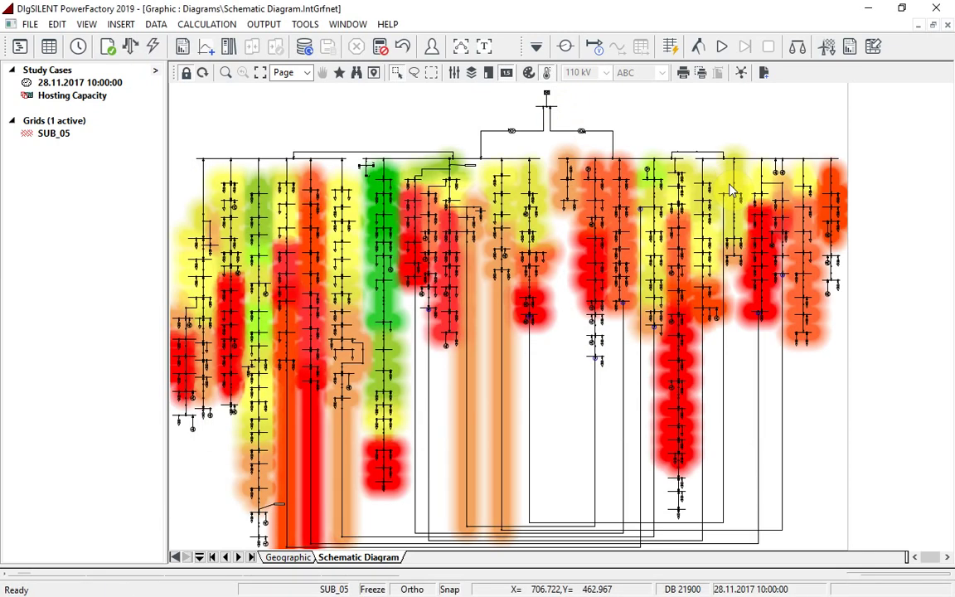
click(287, 558)
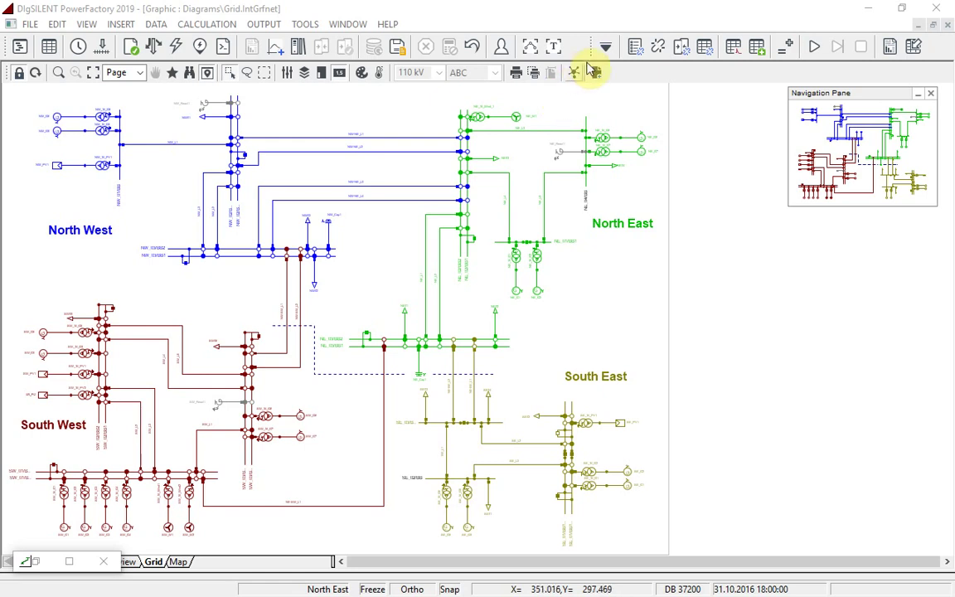
Run the AC linearised contingency analysis and show the 25 line loadings in the Network Model Manager
click(658, 48)
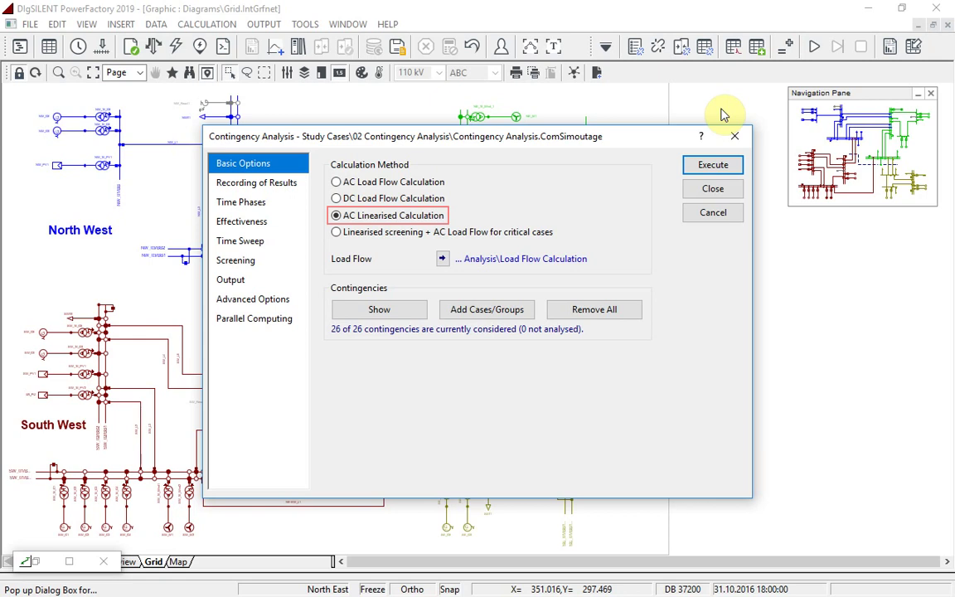
click(713, 164)
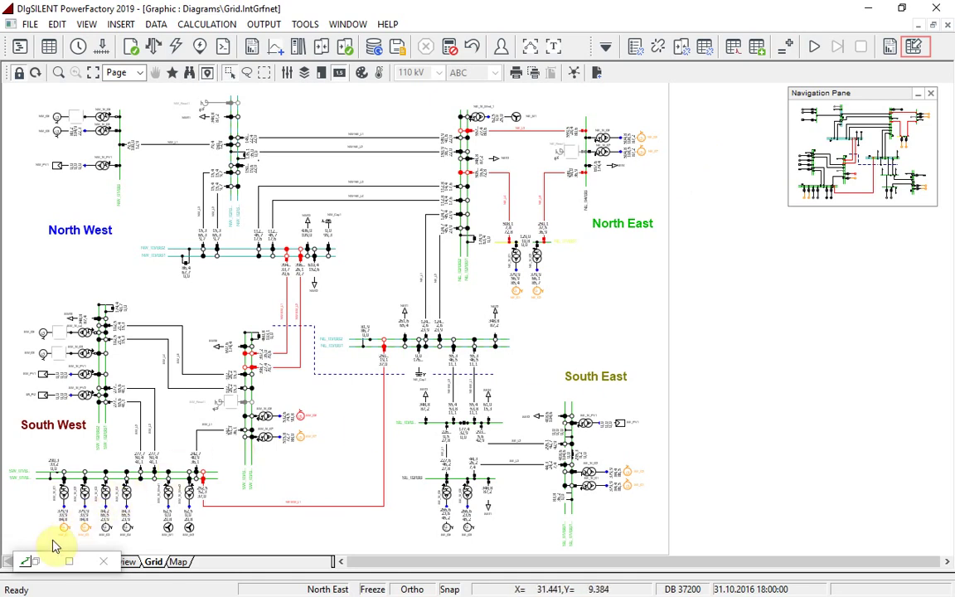
click(36, 563)
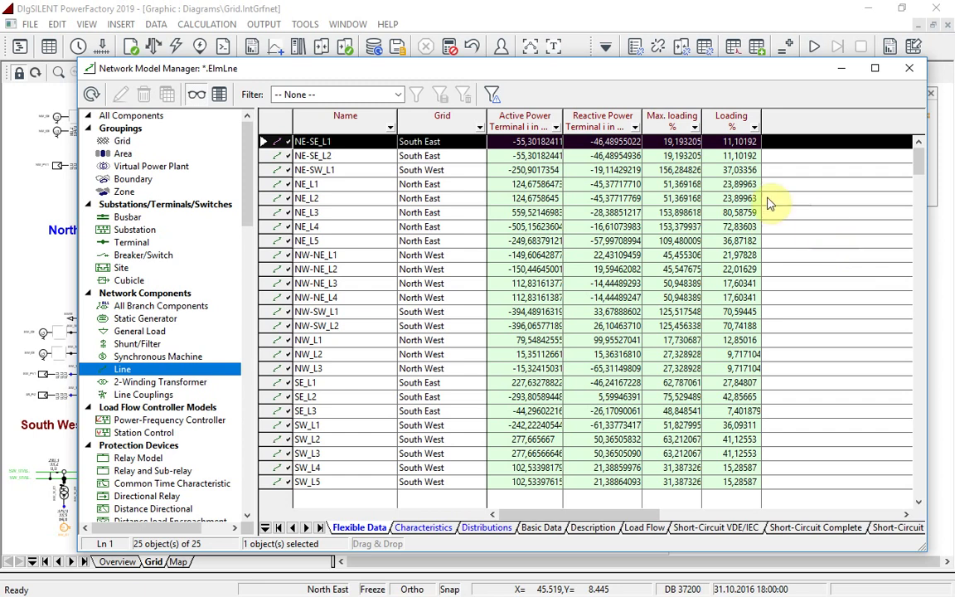
Reset the calculation so the line table shows only terminals, types and lengths
click(451, 50)
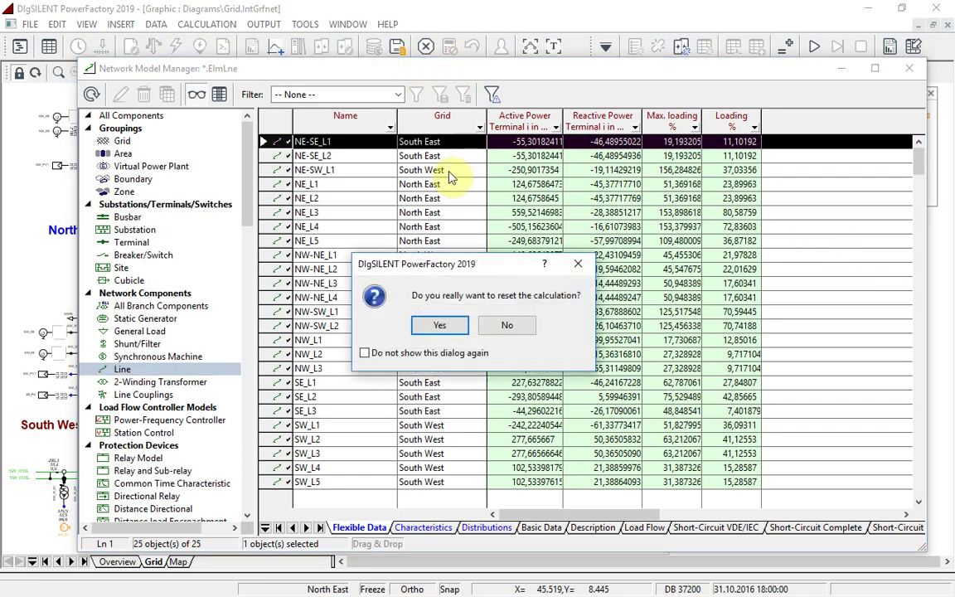
click(440, 322)
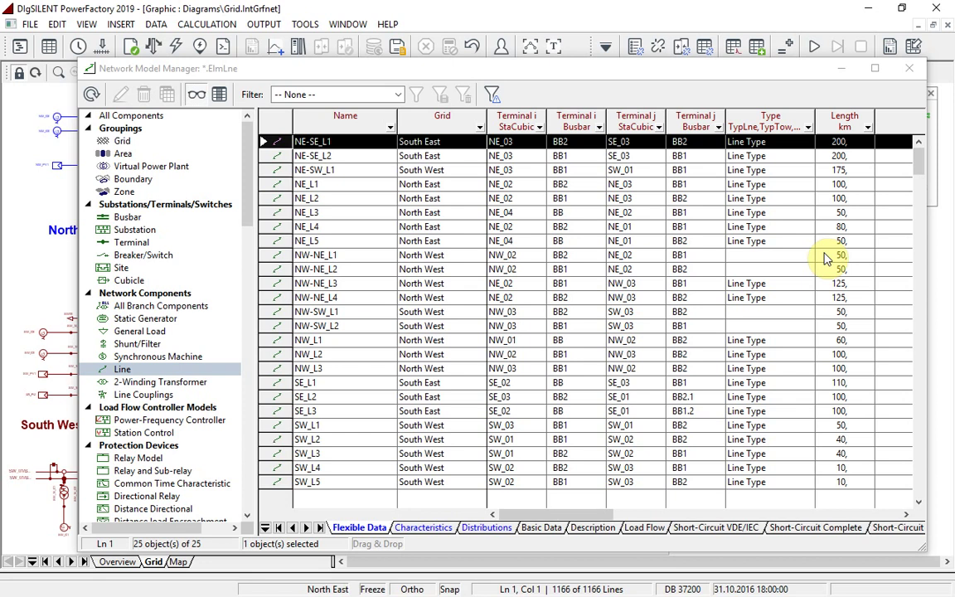
Load contingency results for the NE_L4 outage, showing NE_L3 at 153.9% and NE_L5 at 109.5%
click(819, 48)
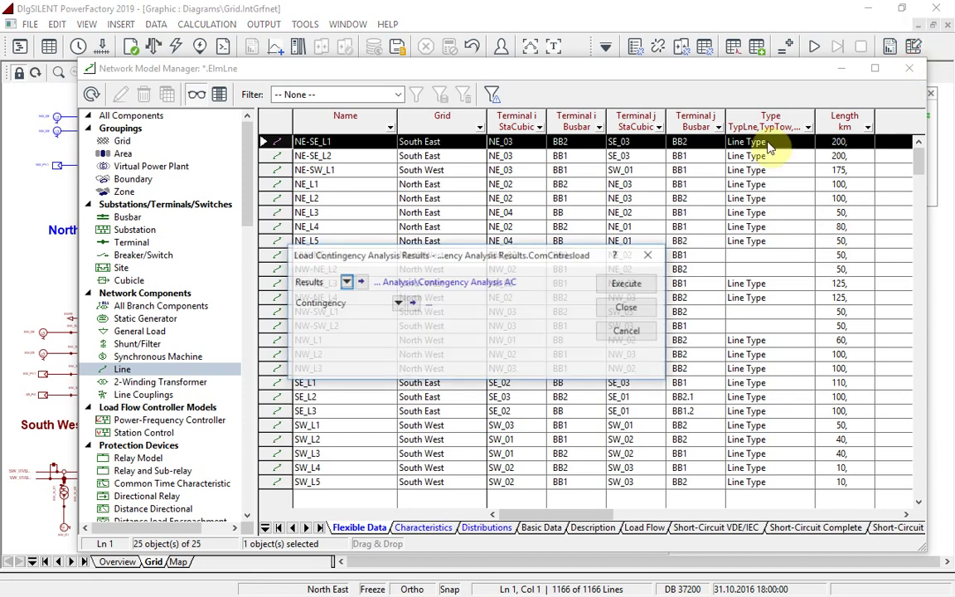
click(630, 284)
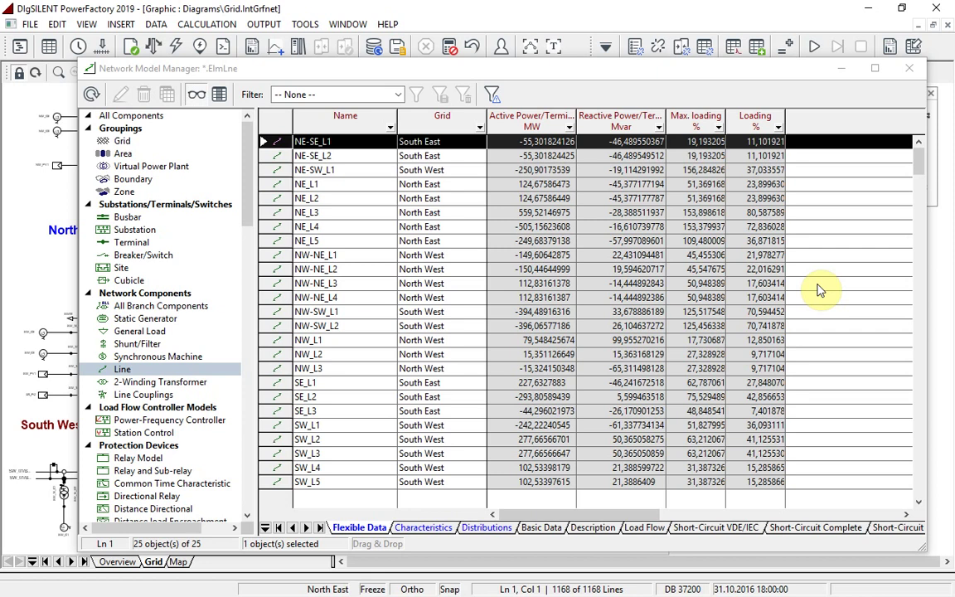
click(912, 47)
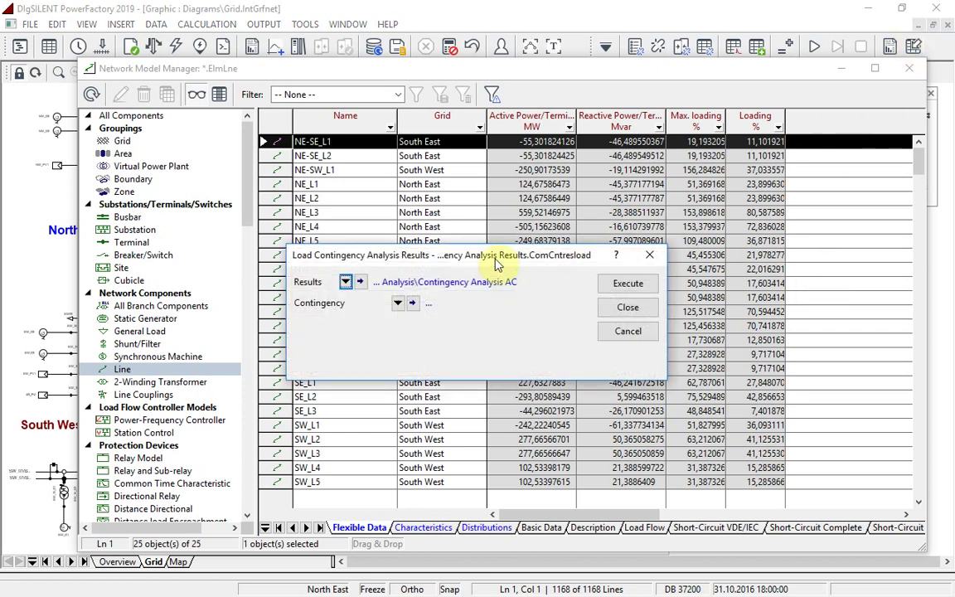
drag(495, 259, 715, 219)
click(617, 262)
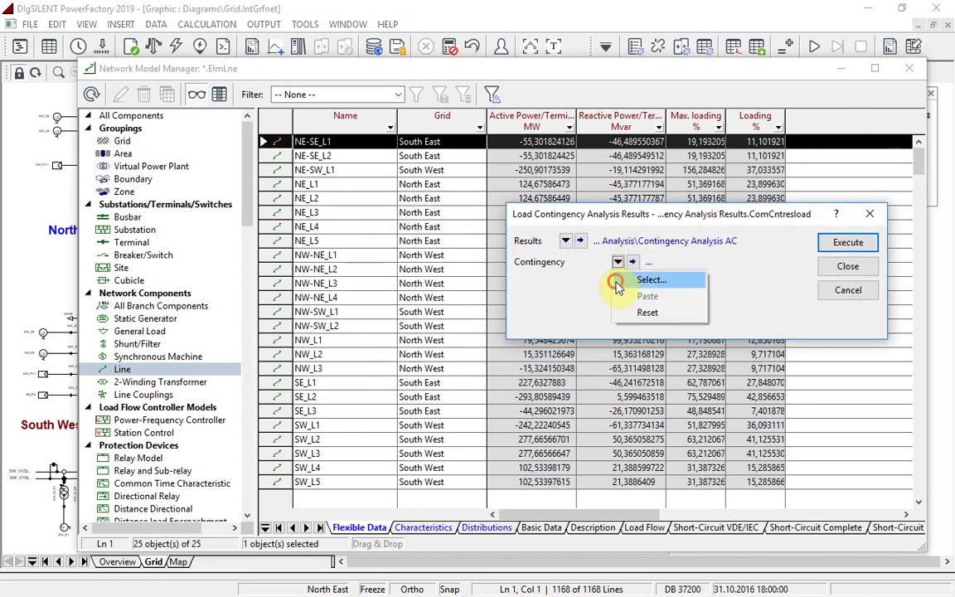
click(615, 280)
double_click(81, 452)
click(841, 243)
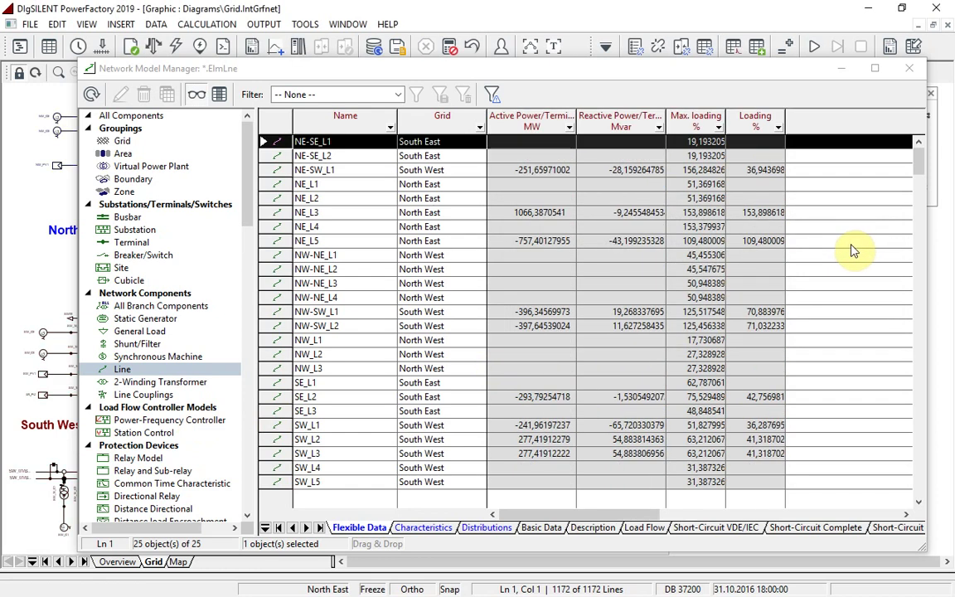
Zoom into the North East part of the grid and switch the toolbar to Quasi-Dynamic Simulation functions
click(842, 69)
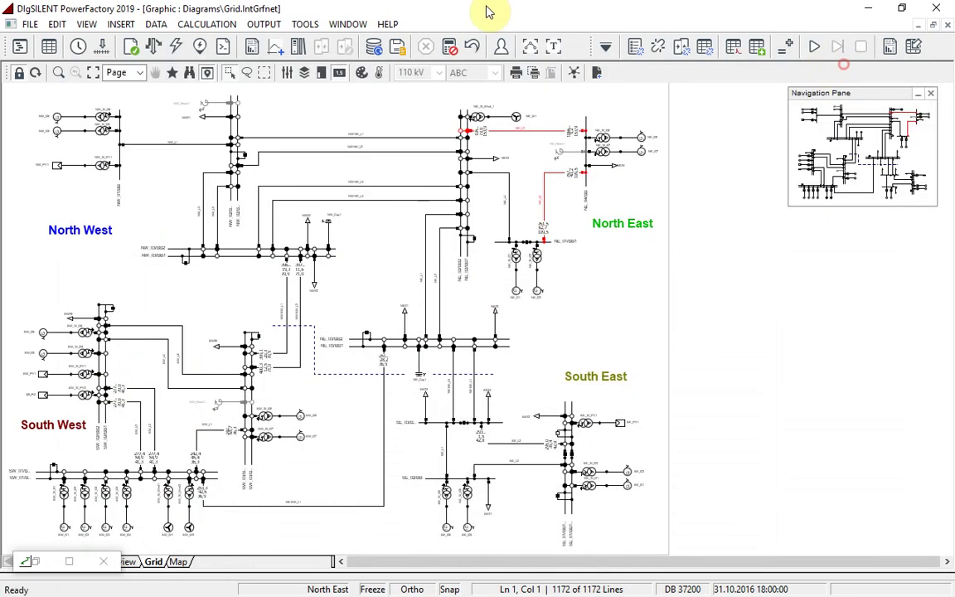
click(58, 73)
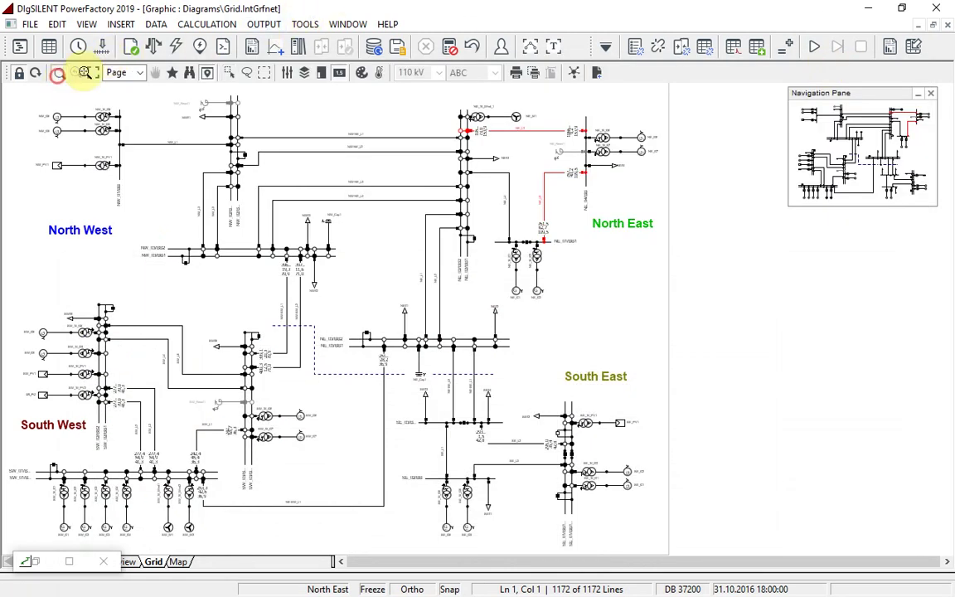
drag(384, 96, 701, 307)
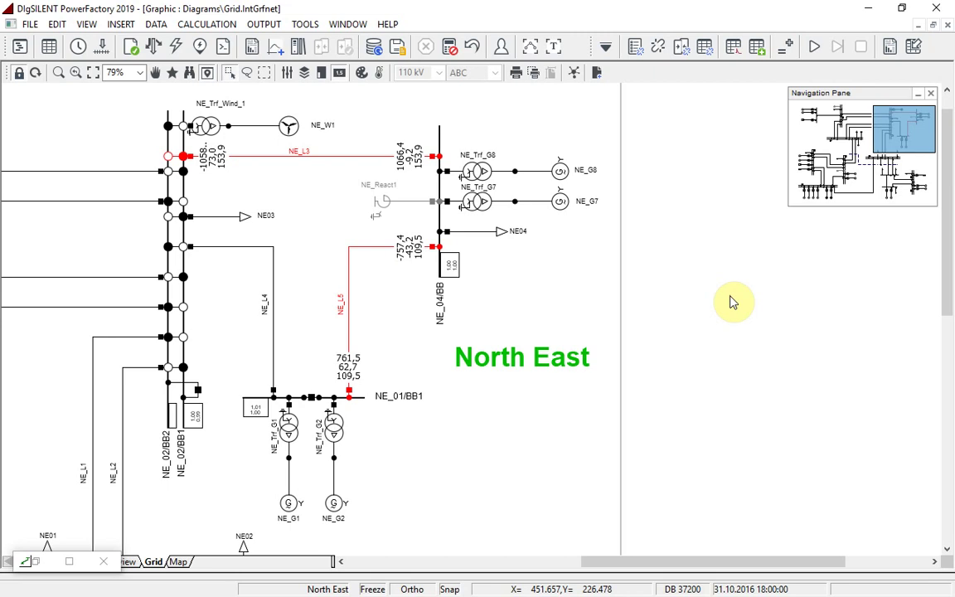
click(607, 52)
click(636, 86)
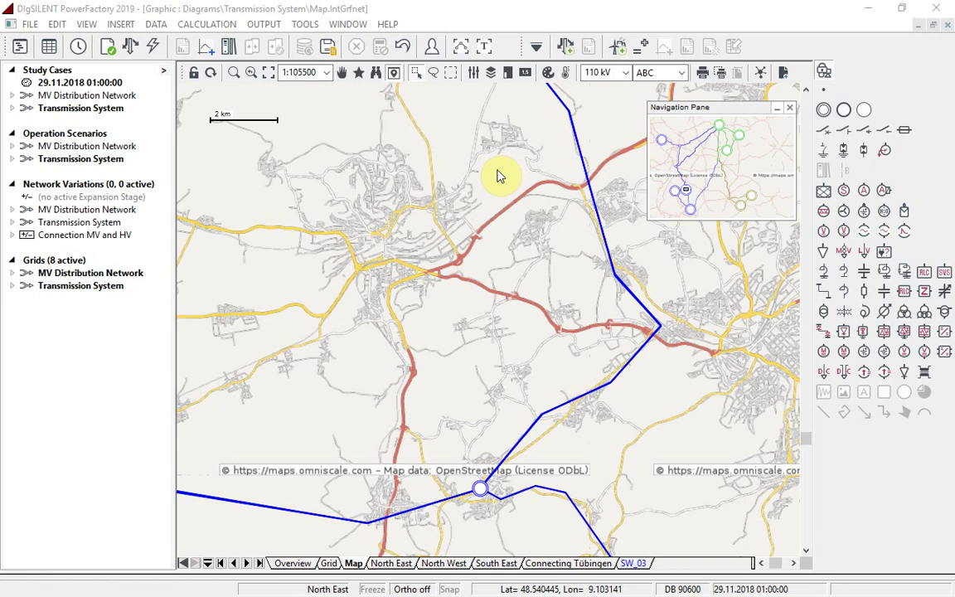
Make the Land use layer visible on the map diagram
click(491, 73)
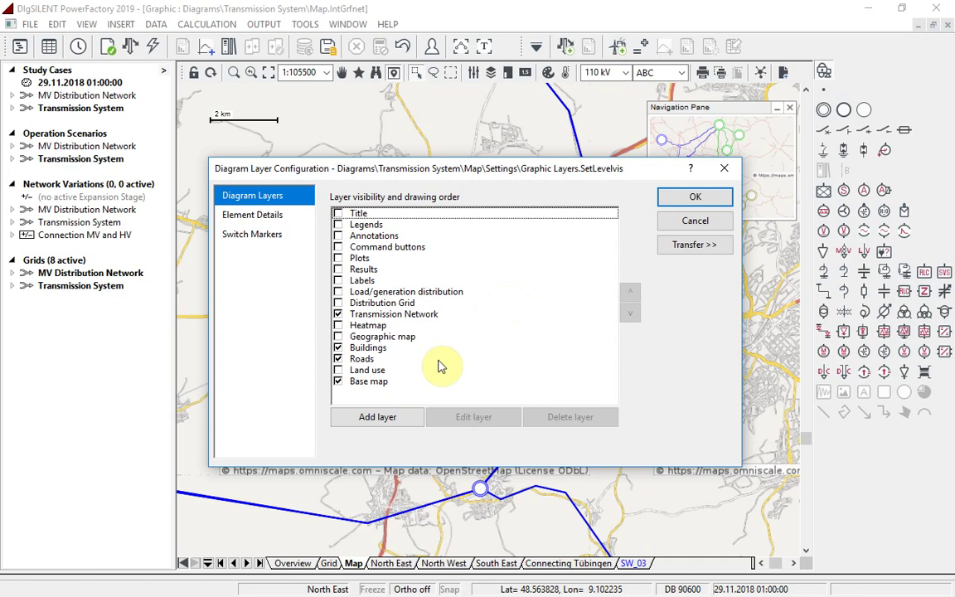
double_click(368, 370)
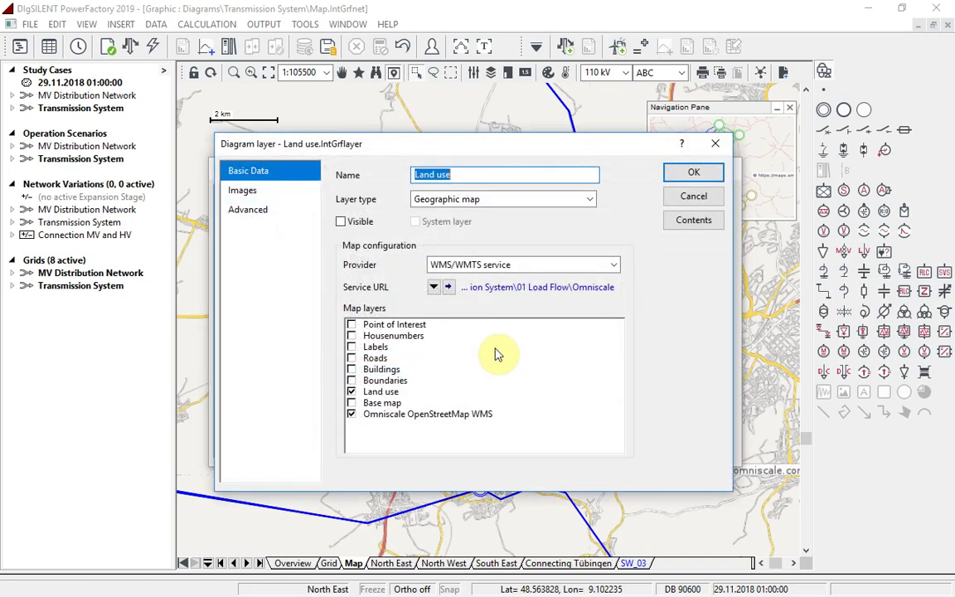
click(682, 174)
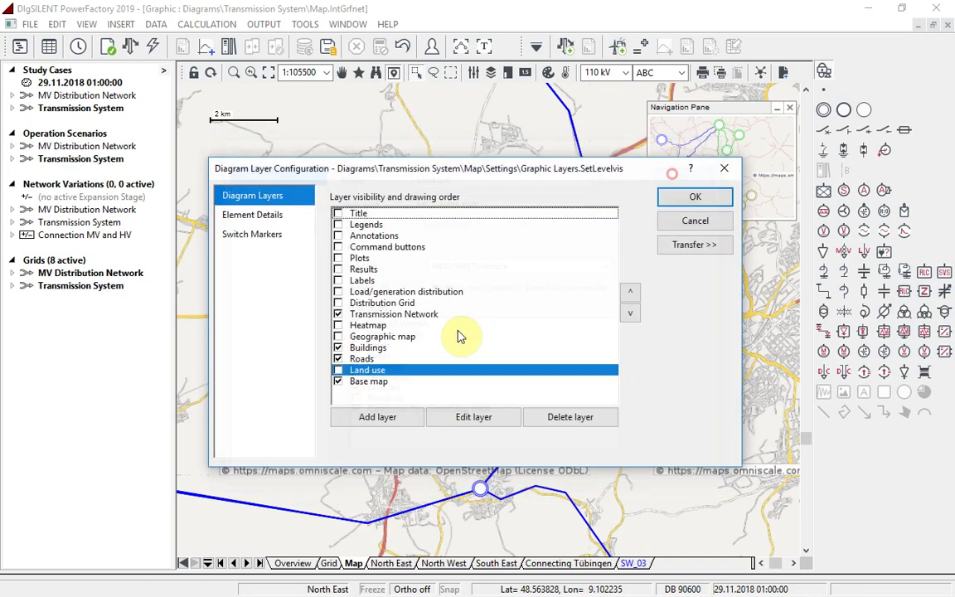
click(337, 371)
click(700, 199)
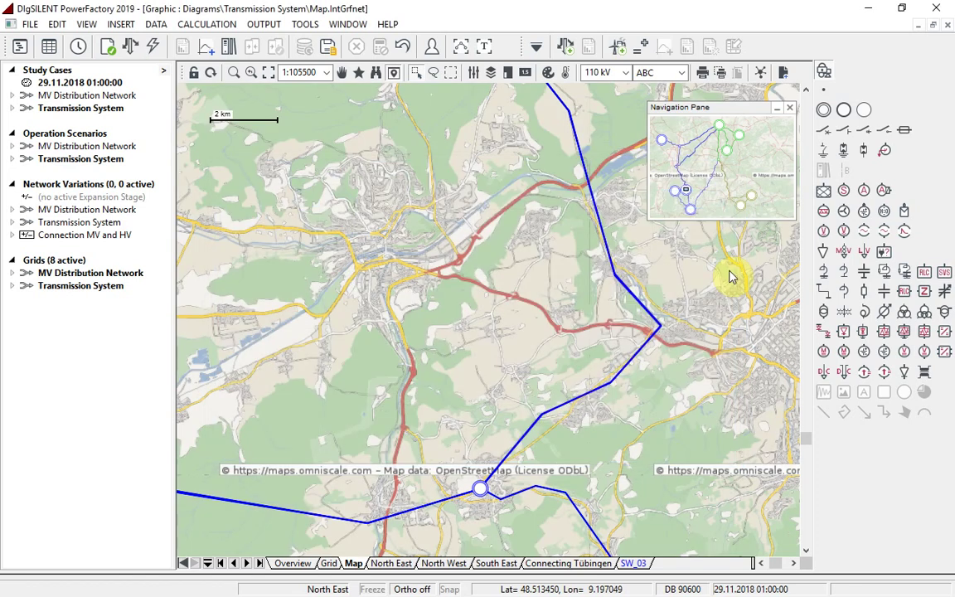
Show the Distribution Grid layer and zoom in on the green distribution network
click(490, 73)
click(339, 303)
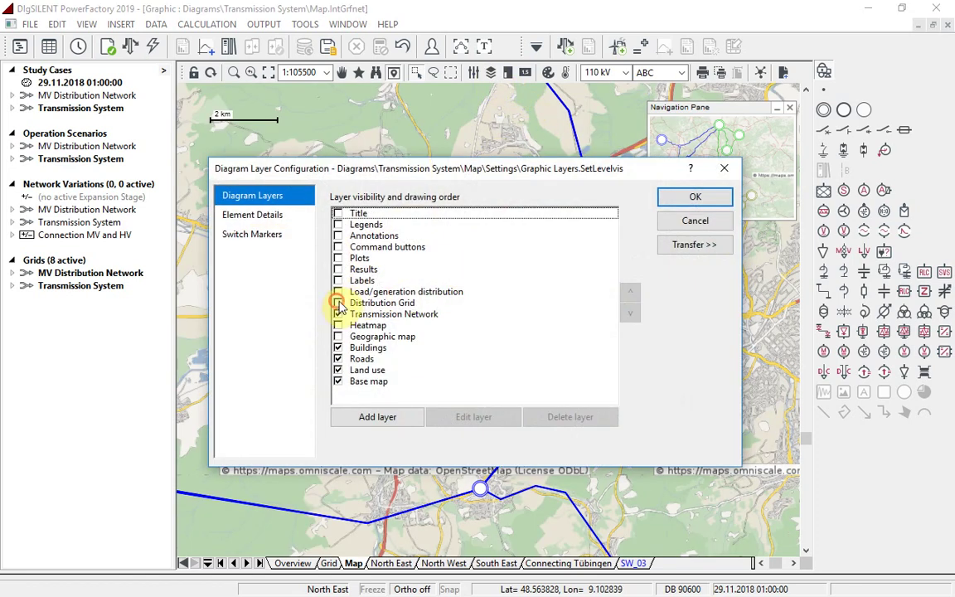
click(676, 203)
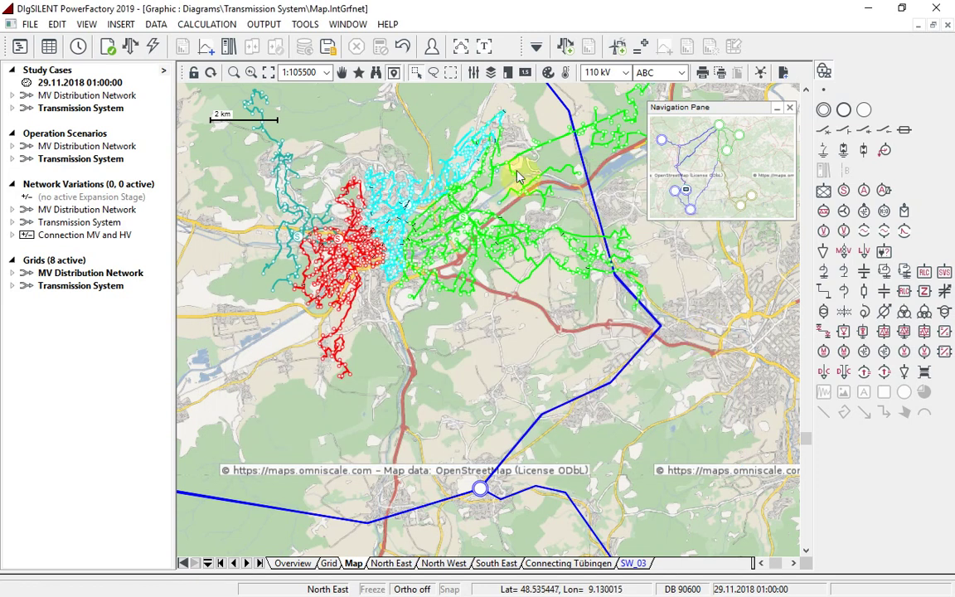
click(234, 72)
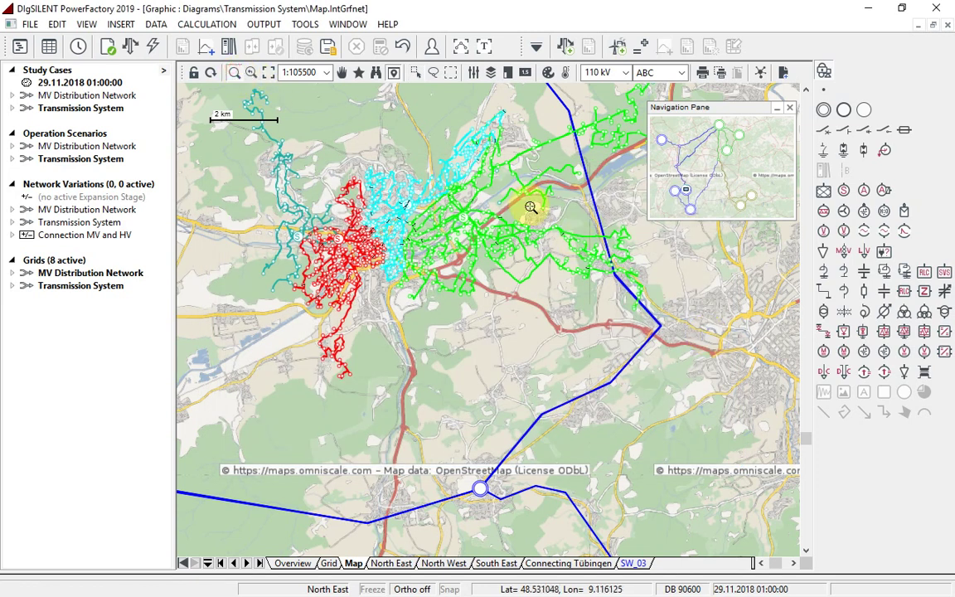
drag(535, 209, 754, 324)
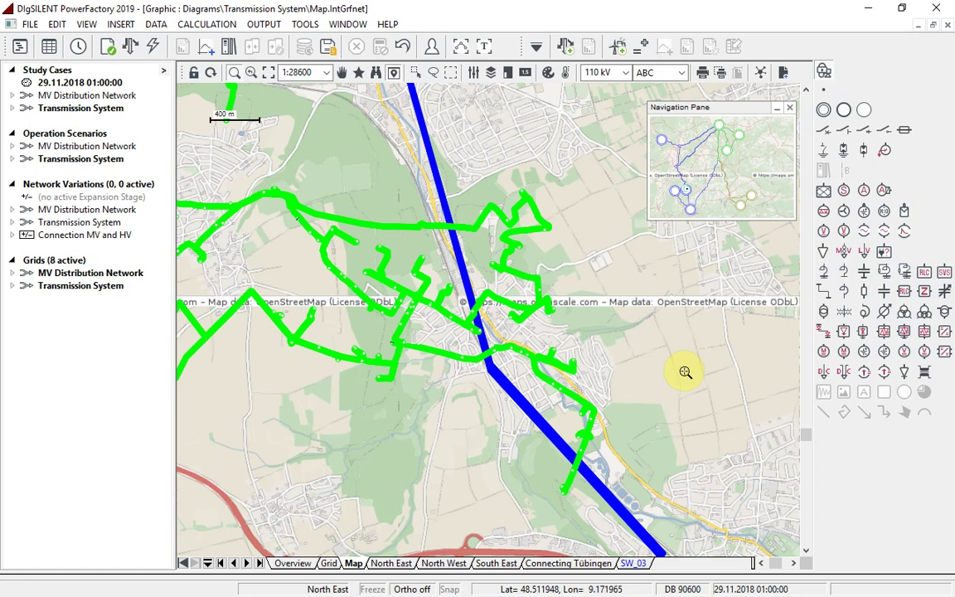
key(Escape)
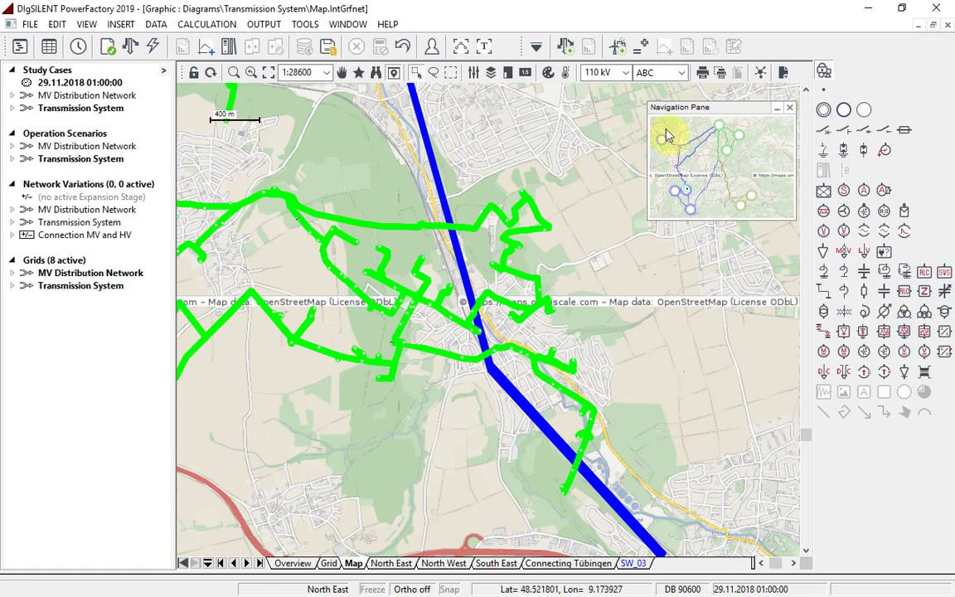
Move the Distribution Grid layer below the Transmission Network in the drawing order
click(490, 73)
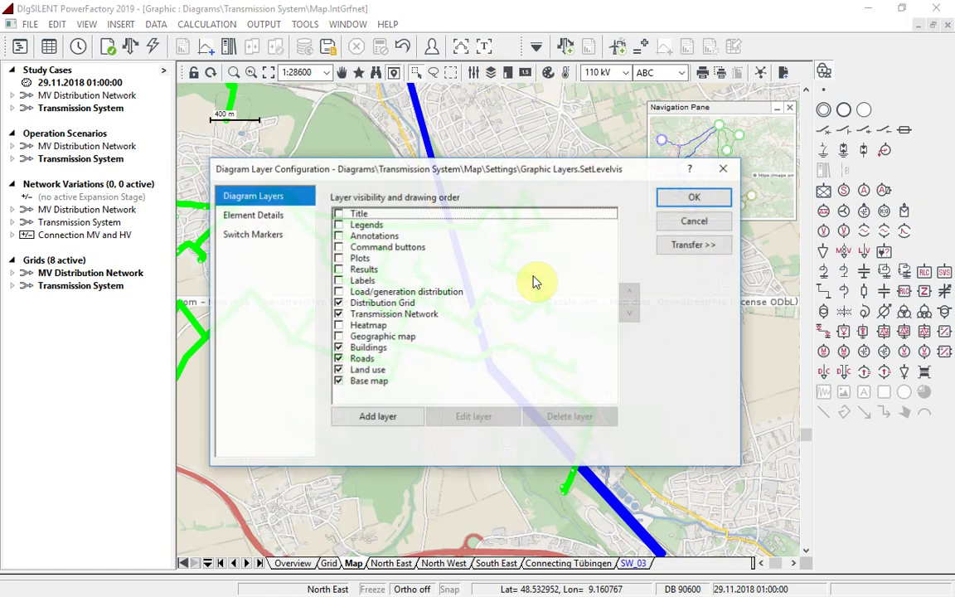
click(371, 303)
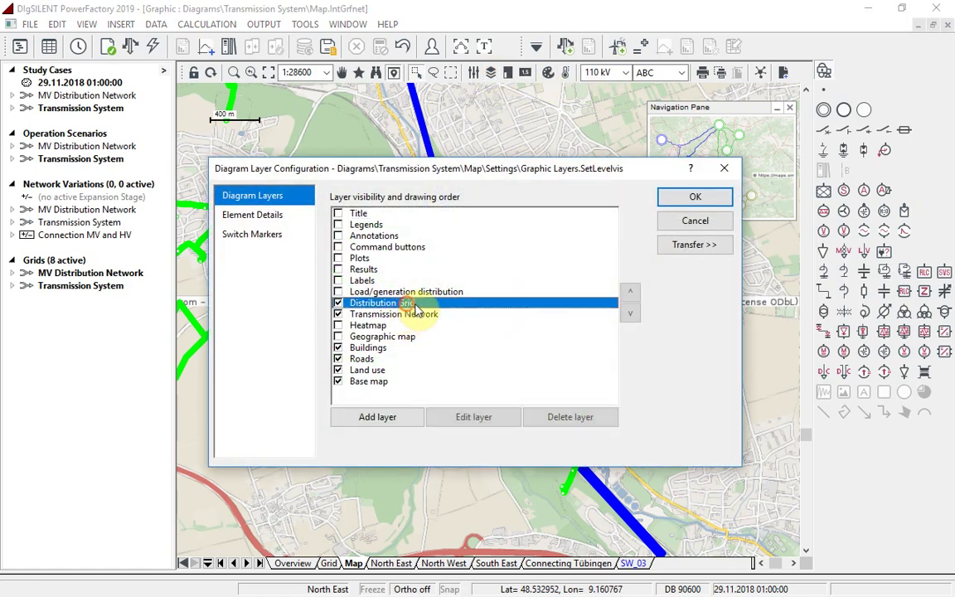
click(630, 314)
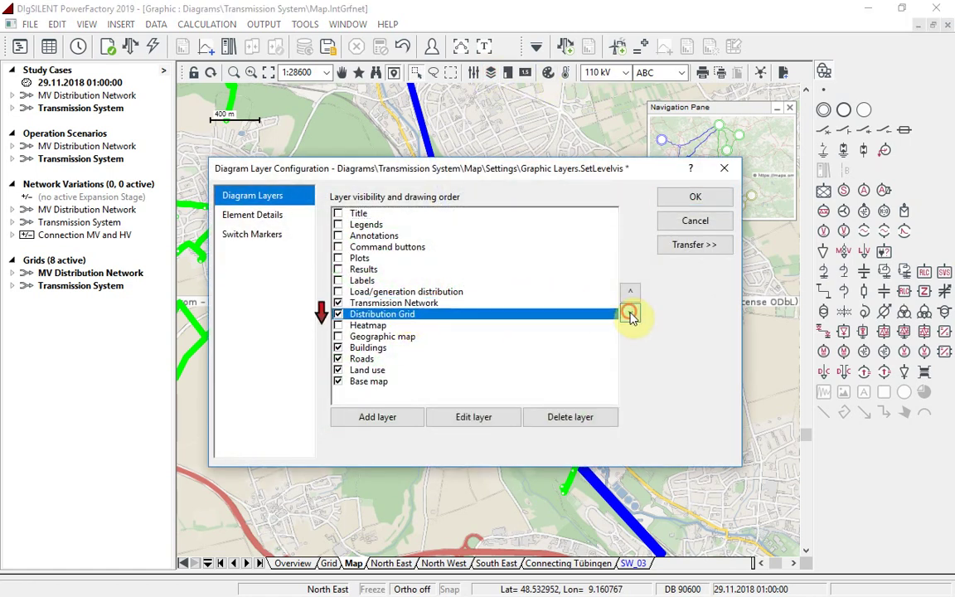
click(694, 197)
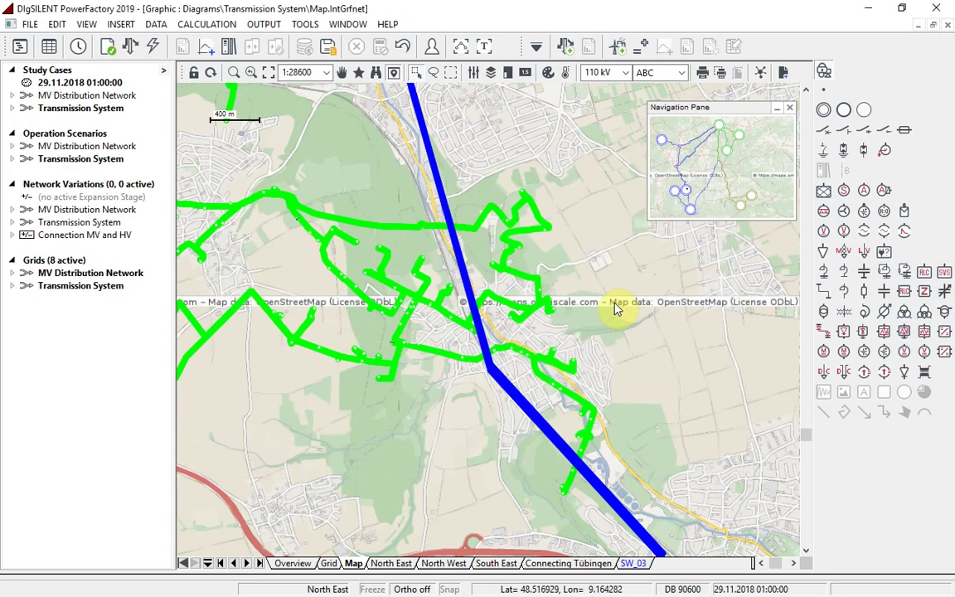
Switch to the Connecting Tübingen diagram, keeping its Bays and Sites layers shown
click(572, 563)
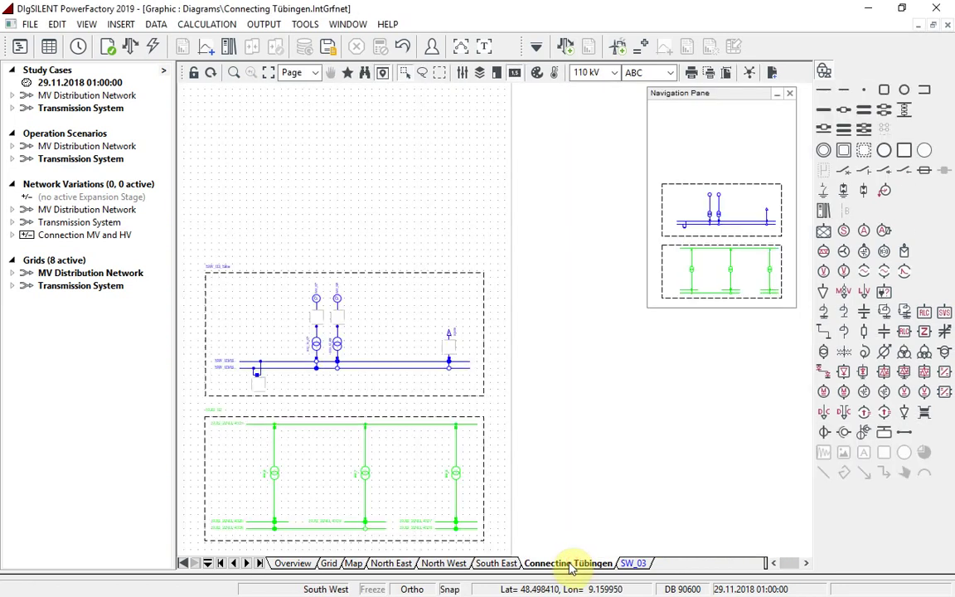
click(479, 74)
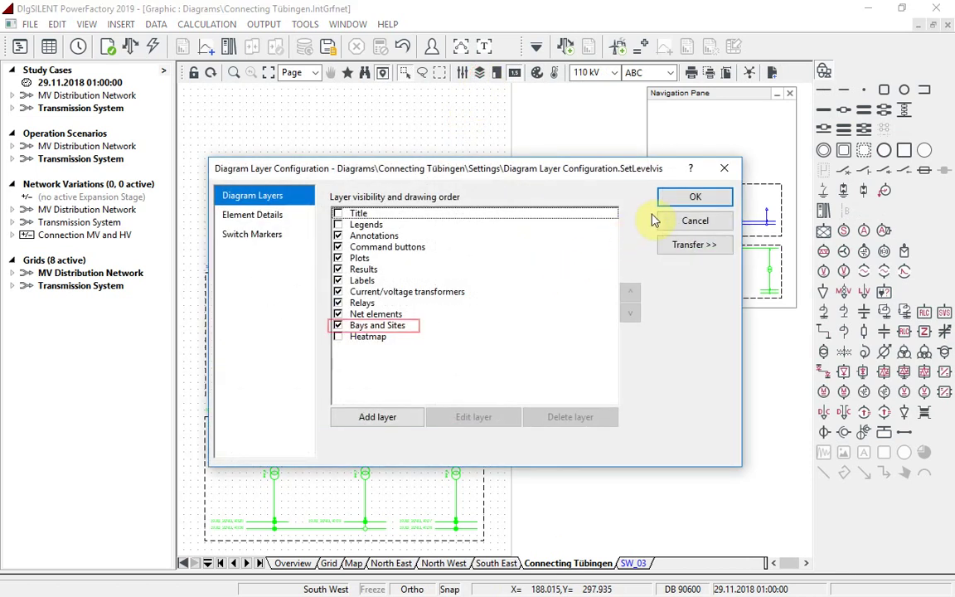
click(673, 200)
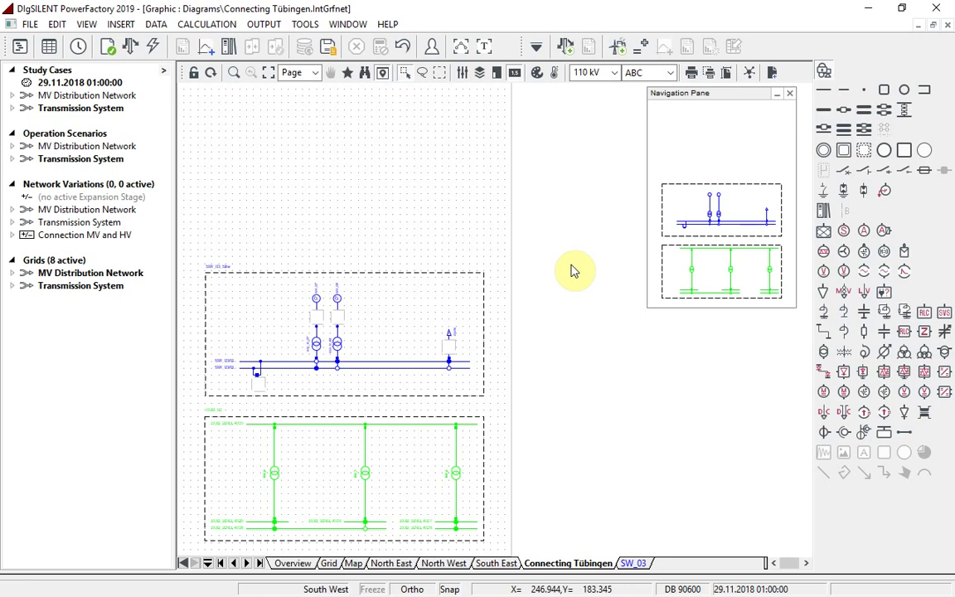
Drag the blue SW_03 site block to the top of the page
click(376, 270)
drag(377, 306, 375, 134)
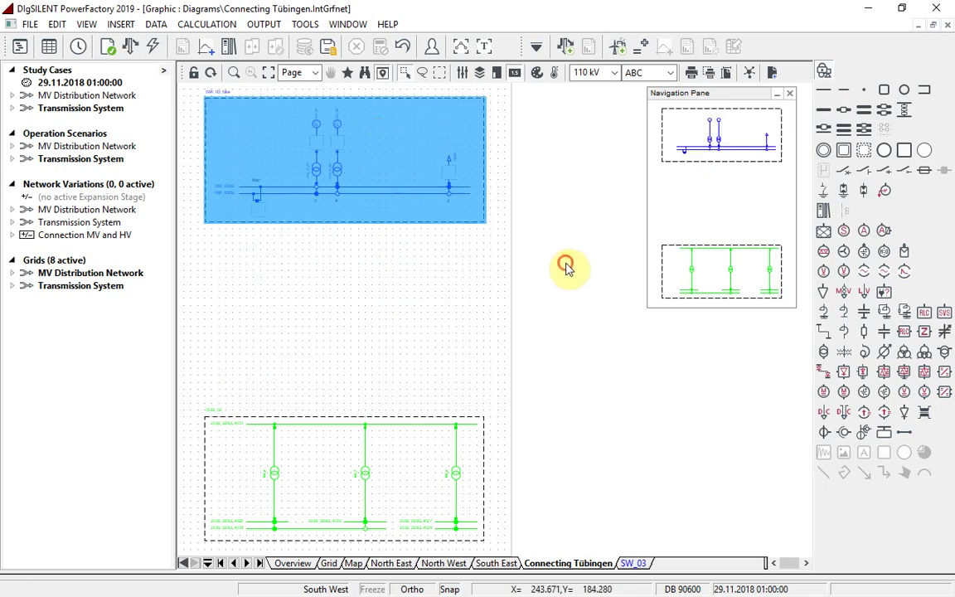
click(566, 267)
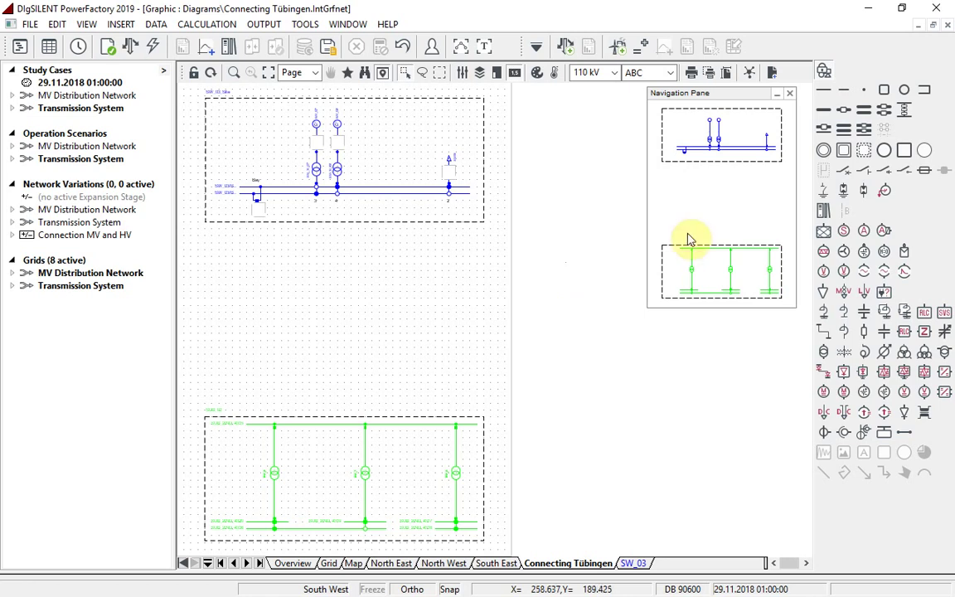
Place a new empty site between the two blocks and insert a busbar system into it
click(867, 148)
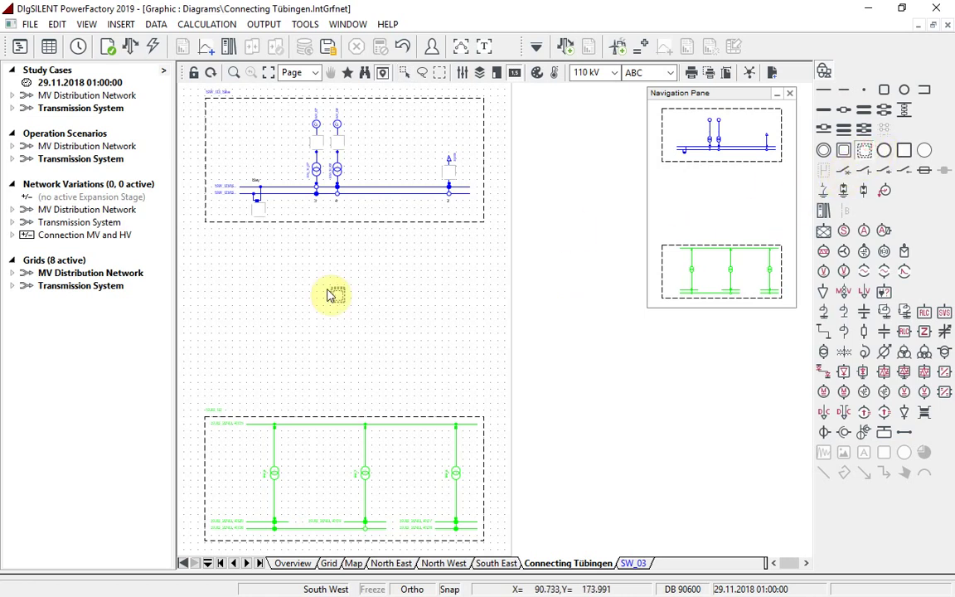
click(358, 313)
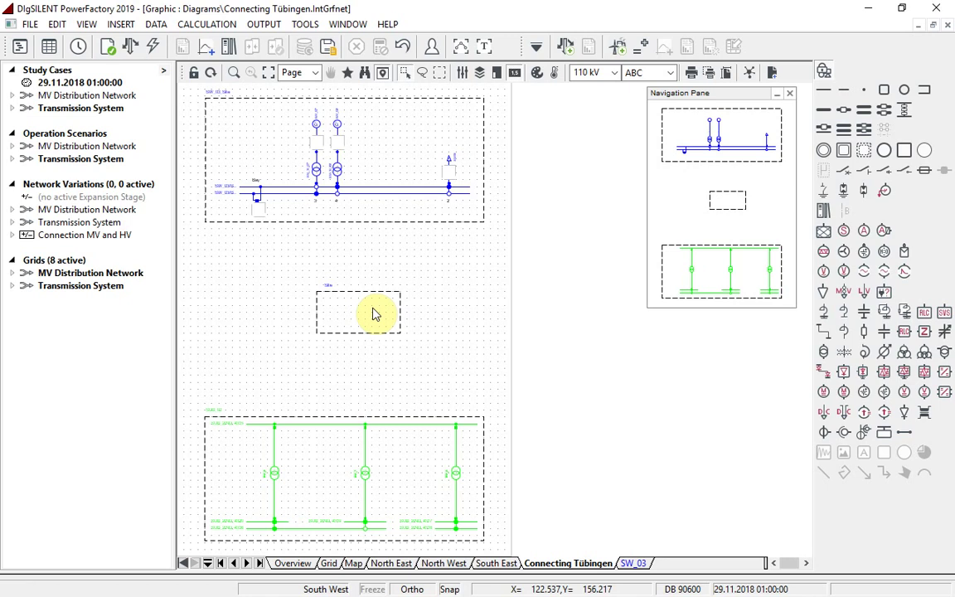
click(823, 210)
click(360, 311)
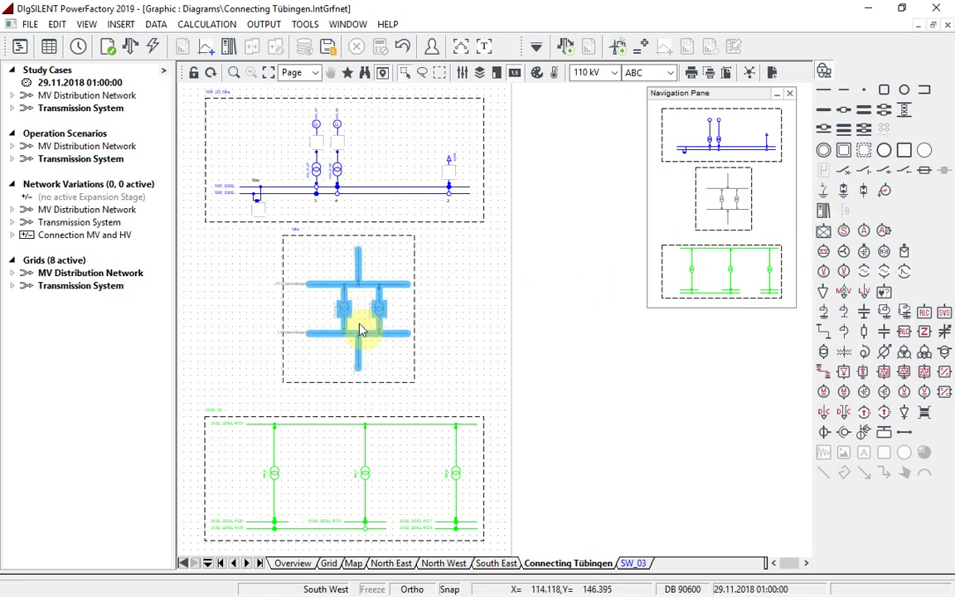
Connect the busbar system's lower stub to the green busbar as a bay
click(362, 368)
right_click(361, 369)
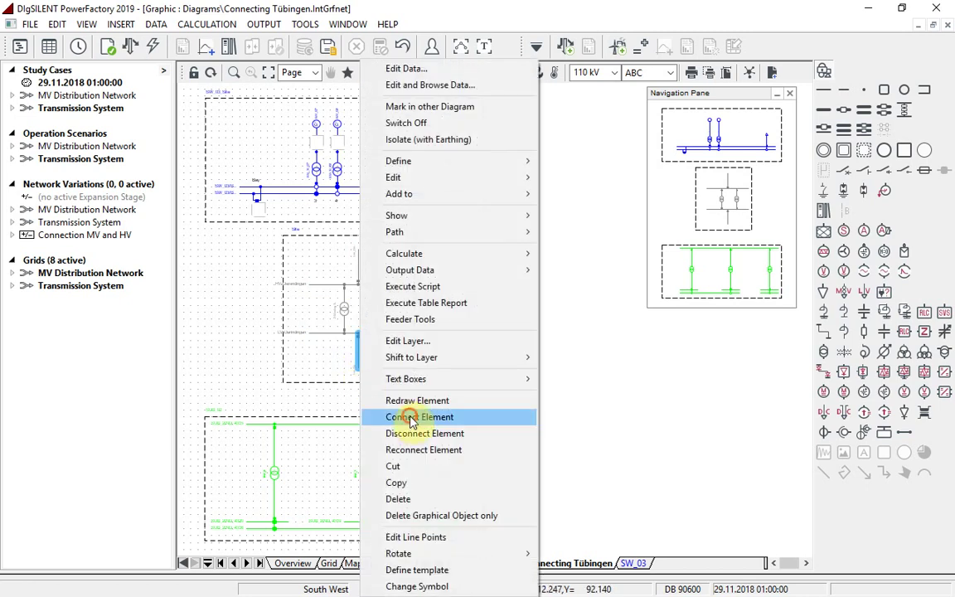
click(347, 415)
click(356, 426)
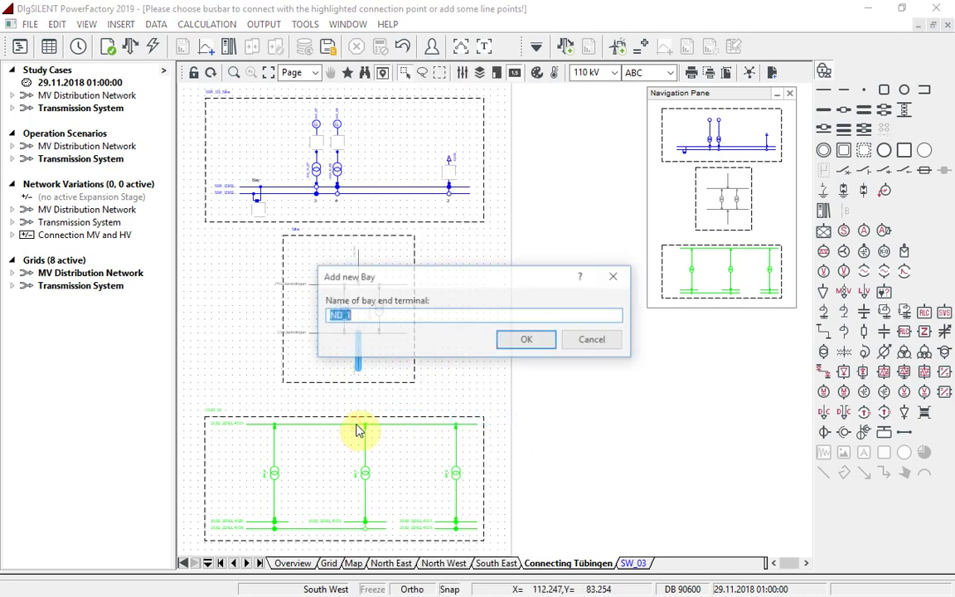
click(518, 338)
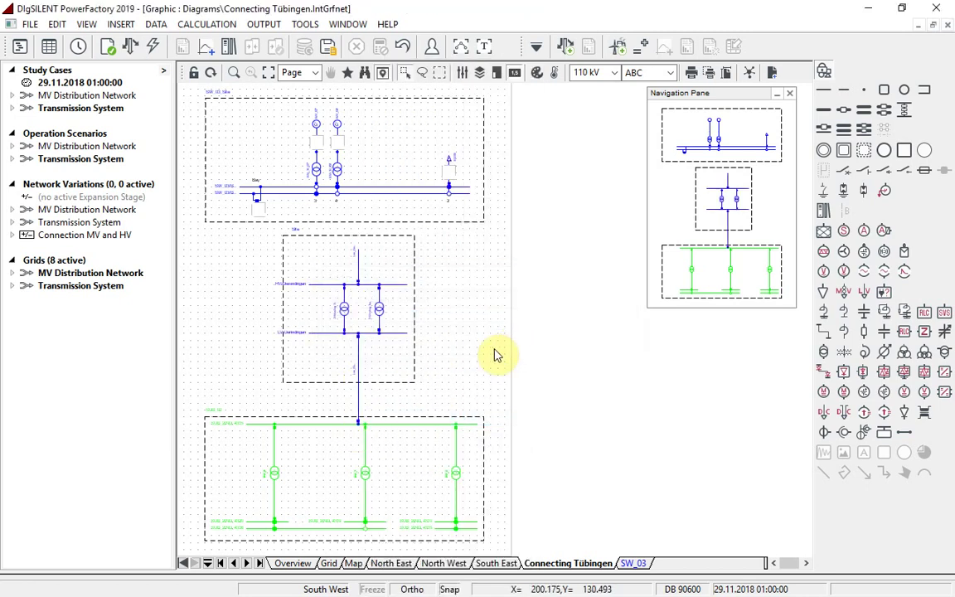
Connect the upper stub to the SW_03 busbar, copying a bay as new bay 10
right_click(358, 257)
click(455, 418)
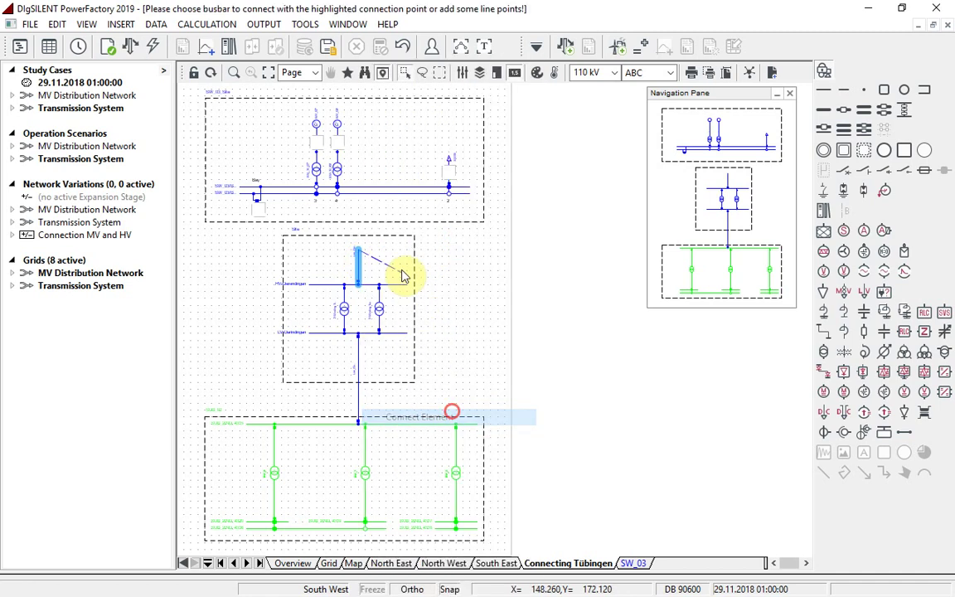
click(358, 193)
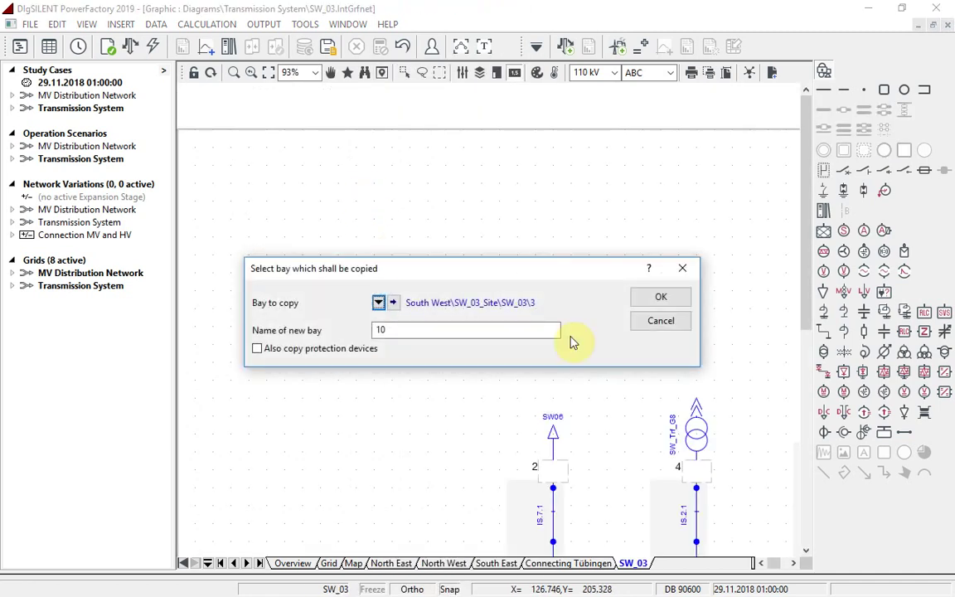
click(674, 300)
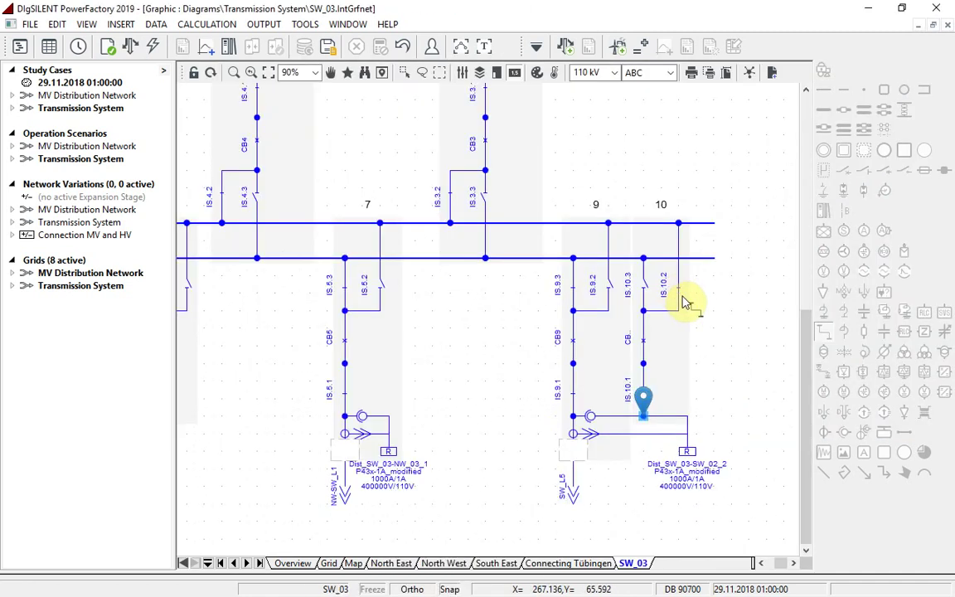
Browse the middle site's upper busbar data in the project tree, then view the SW_03 diagram
double_click(644, 404)
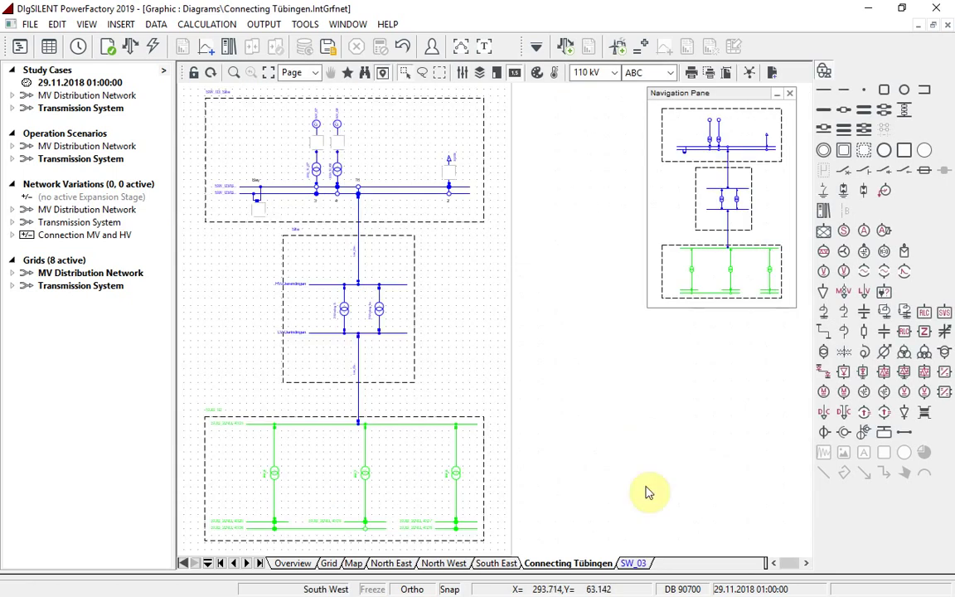
right_click(374, 289)
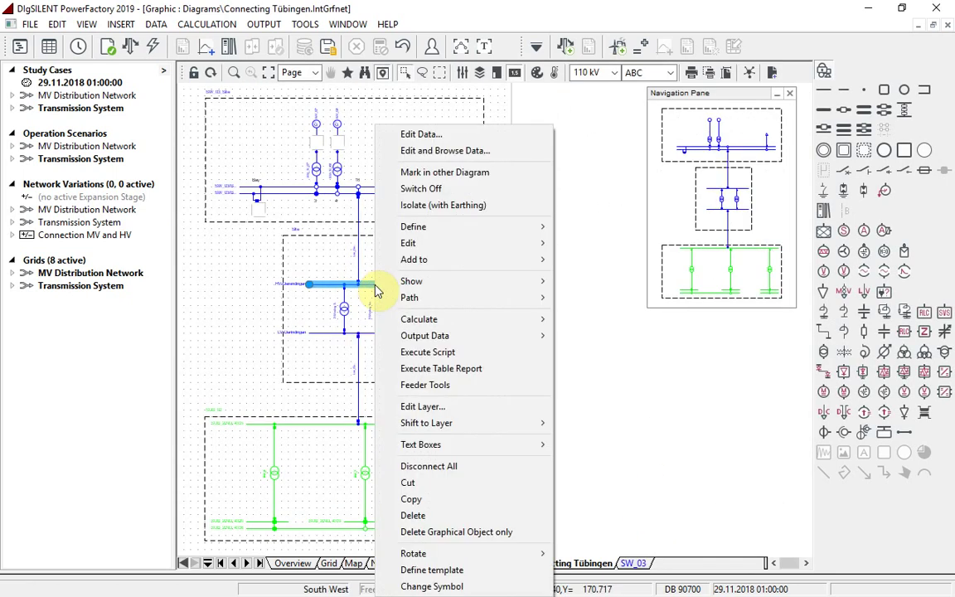
click(434, 151)
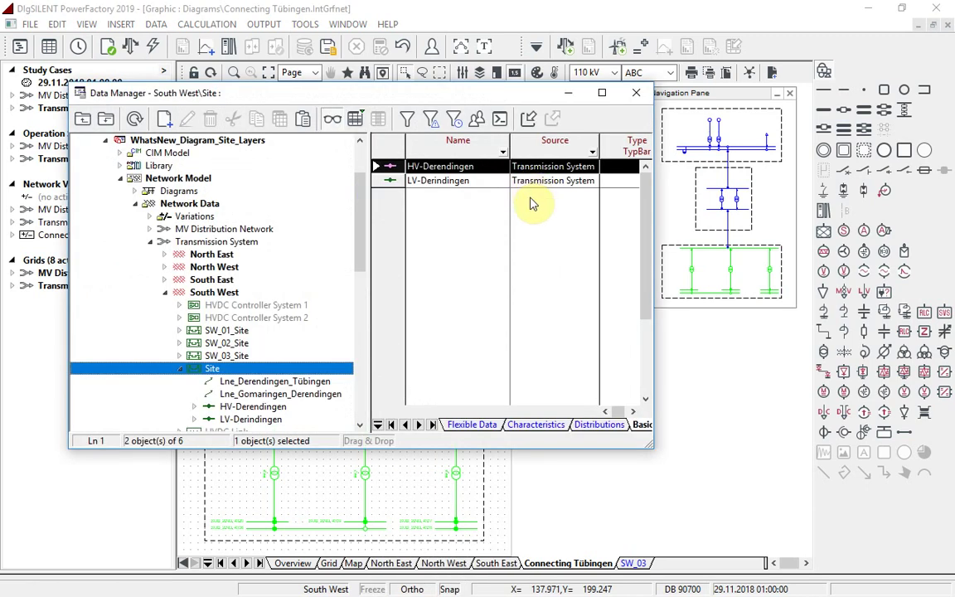
click(636, 92)
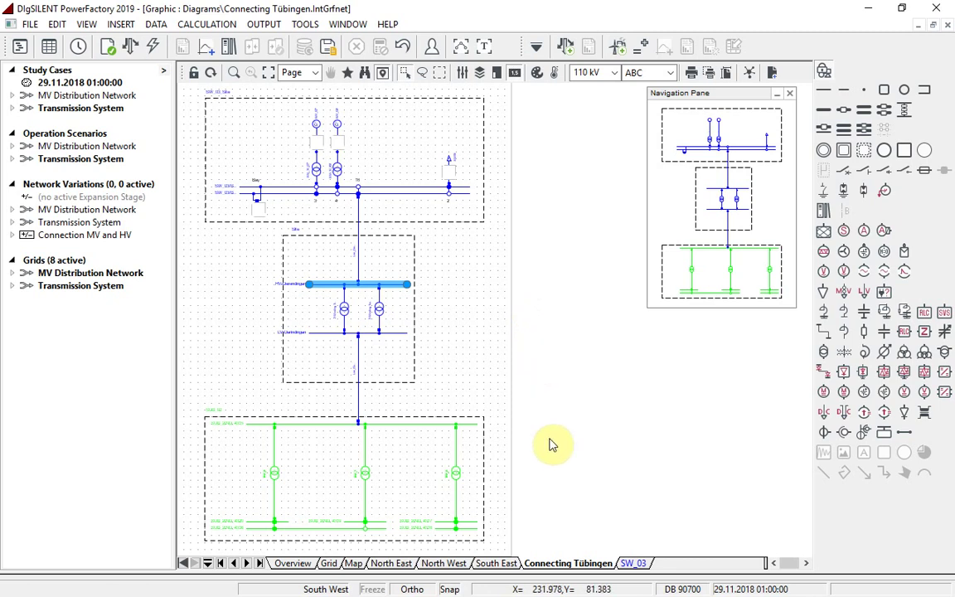
click(635, 562)
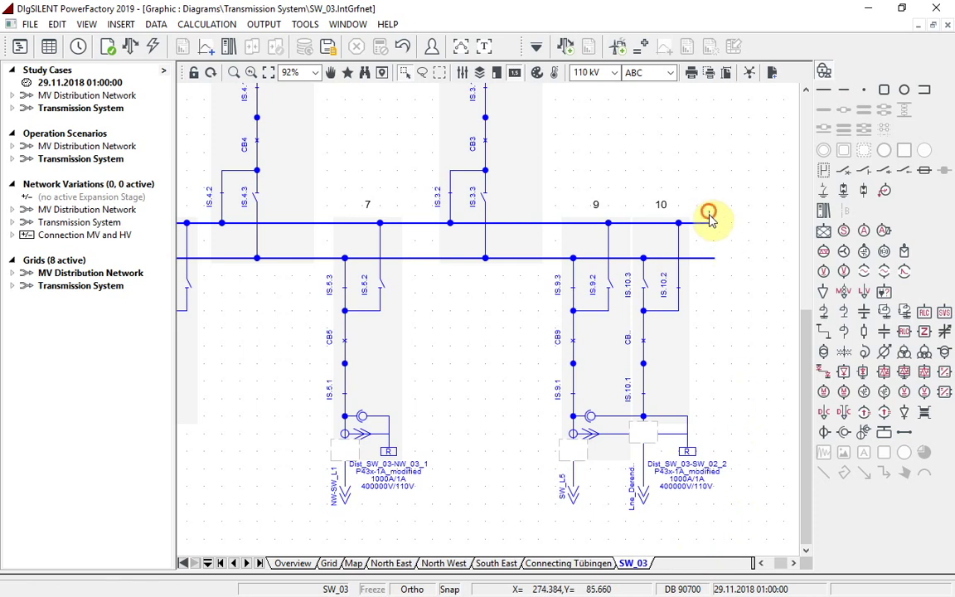
Extend both SW_03 busbars to the right and move bay 10 to their new ends
drag(709, 217, 780, 260)
click(680, 379)
drag(704, 376, 767, 397)
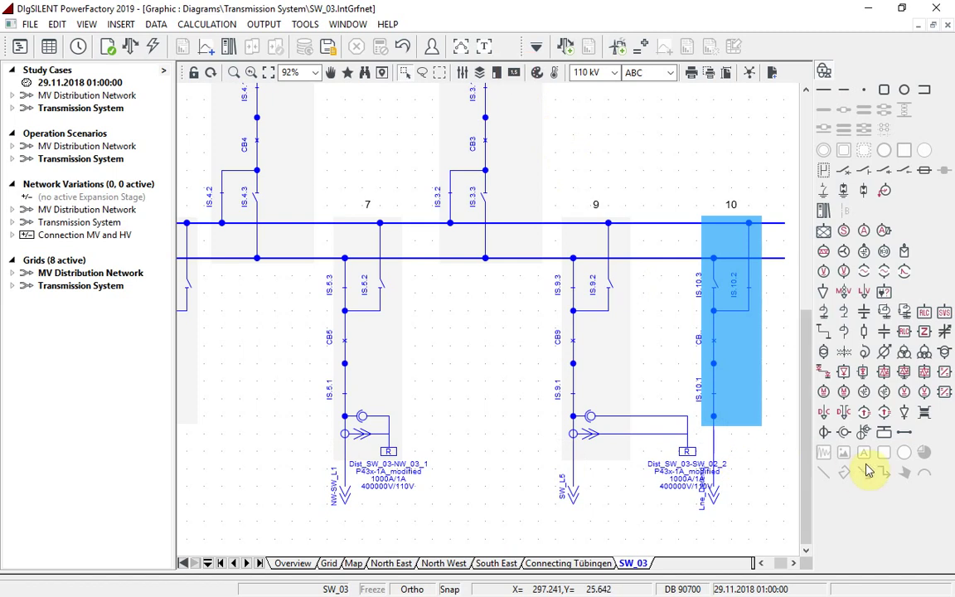
Place a Relay Model beside bay 10 and wire a new current transformer on its feeder to it
click(884, 432)
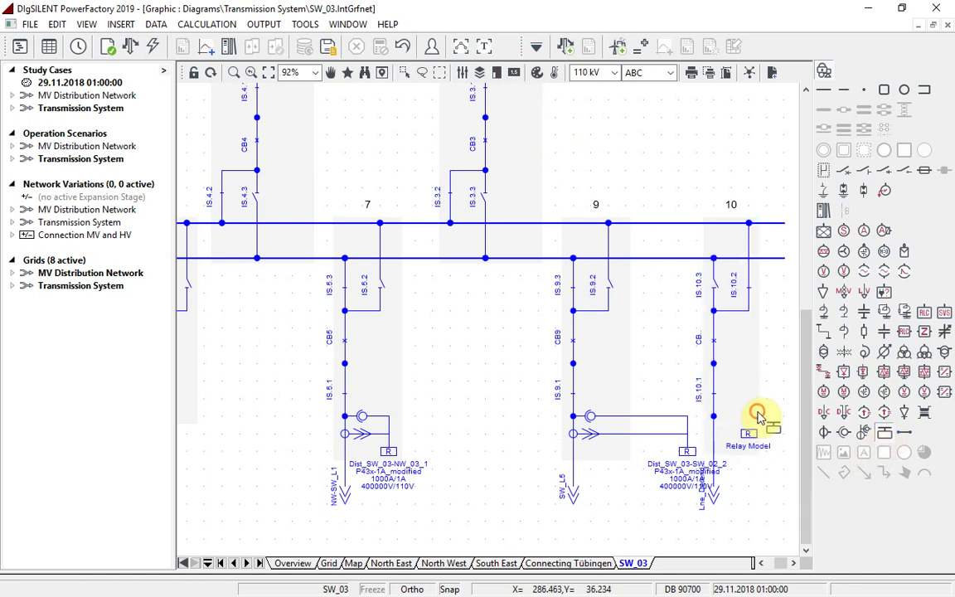
click(761, 419)
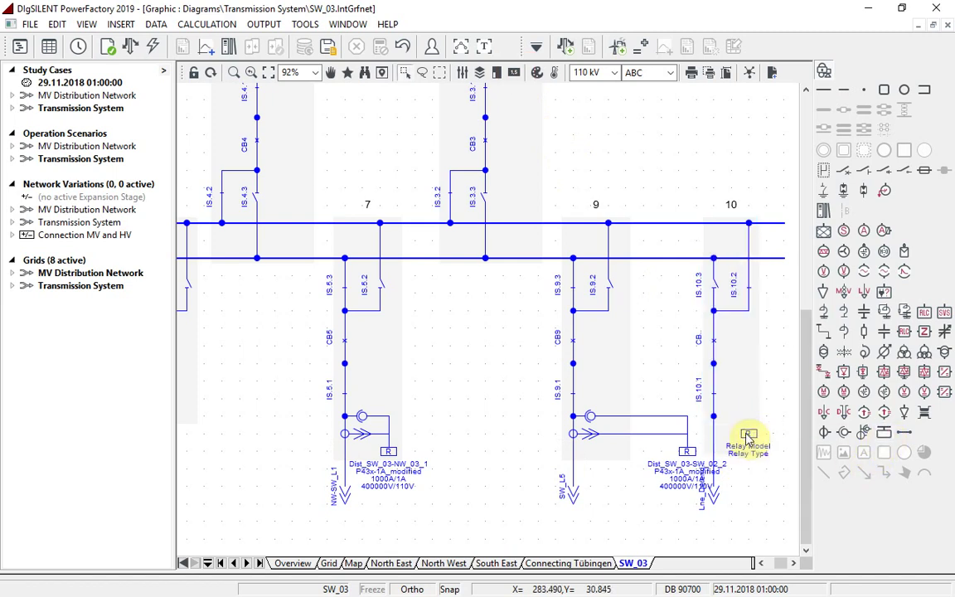
click(864, 432)
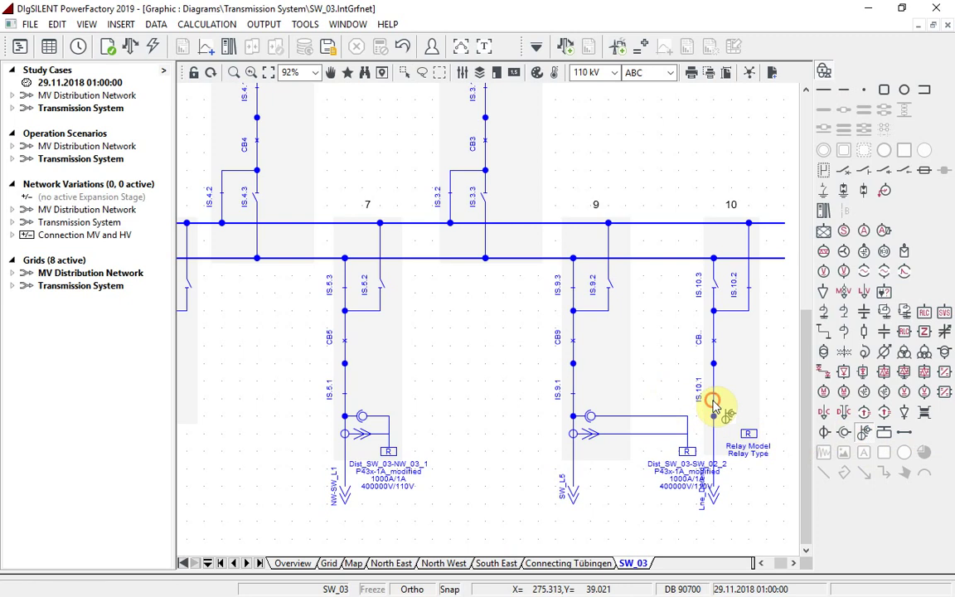
click(714, 410)
click(746, 434)
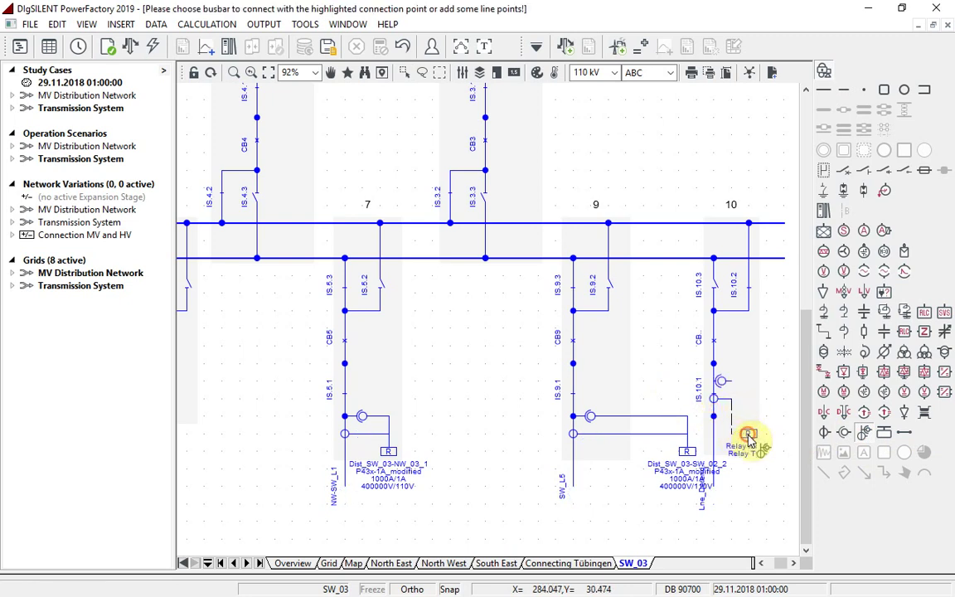
click(752, 383)
click(748, 433)
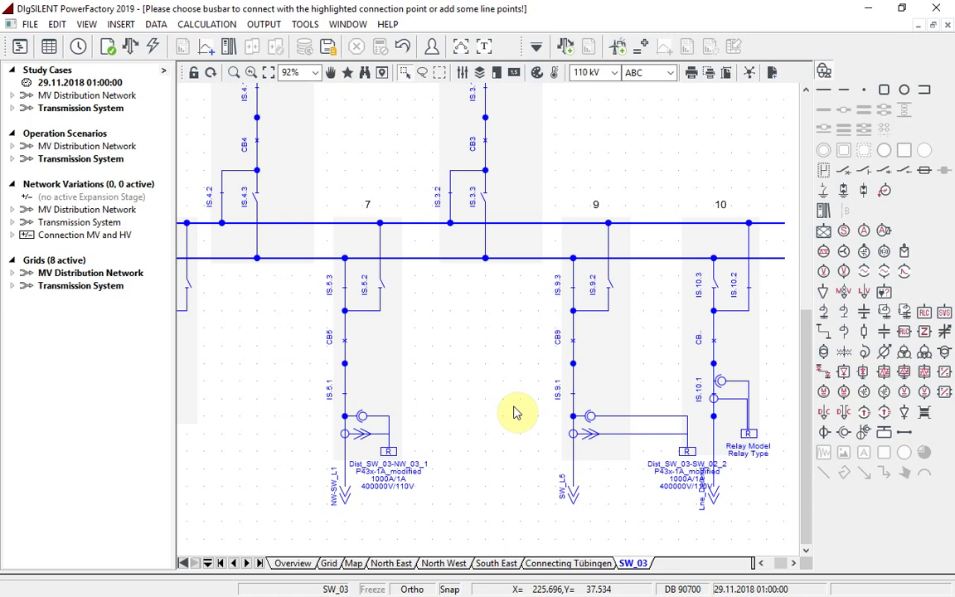
Run a load flow with 'Calculate max. current at busbars' enabled, then zoom into the diagram's left part
click(130, 46)
click(243, 132)
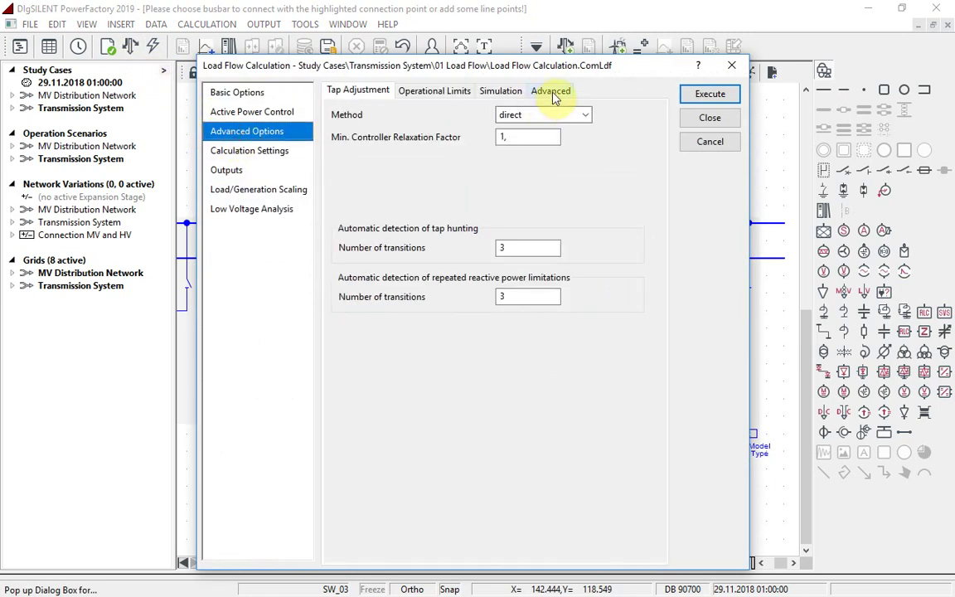
click(552, 93)
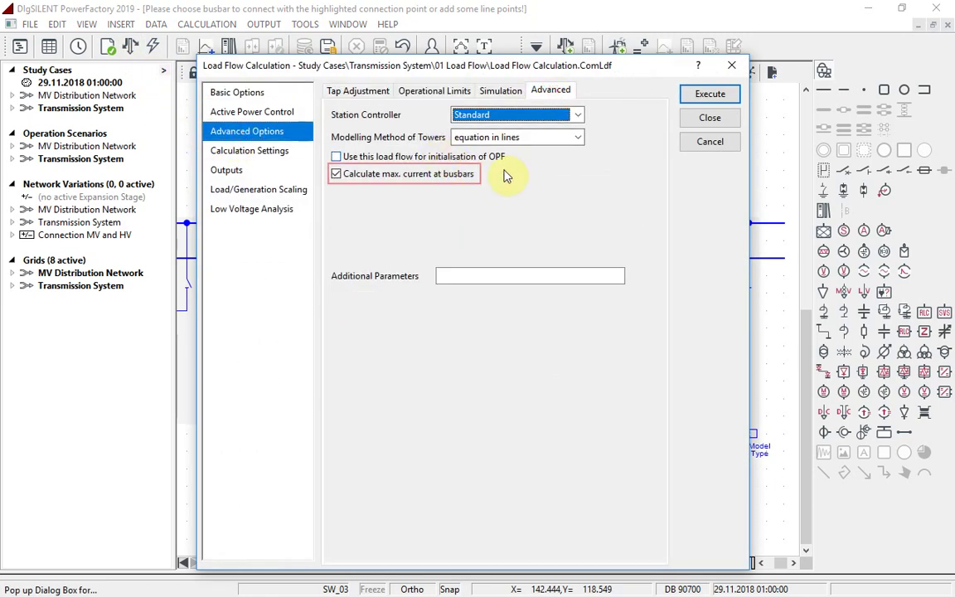
click(711, 94)
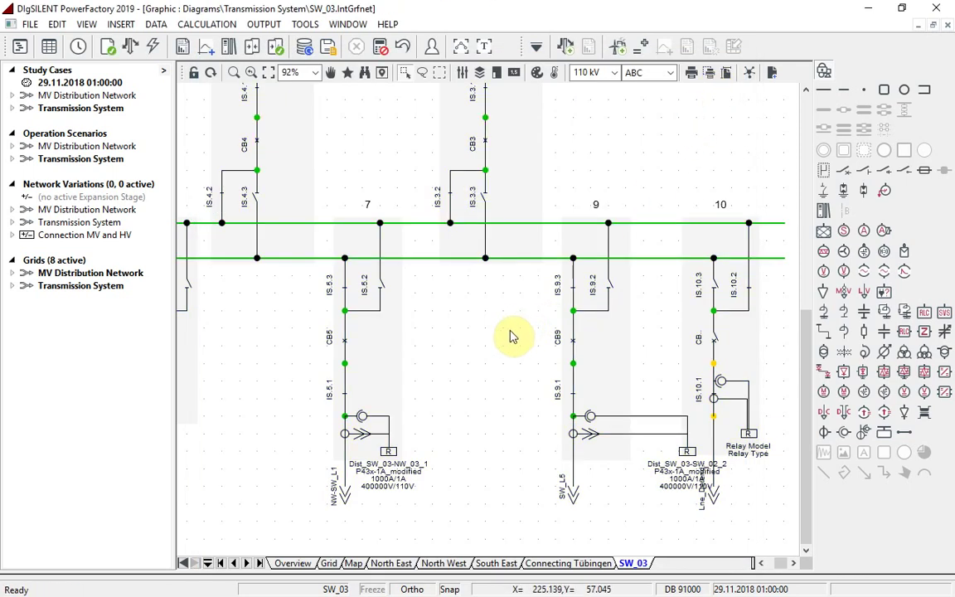
click(268, 72)
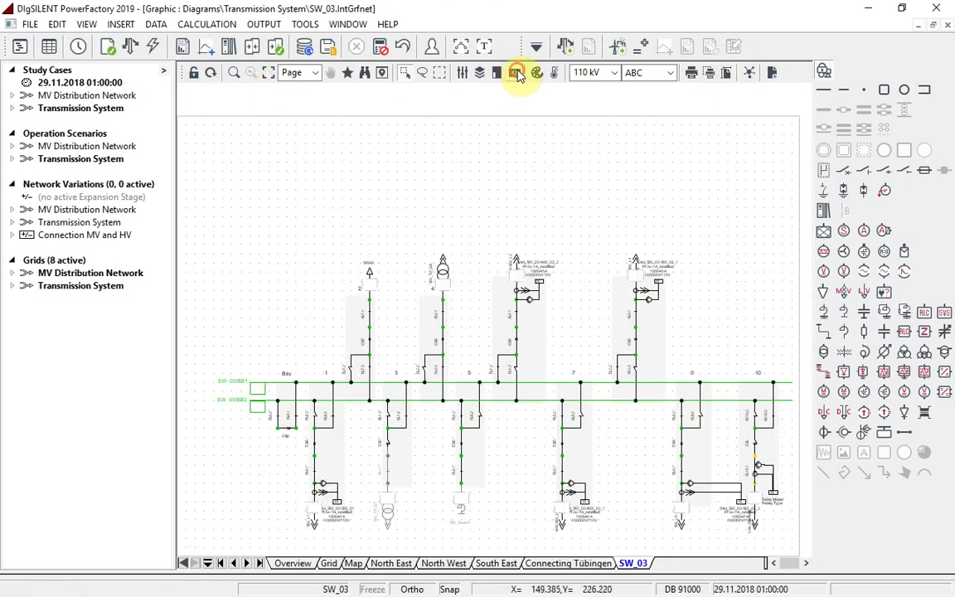
click(233, 72)
drag(194, 317, 272, 450)
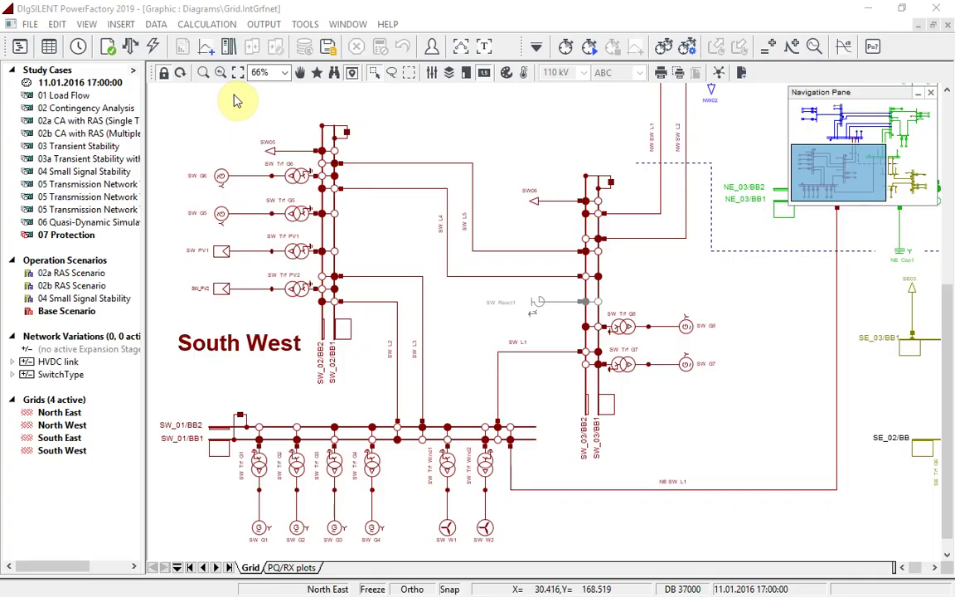
Browse the Protection and Arc-Flash Analysis plot types in Insert Plot, then cancel
click(209, 52)
click(332, 267)
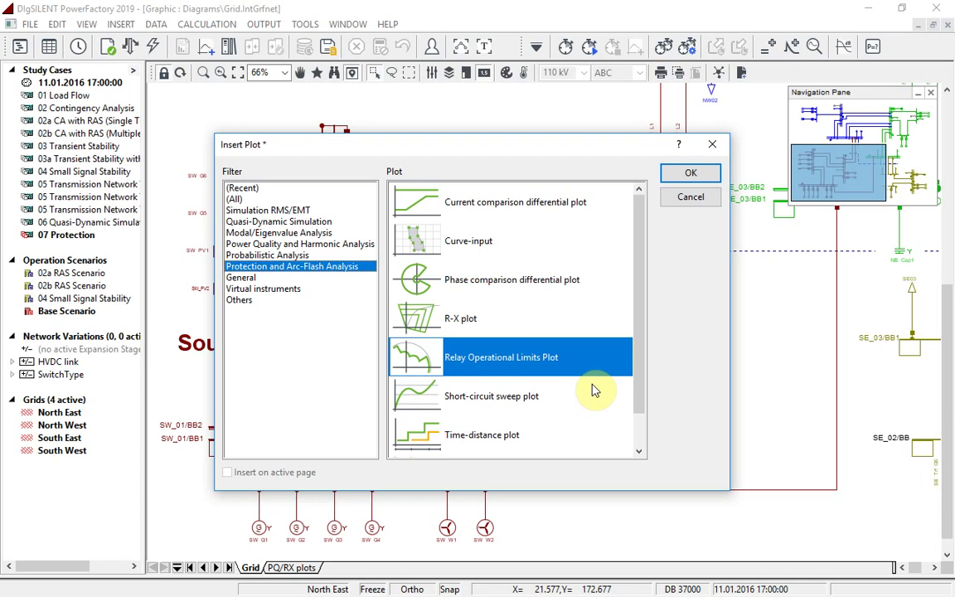
click(690, 197)
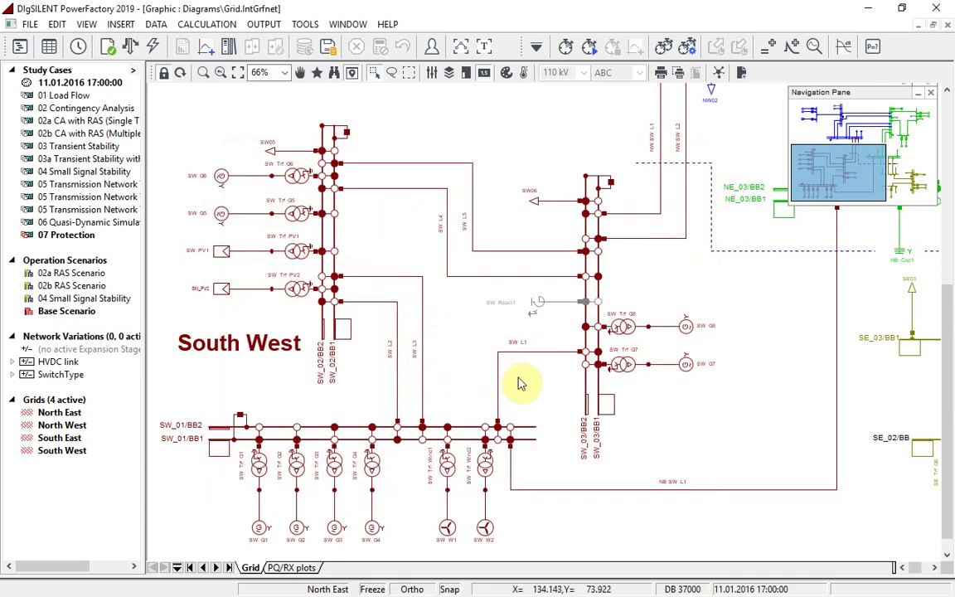
Inspect relay Dist_SW_01-SW_03's Starting element via line SW L1's devices, then show the PQ/RX plots page
right_click(500, 415)
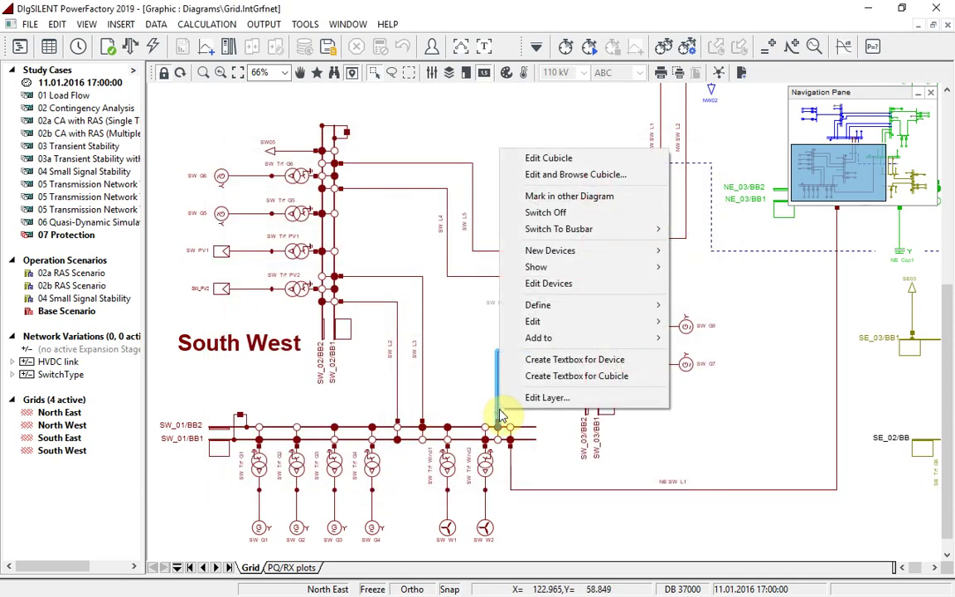
click(570, 286)
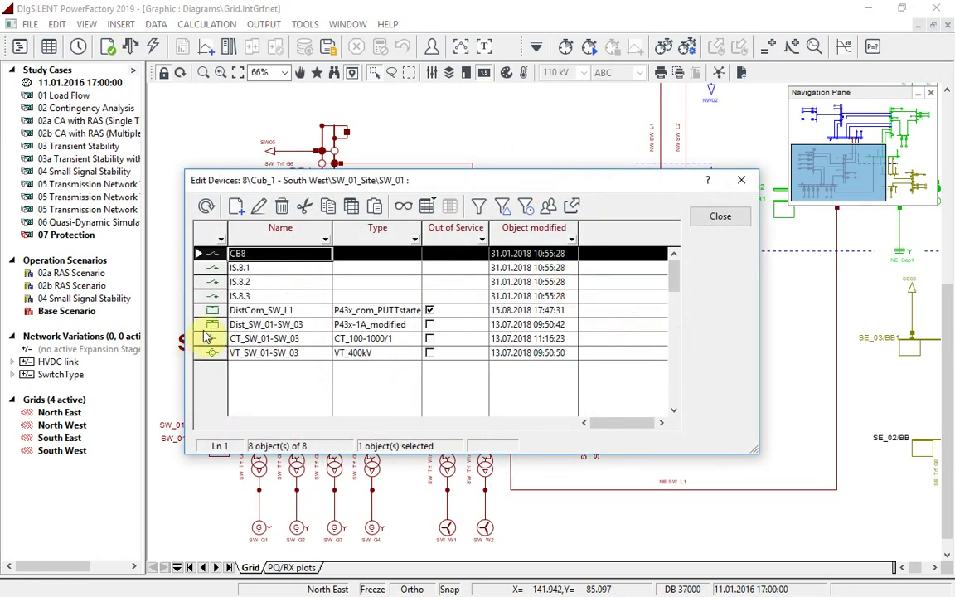
double_click(210, 328)
scroll(468, 440, down, 2)
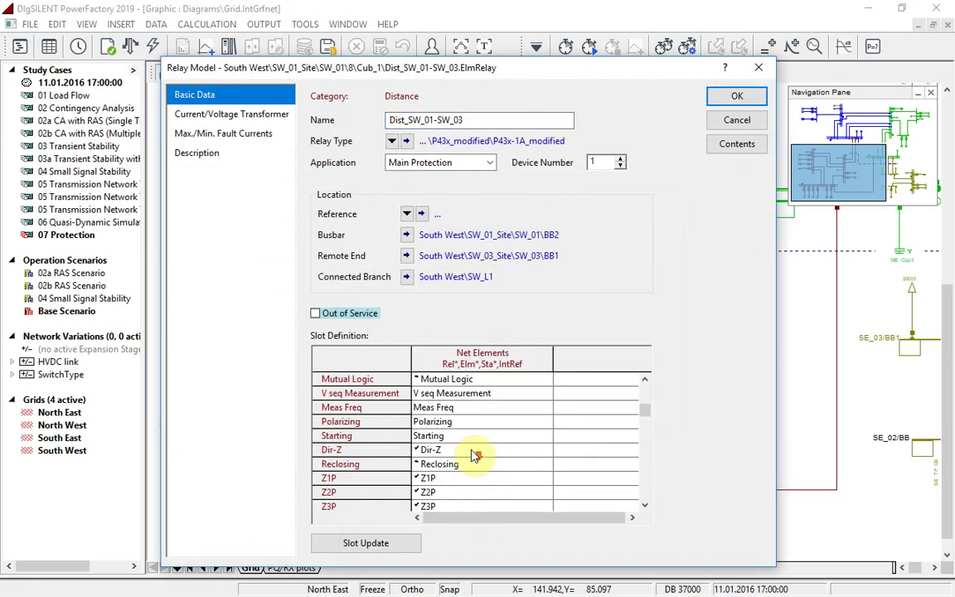
double_click(447, 436)
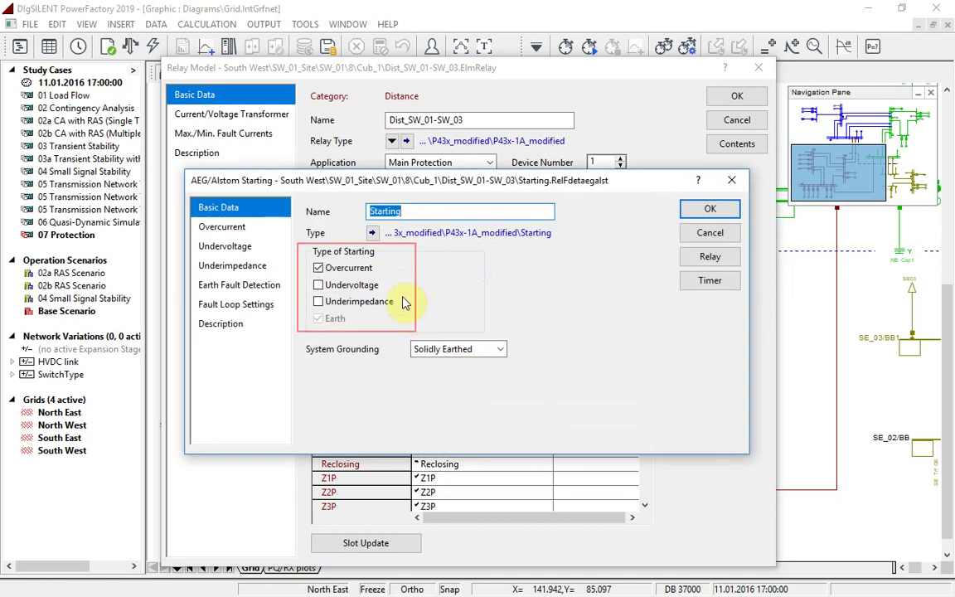
key(Escape)
key(Escape)
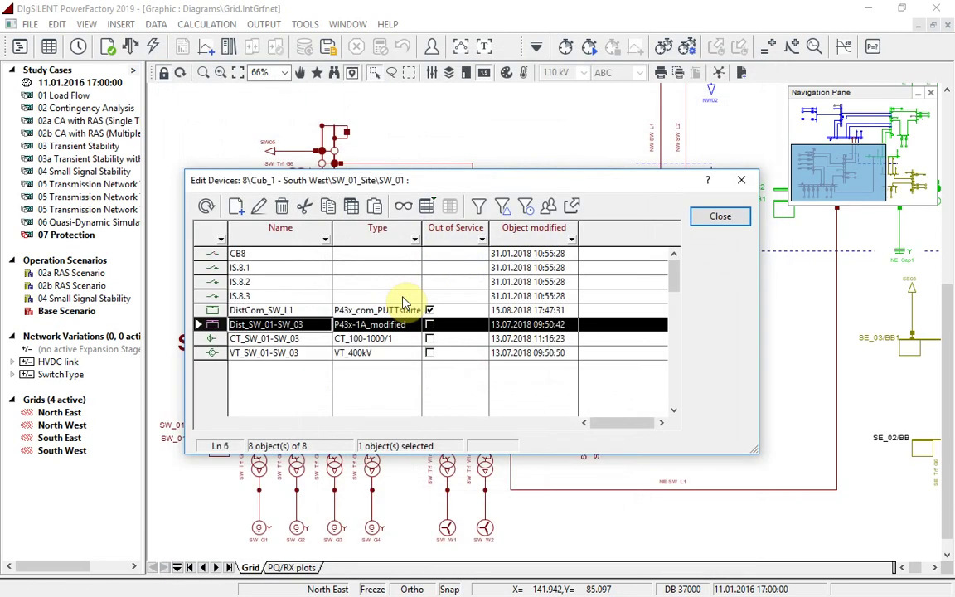
key(Escape)
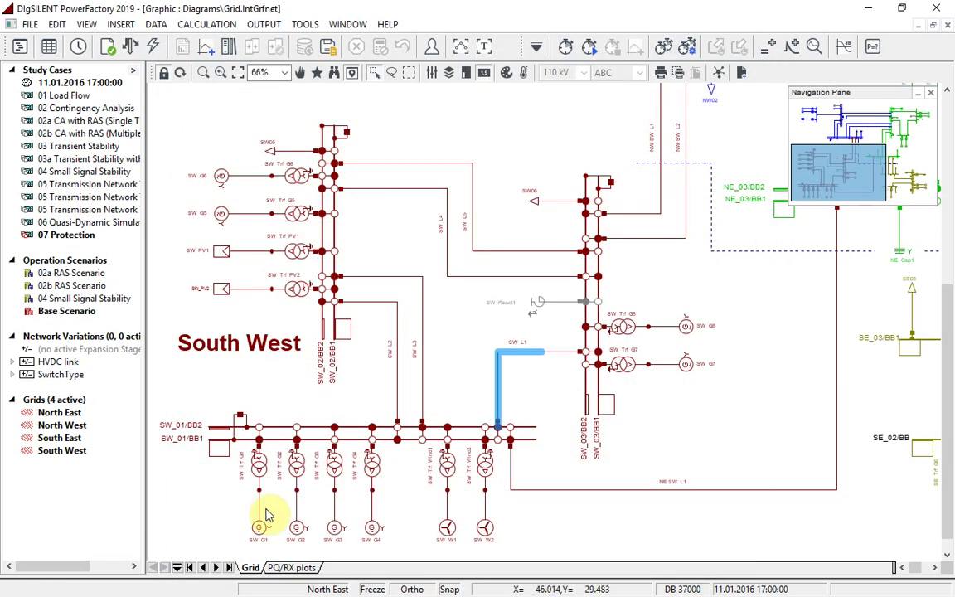
click(292, 568)
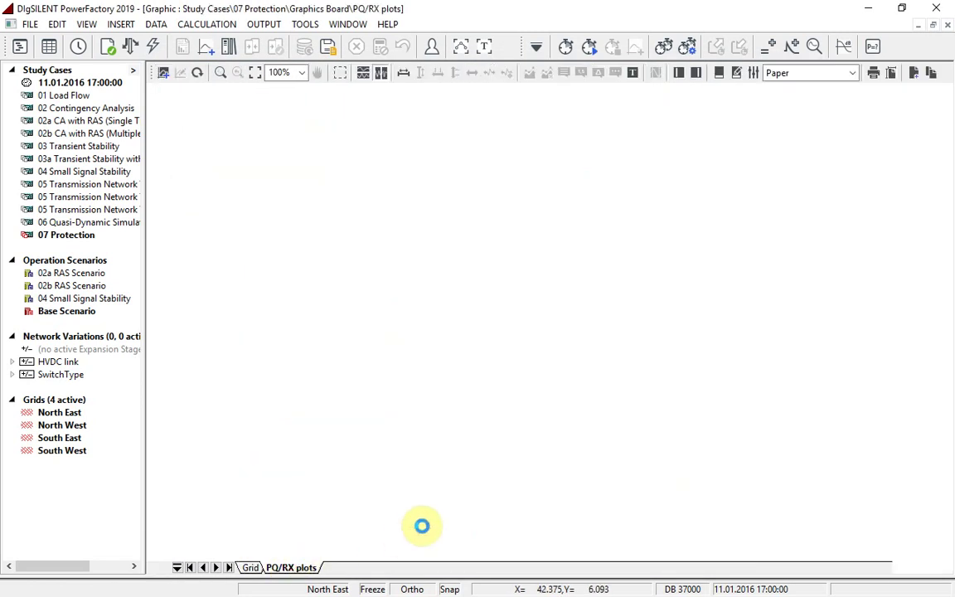
Rescale the PQ plot and raise its relay voltage factor to 0,94 p.u
click(404, 73)
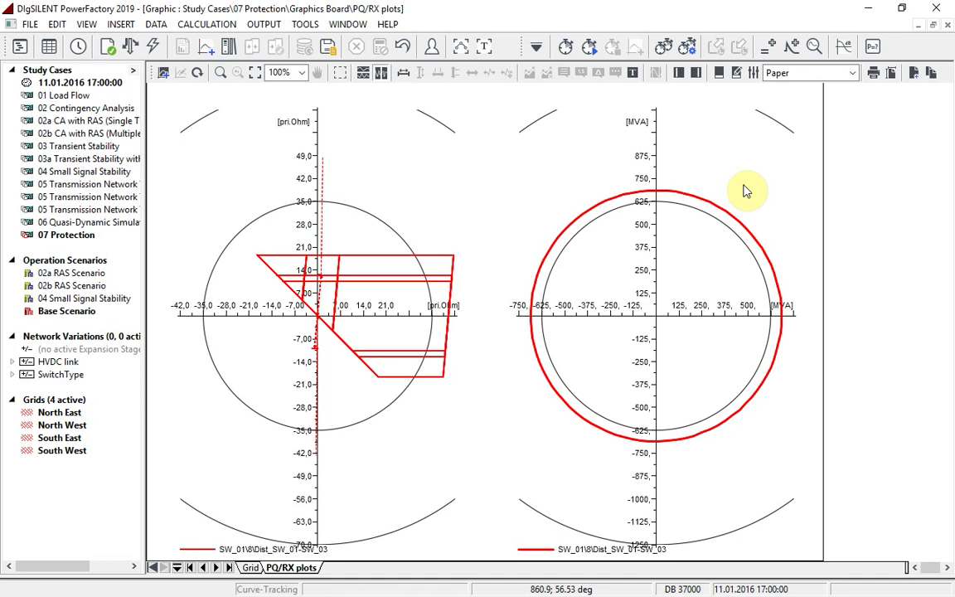
right_click(740, 192)
click(750, 200)
drag(506, 149, 360, 88)
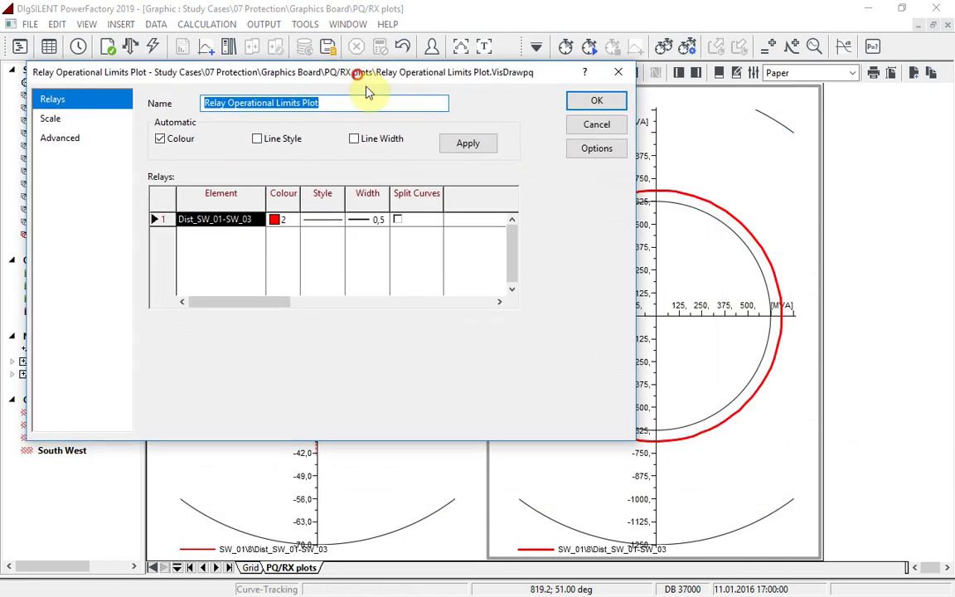
click(599, 154)
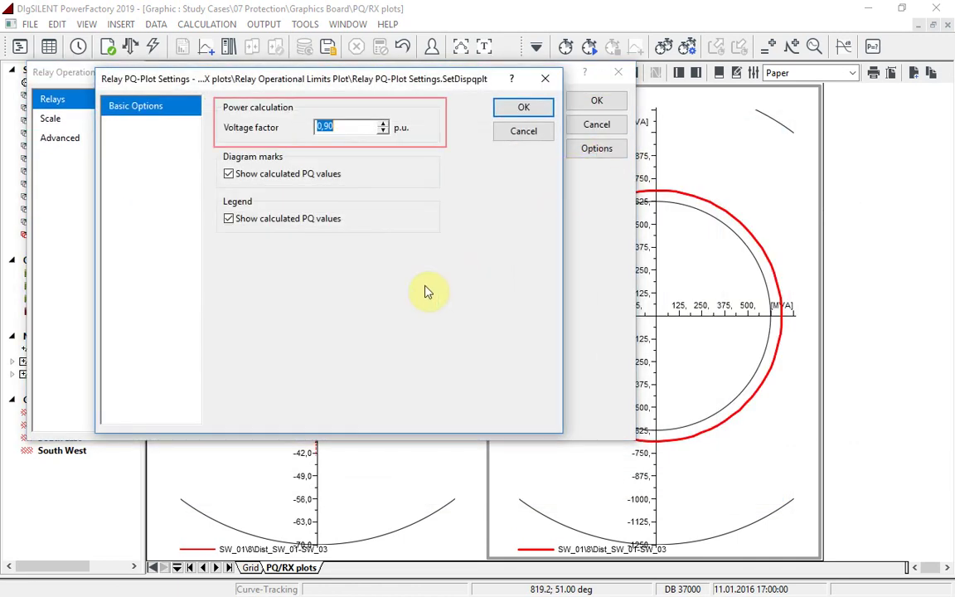
click(384, 125)
click(384, 126)
click(384, 125)
click(384, 125)
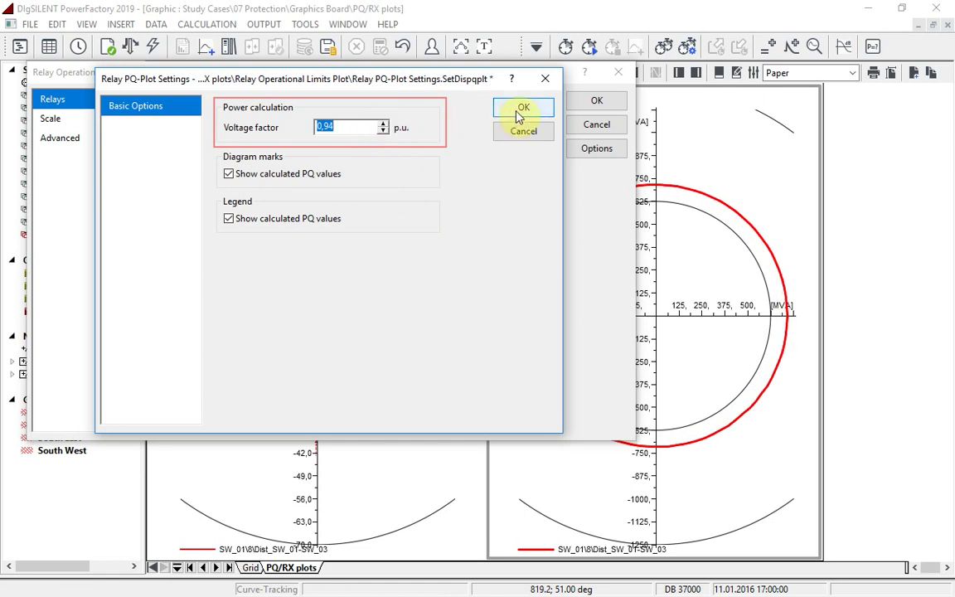
click(516, 110)
click(597, 103)
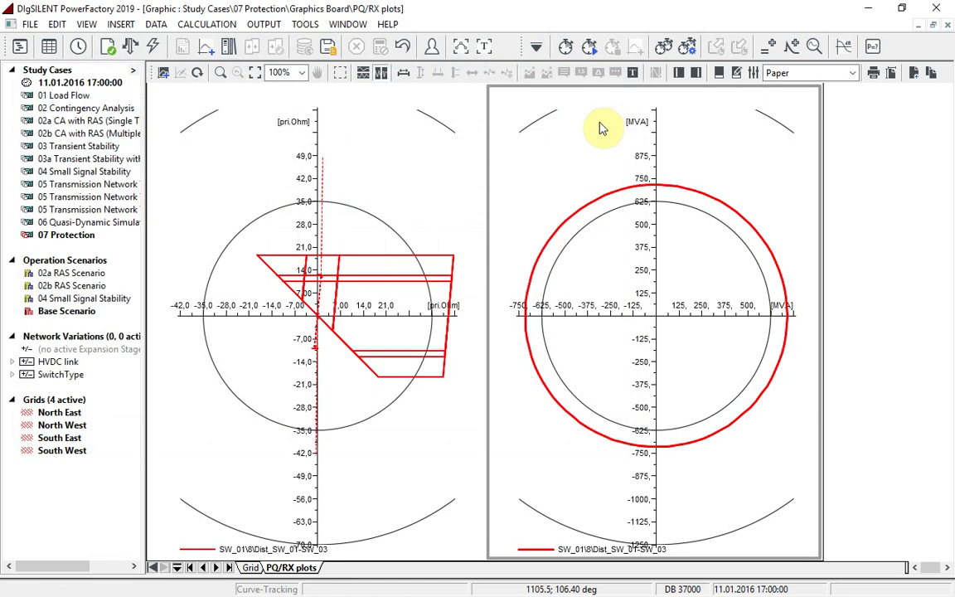
Run a load flow to mark Dist_SW_01-SW_03's operating point (320,6 / 365,8 MVA at 4,9°) on the plots
click(135, 48)
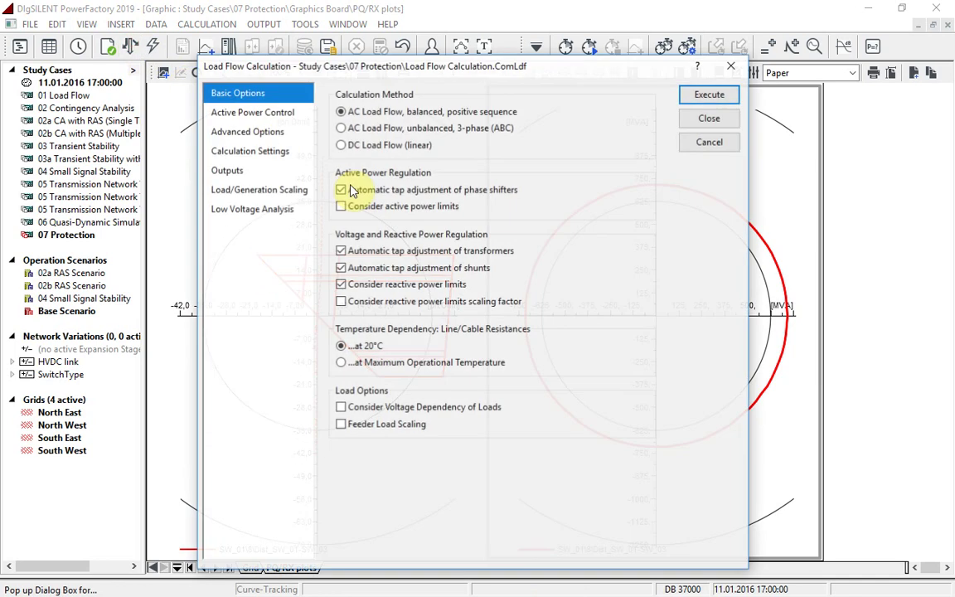
click(697, 93)
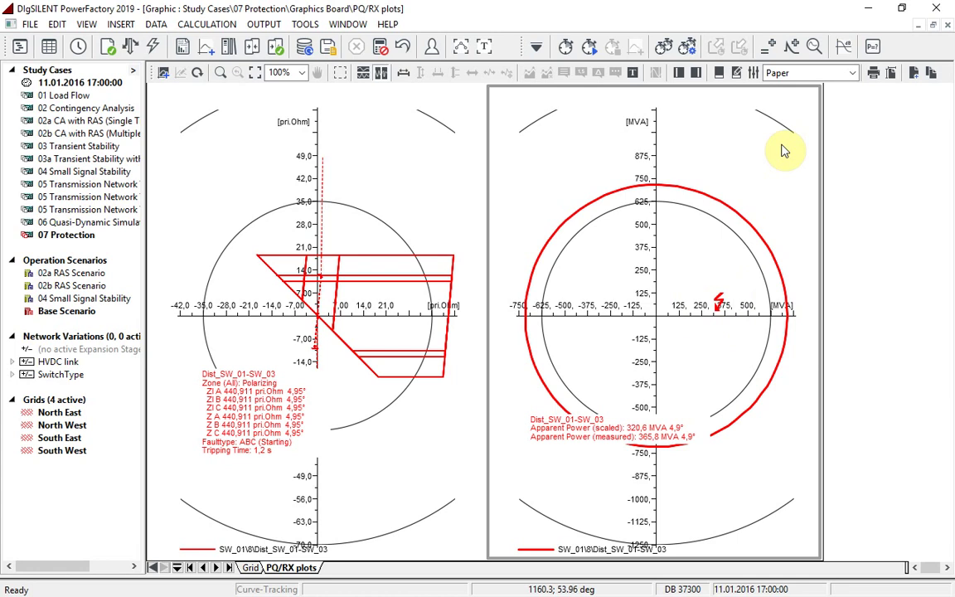
Switch the relay's Starting element from Overcurrent to Underimpedance and rerun the load flow
double_click(732, 209)
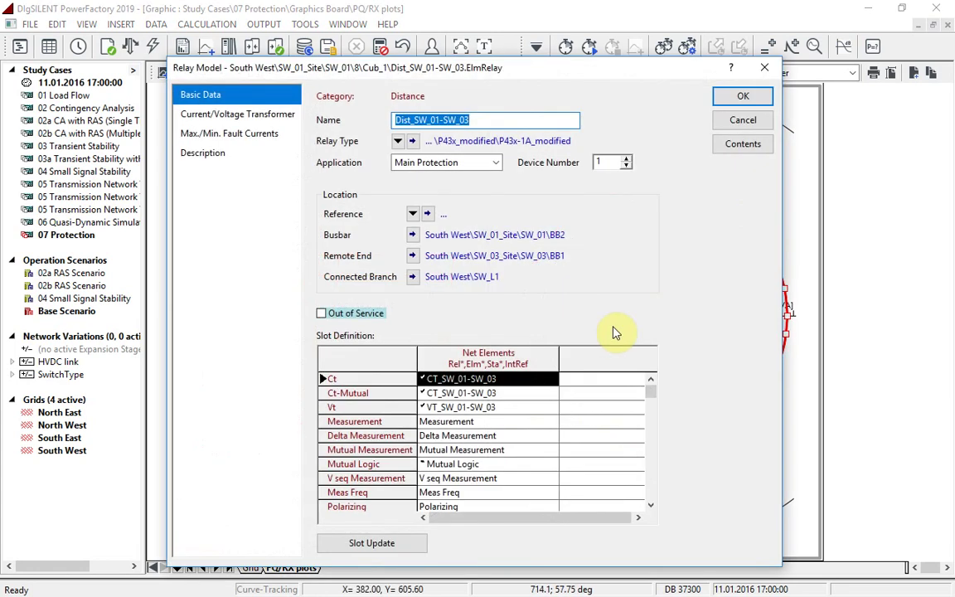
scroll(533, 426, down, 2)
double_click(418, 435)
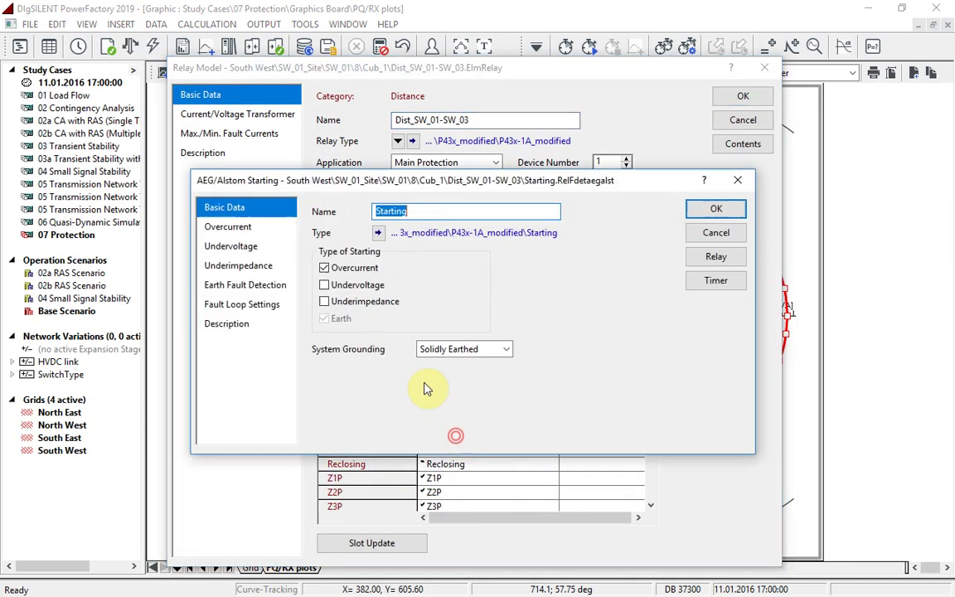
click(324, 268)
click(324, 302)
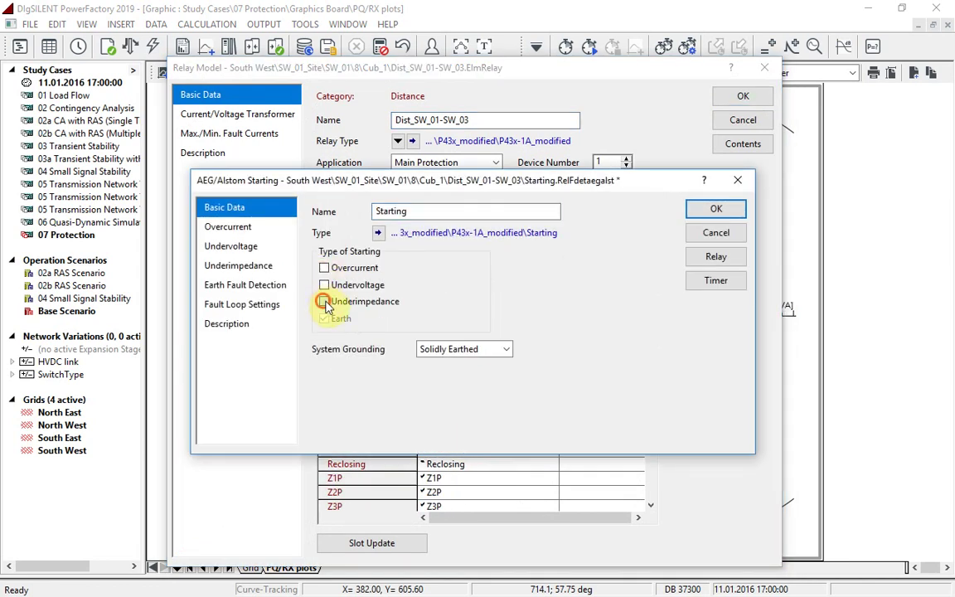
click(736, 97)
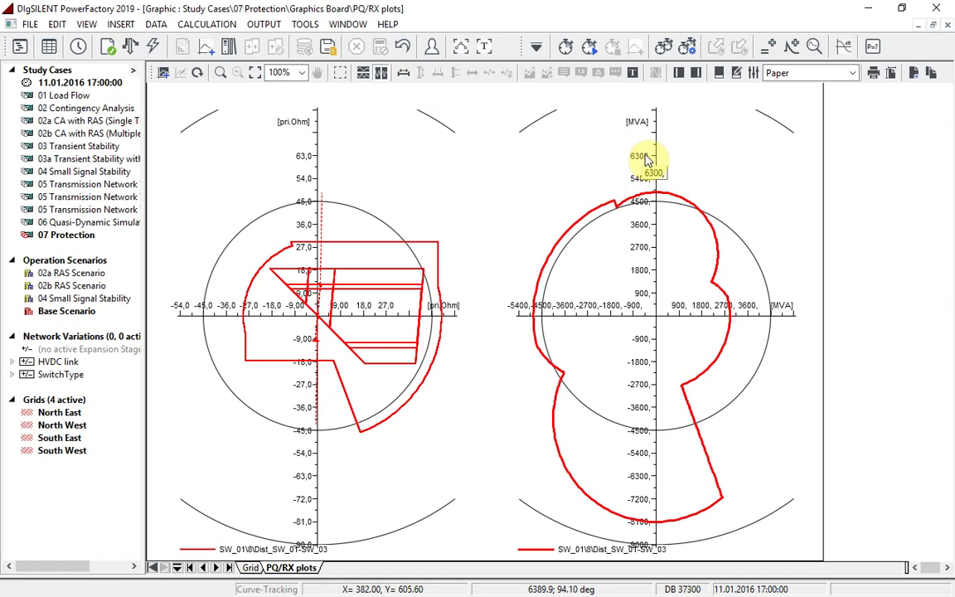
click(130, 48)
click(699, 100)
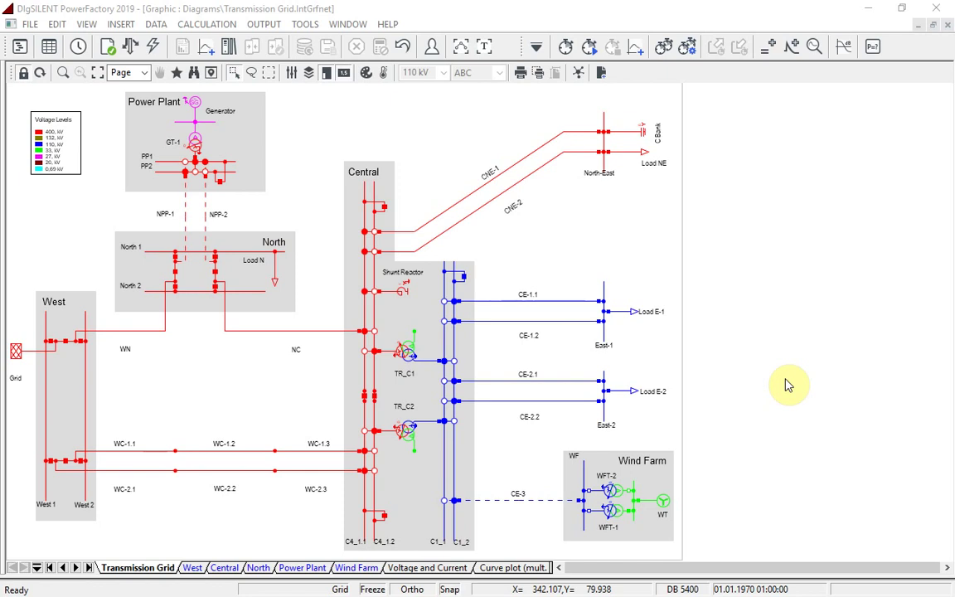
Switch WFT-1's 50 MVA transformer type to Current / Voltage Values saturation with a 0,15 p.u. final slope
double_click(611, 510)
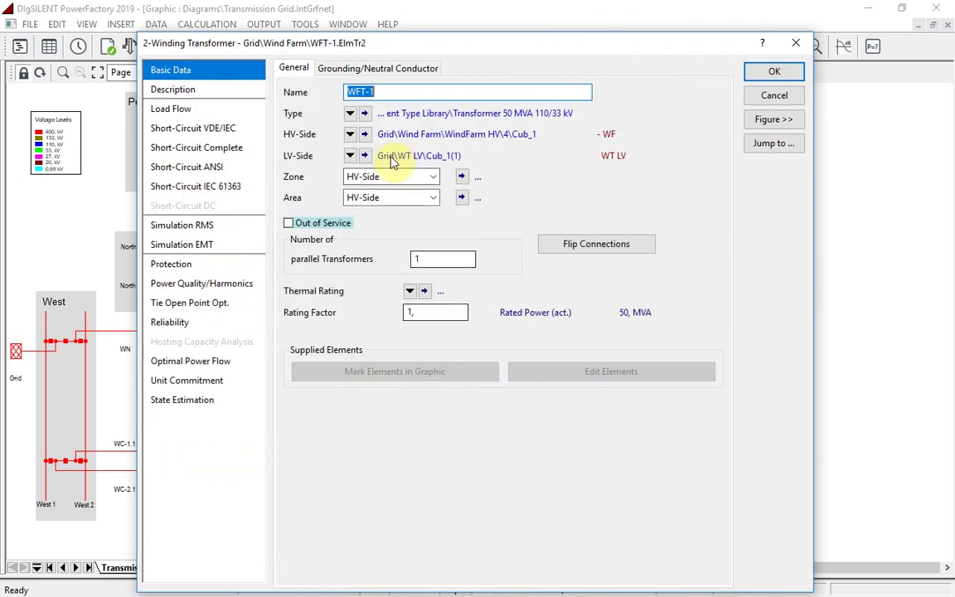
click(364, 113)
click(166, 314)
click(372, 119)
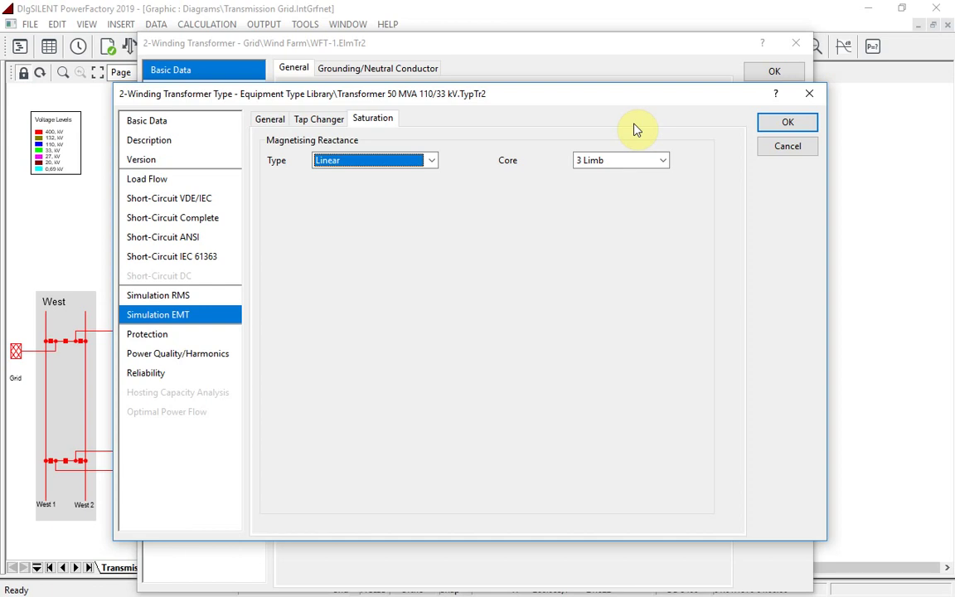
click(432, 161)
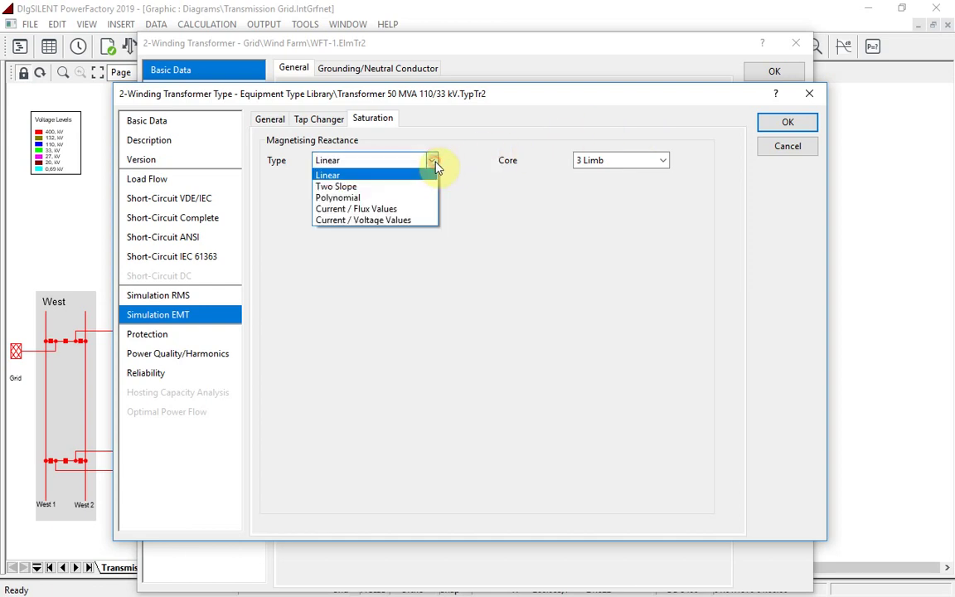
click(375, 220)
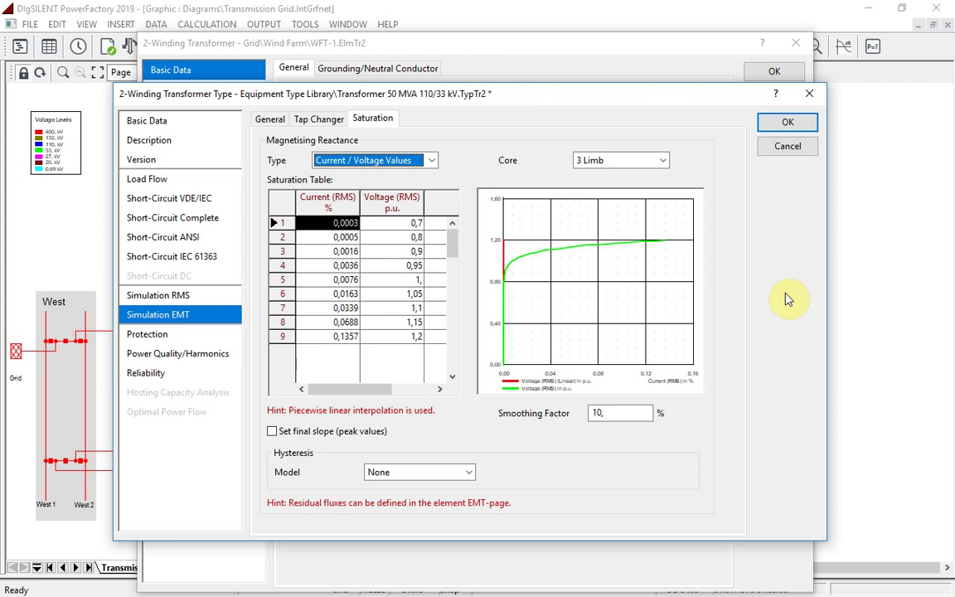
click(273, 431)
click(272, 432)
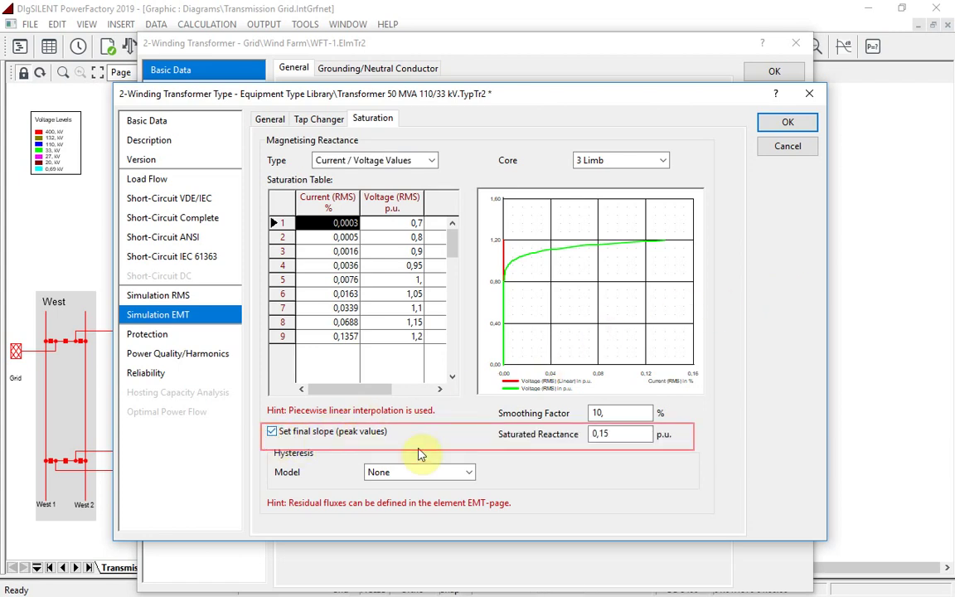
click(780, 122)
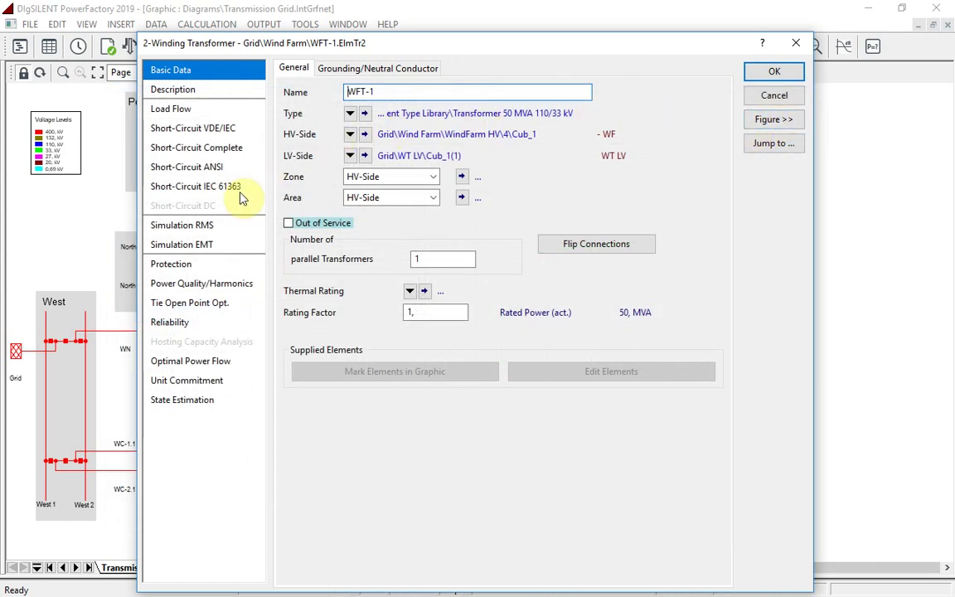
Enable WFT-1 residual flux: 0,7 p.u. on phase A, -0,35 p.u. on phases B and C
click(220, 244)
click(352, 69)
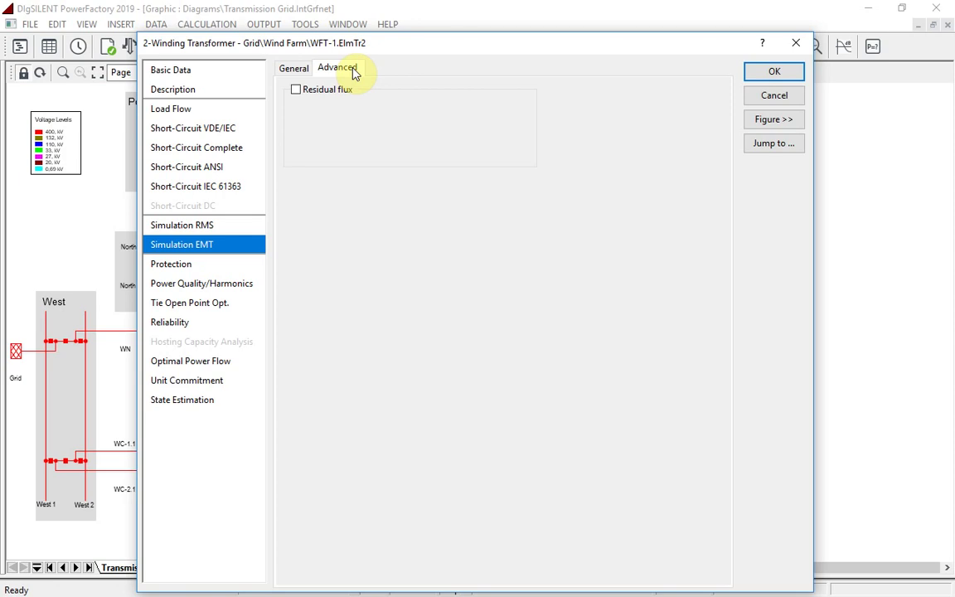
click(300, 89)
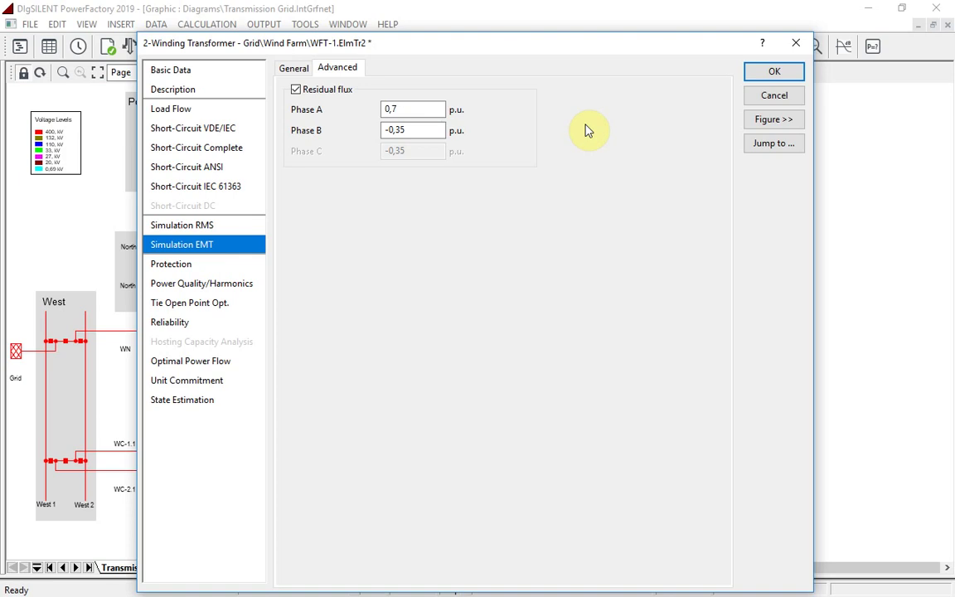
key(Tab)
click(753, 73)
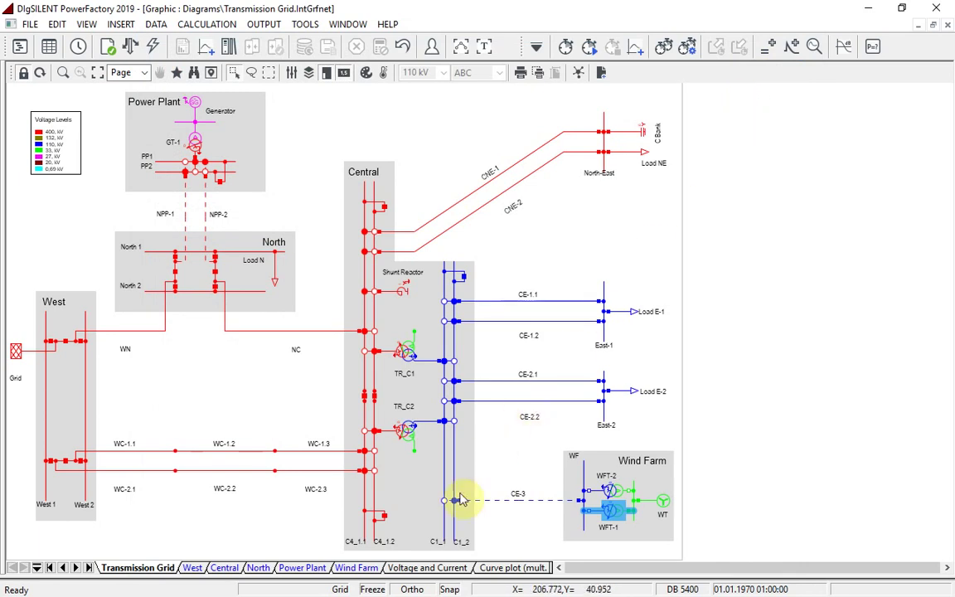
Run the energisation simulation on the Voltage and Current page, then return to the Transmission Grid diagram
click(424, 569)
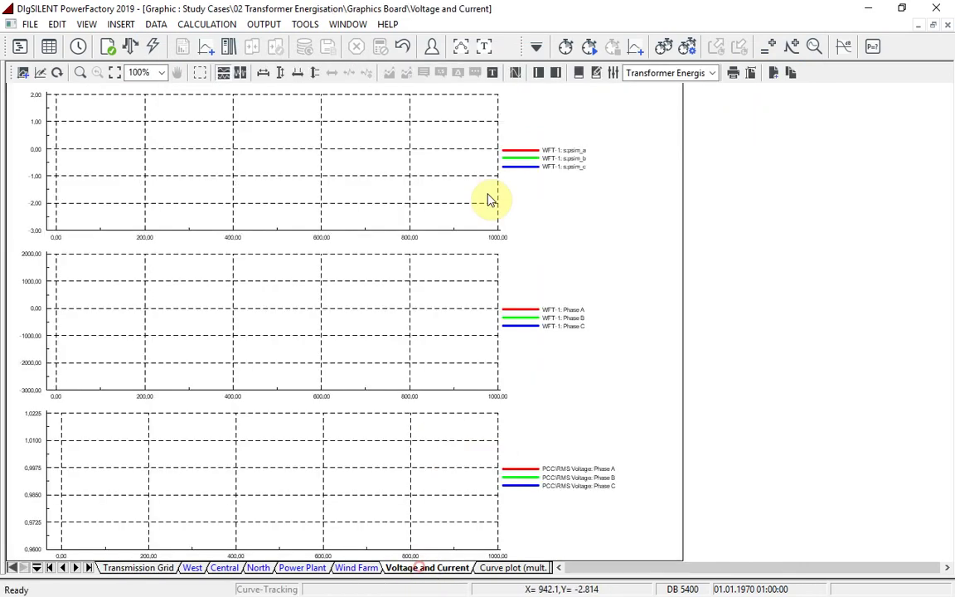
click(592, 51)
click(632, 149)
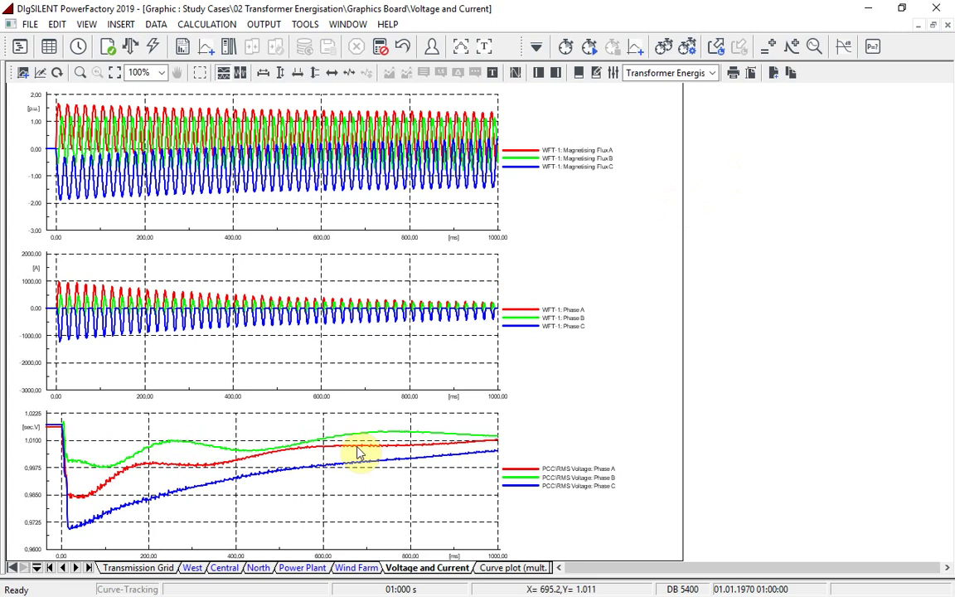
click(163, 569)
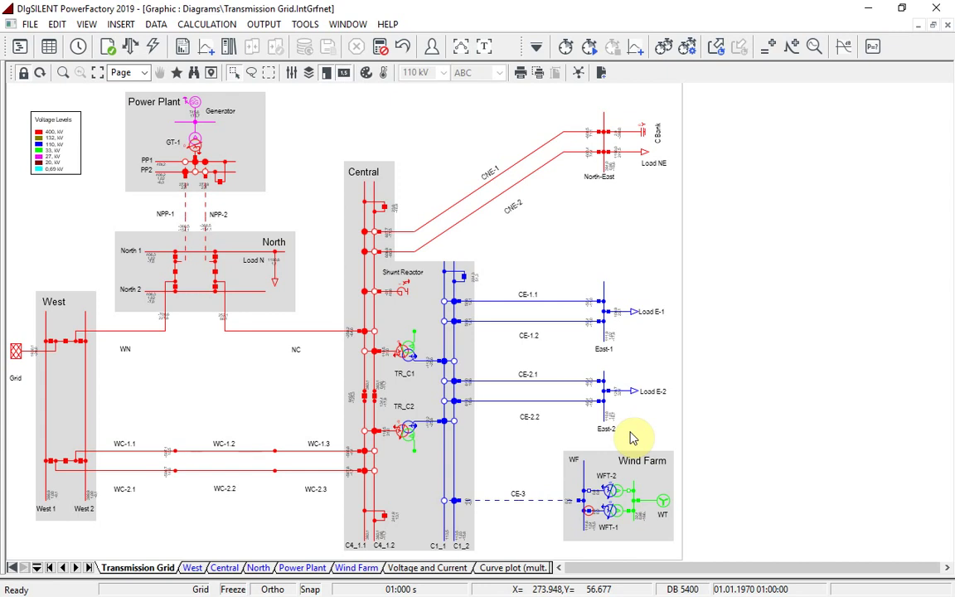
double_click(609, 491)
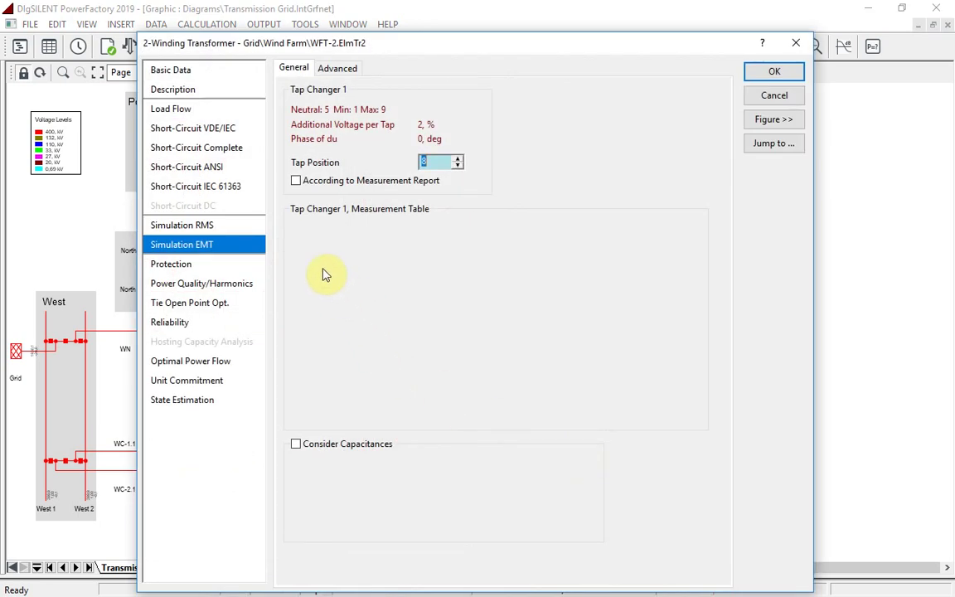
click(199, 71)
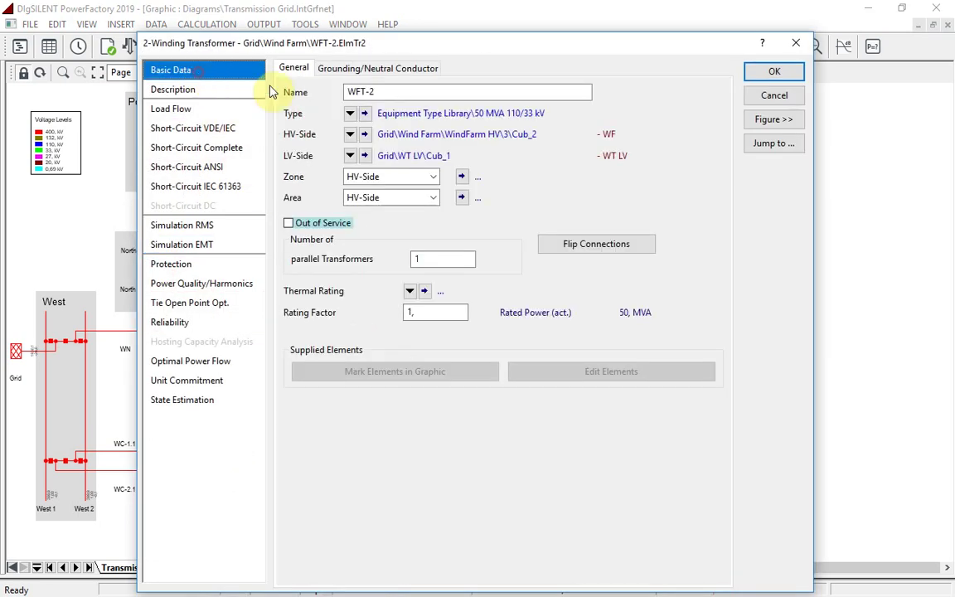
click(365, 112)
click(375, 121)
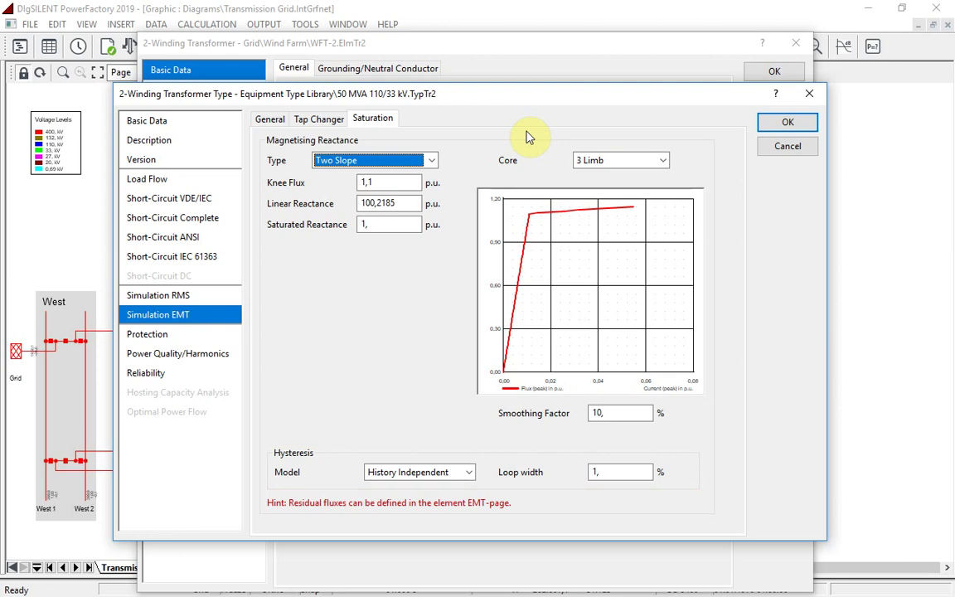
click(766, 146)
Close WFT-2's settings unchanged, reset results, and rerun the simulation on the Curve plot (mult. x-axes) page
click(774, 95)
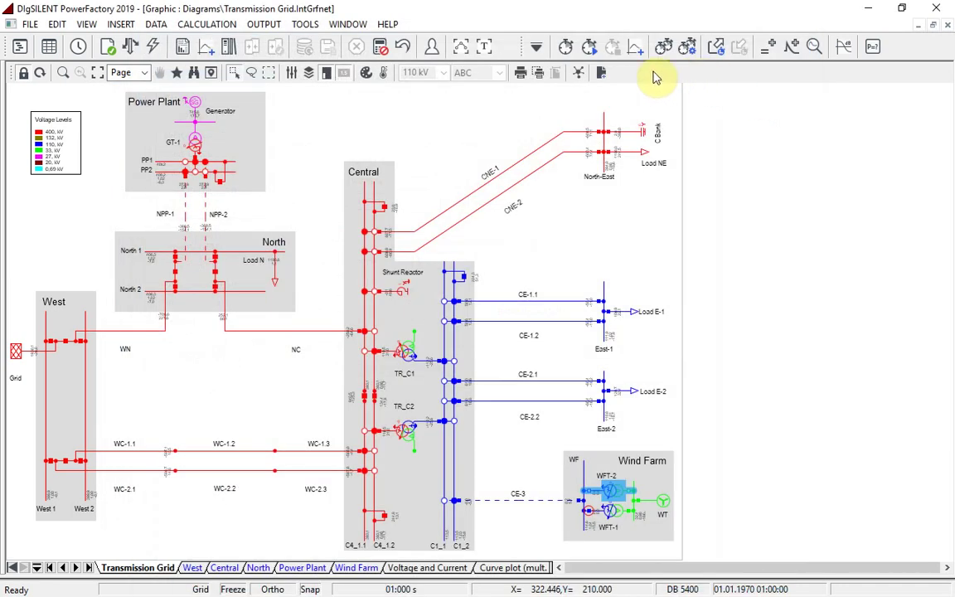
click(380, 48)
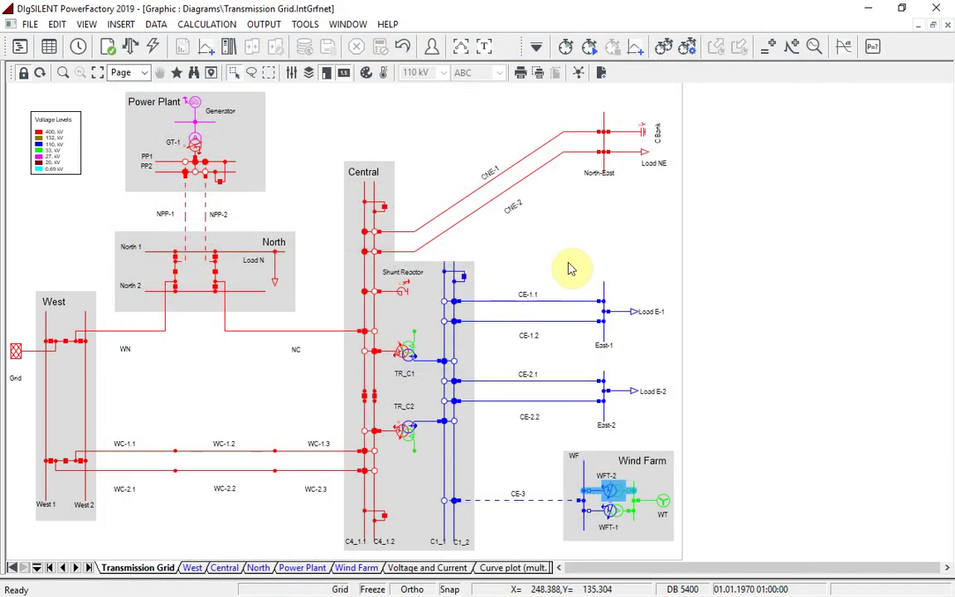
click(491, 567)
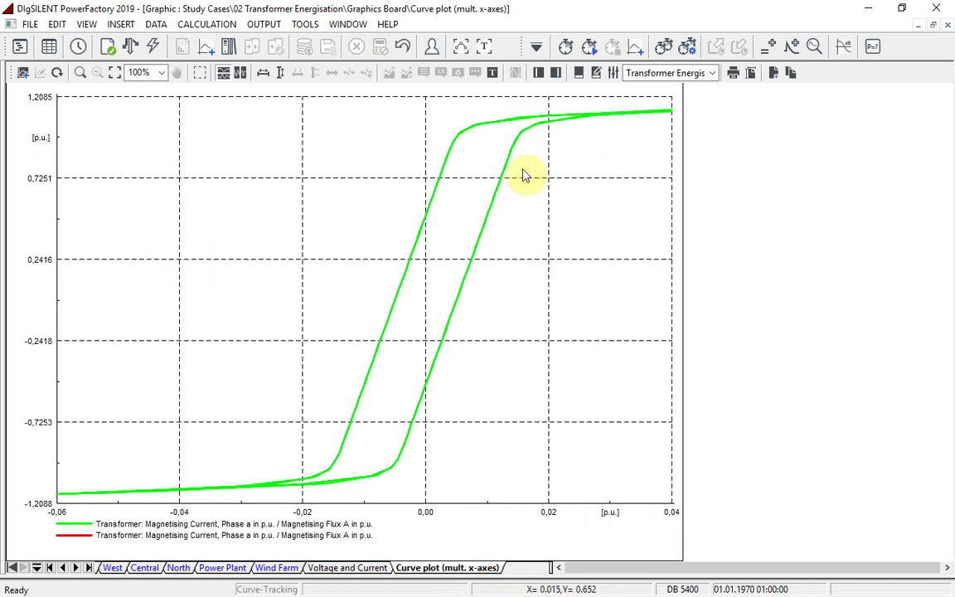
click(588, 50)
click(650, 149)
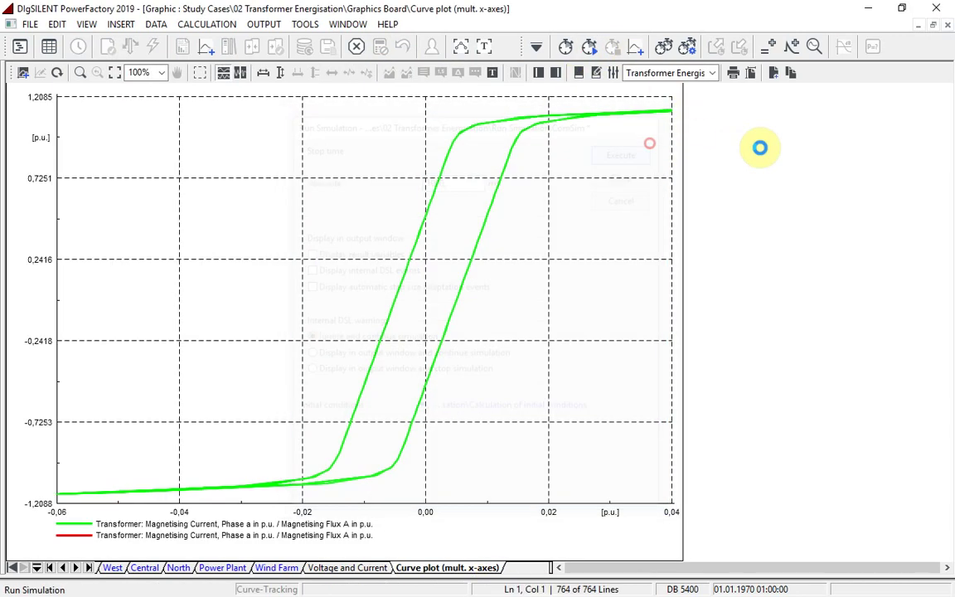